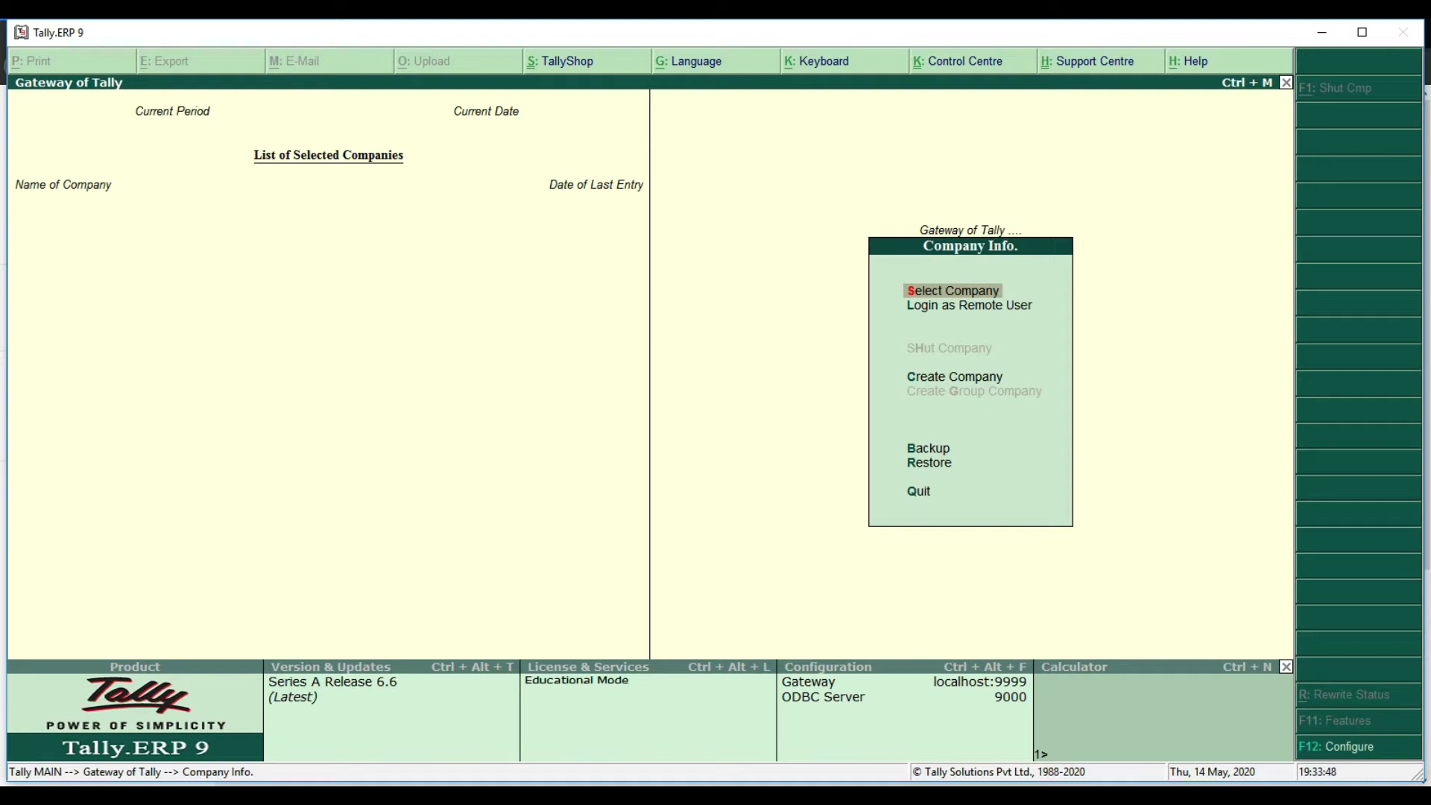
Start creating a new company, entering the owner's name as the company name and keeping the same mailing name
key("Down")
key("Down")
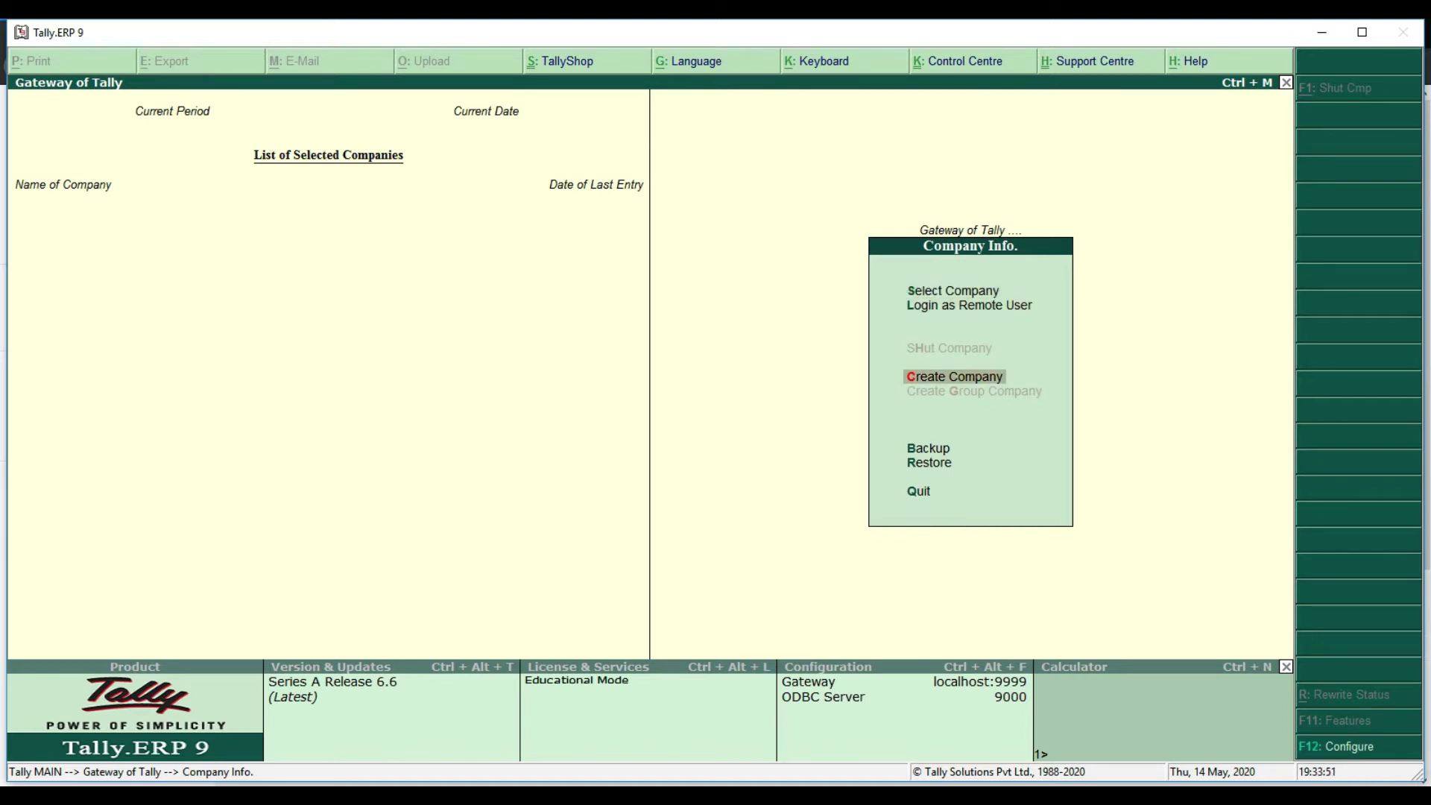
key("Return")
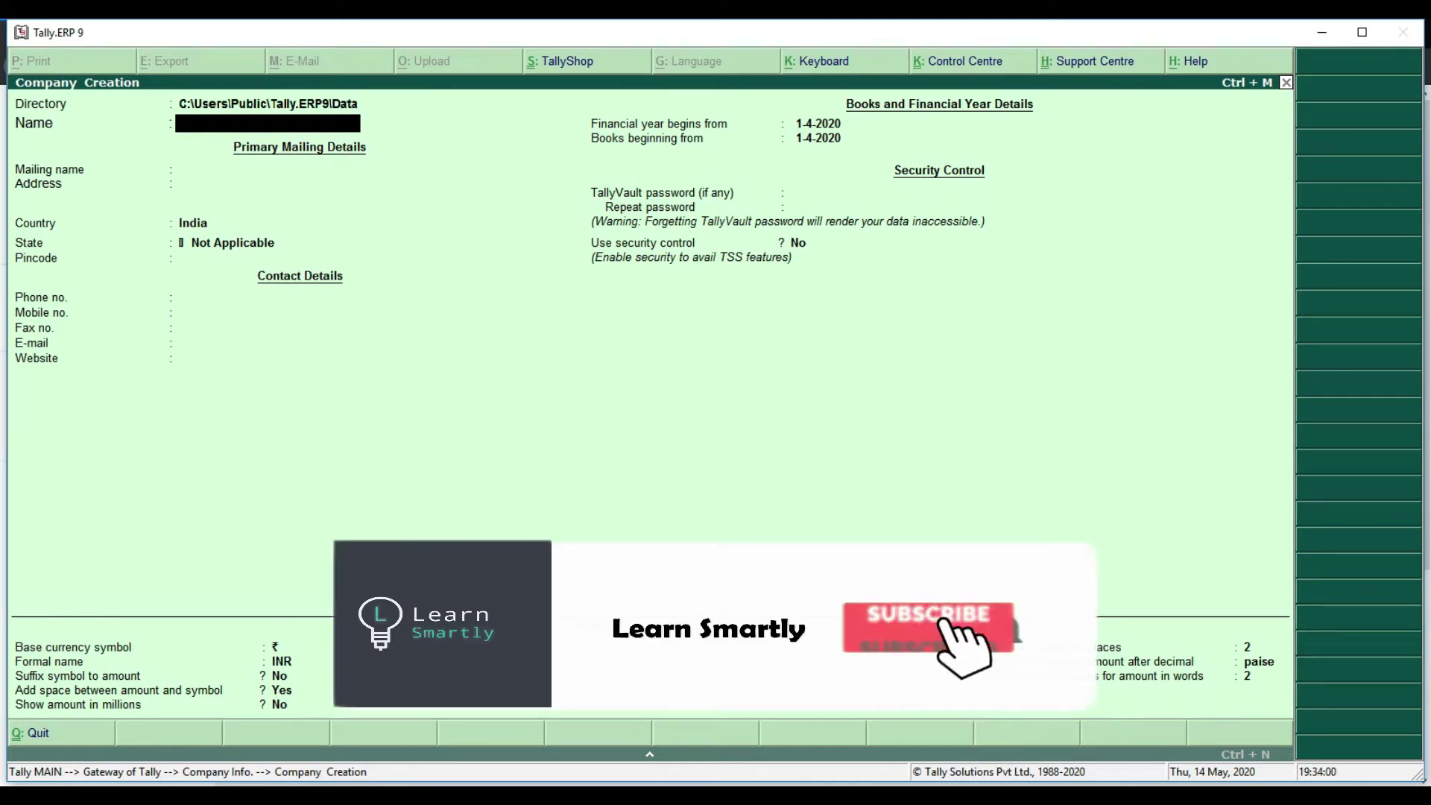
type("Mr Naveen")
key("Return")
key("Return")
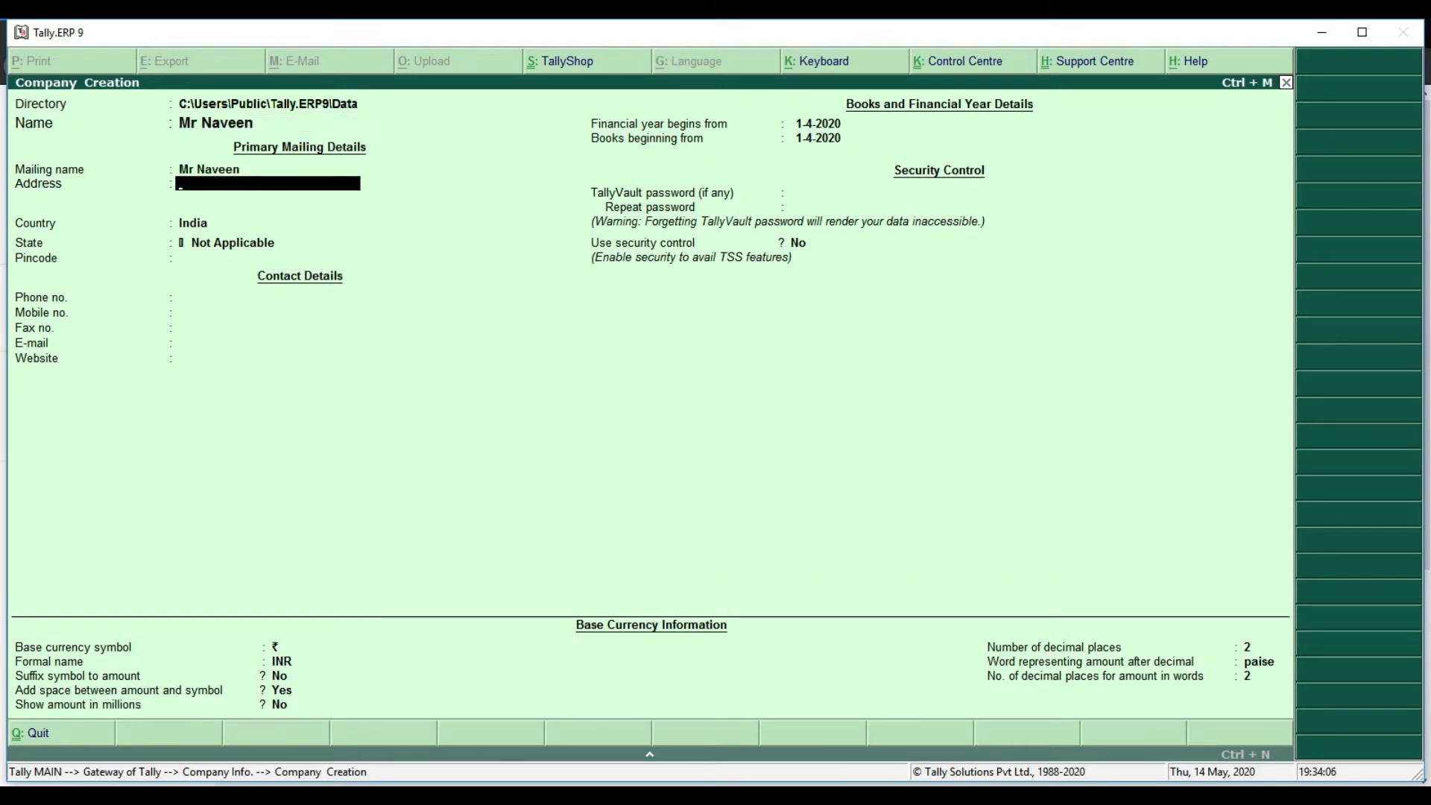
Enter the company's address, set its state to Andhra Pradesh, and save the company
type("Tpg")
key("Return")
key("Return")
key("Return")
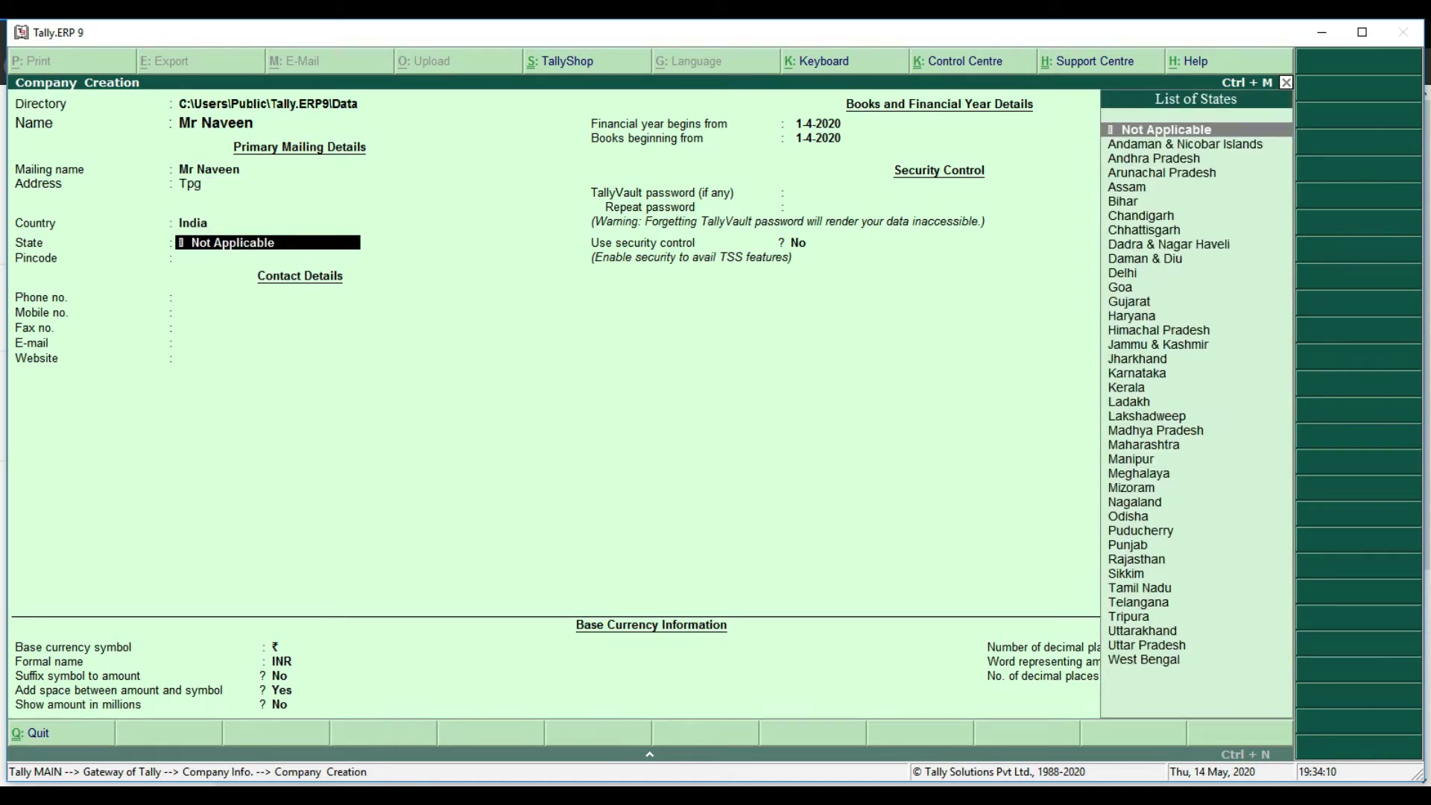
key("Down")
key("Down")
key("Return")
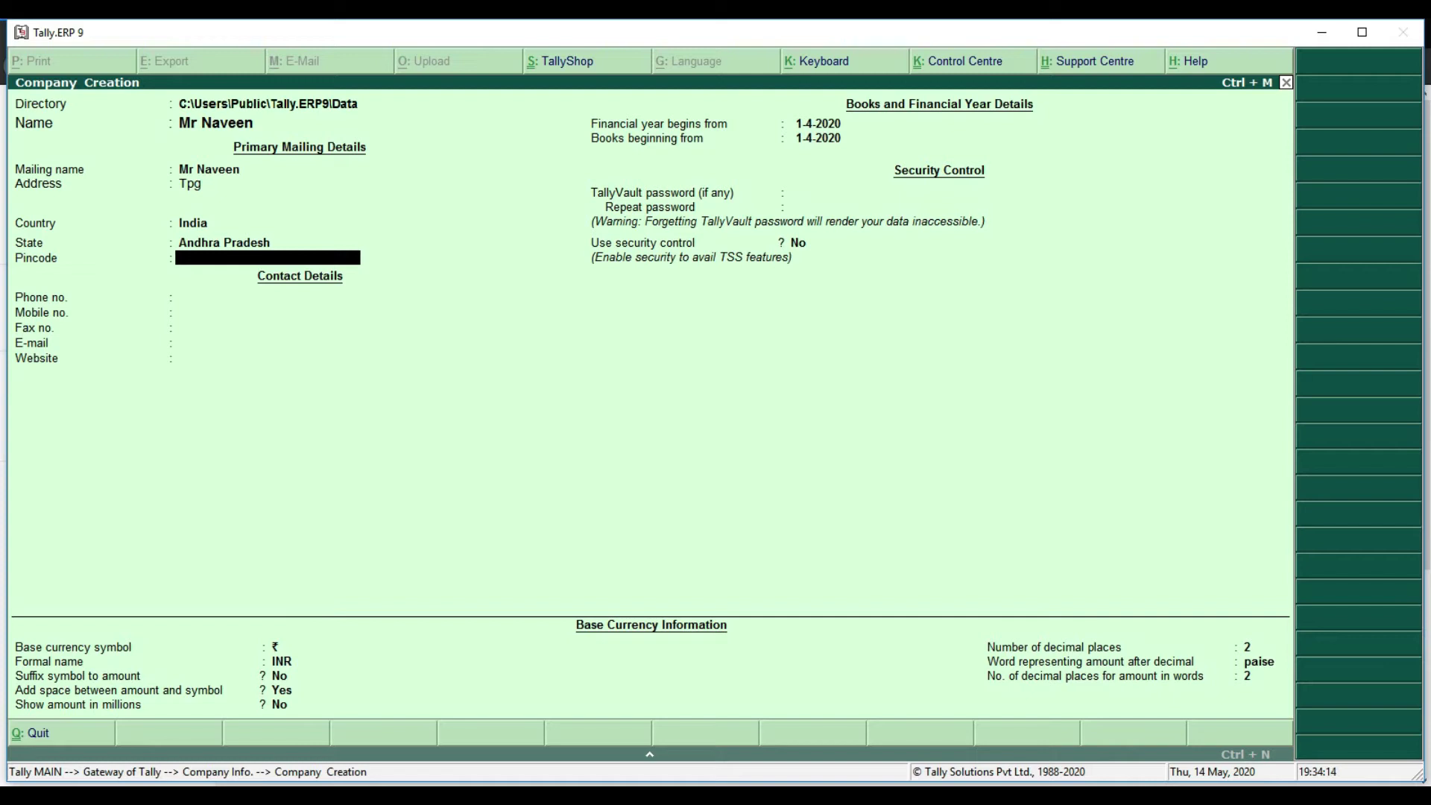
key("ctrl+a")
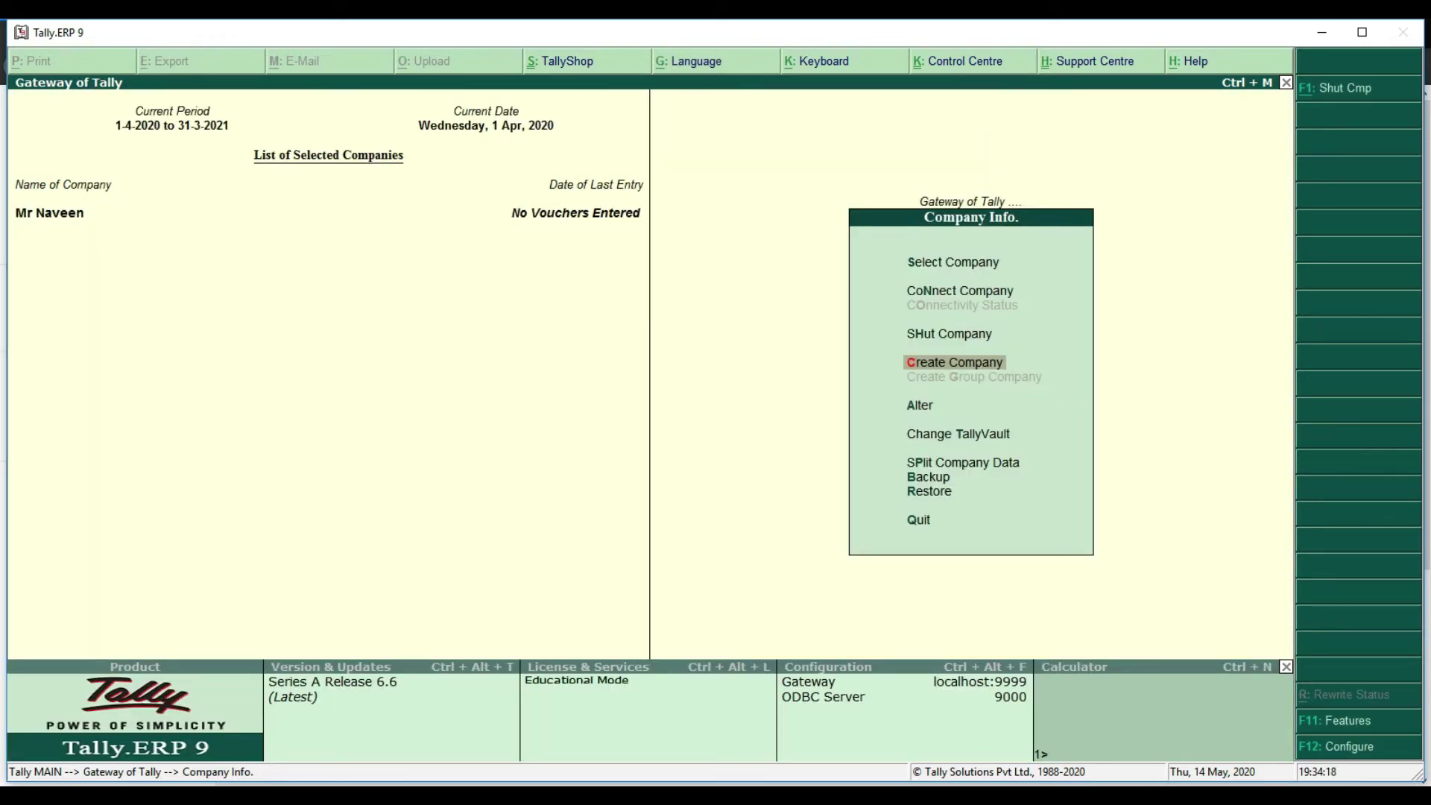
Open multiple ledger creation for the new company with All Items as the group
key("Escape")
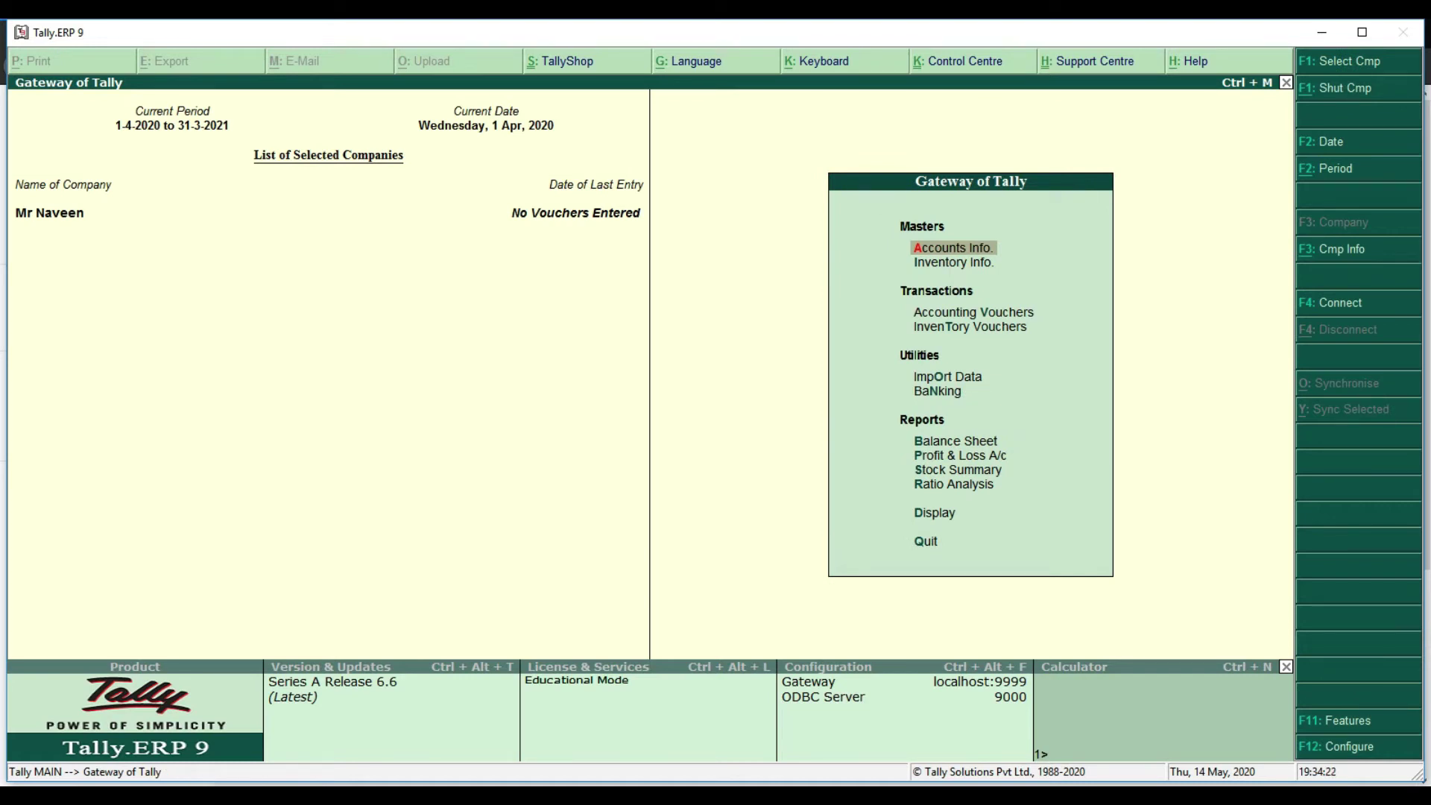
key("Return")
key("Down")
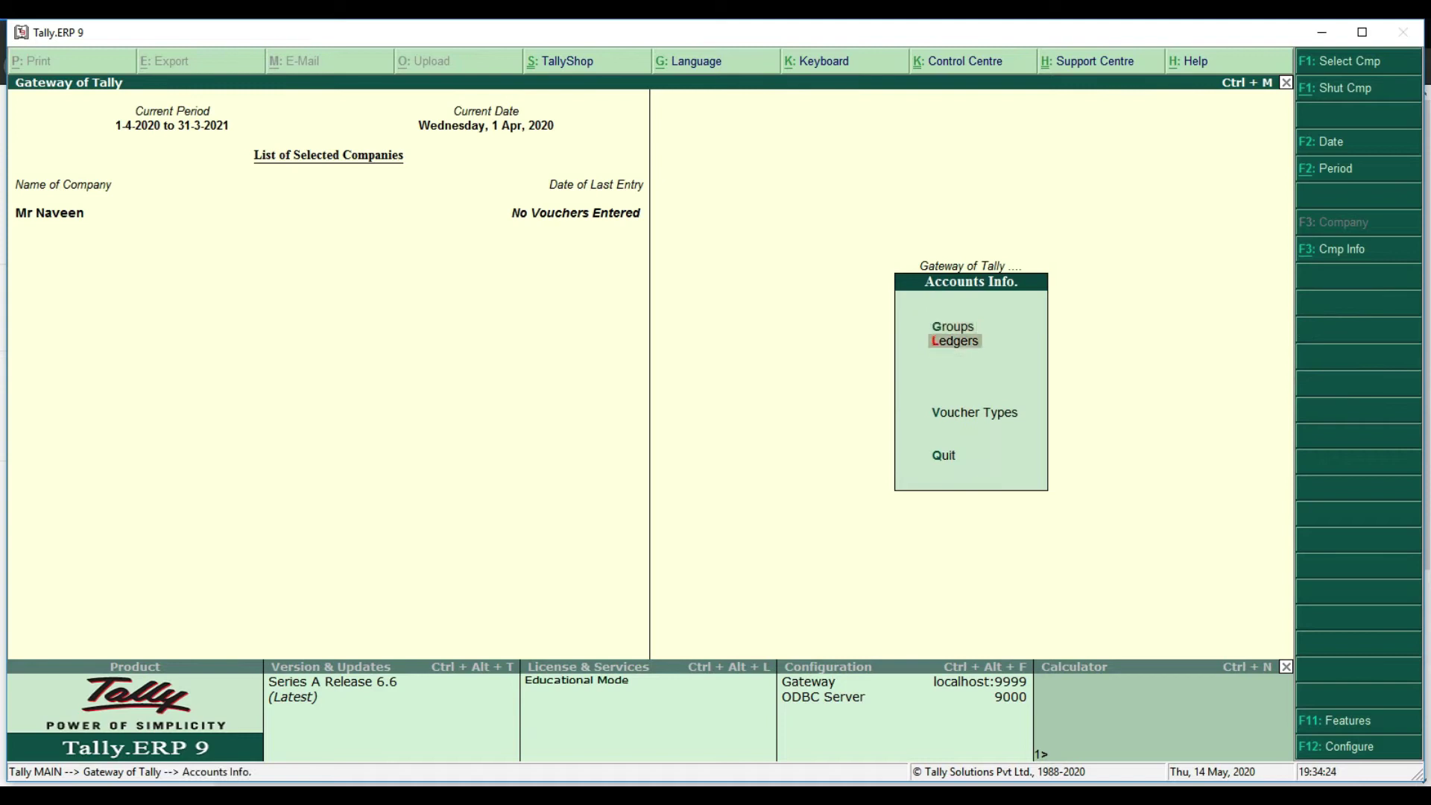
key("Return")
key("Down")
key("Down")
key("Down")
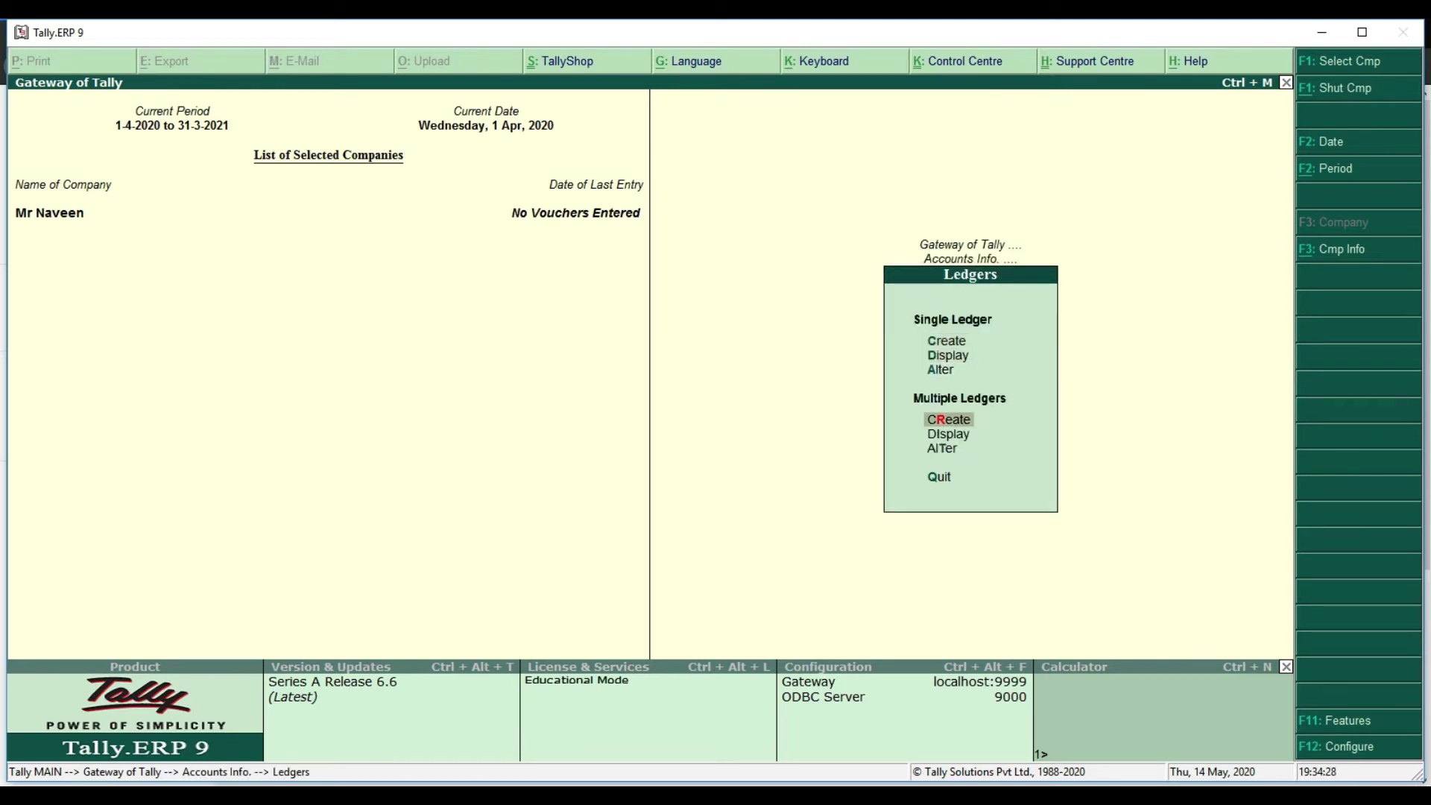
key("Return")
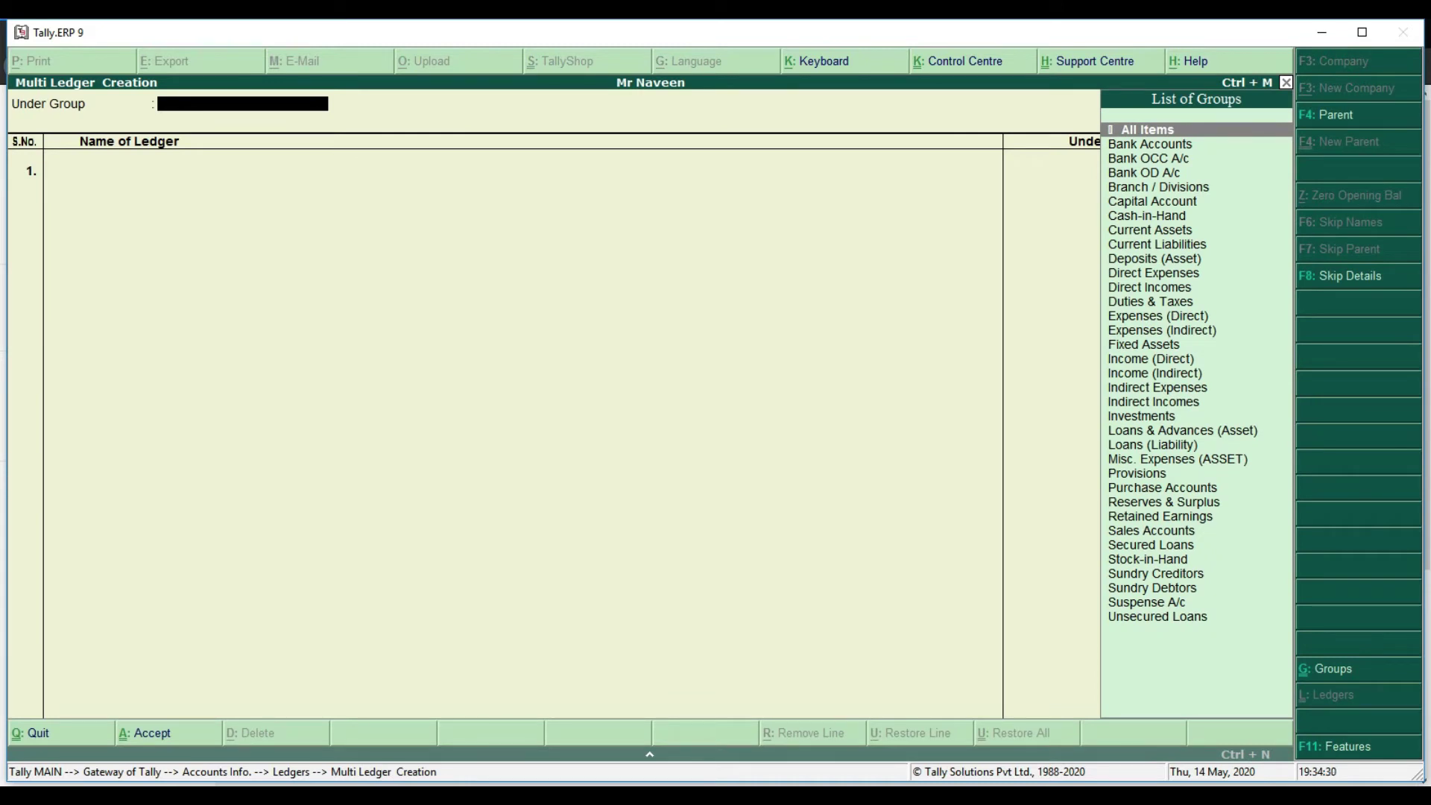
key("Return")
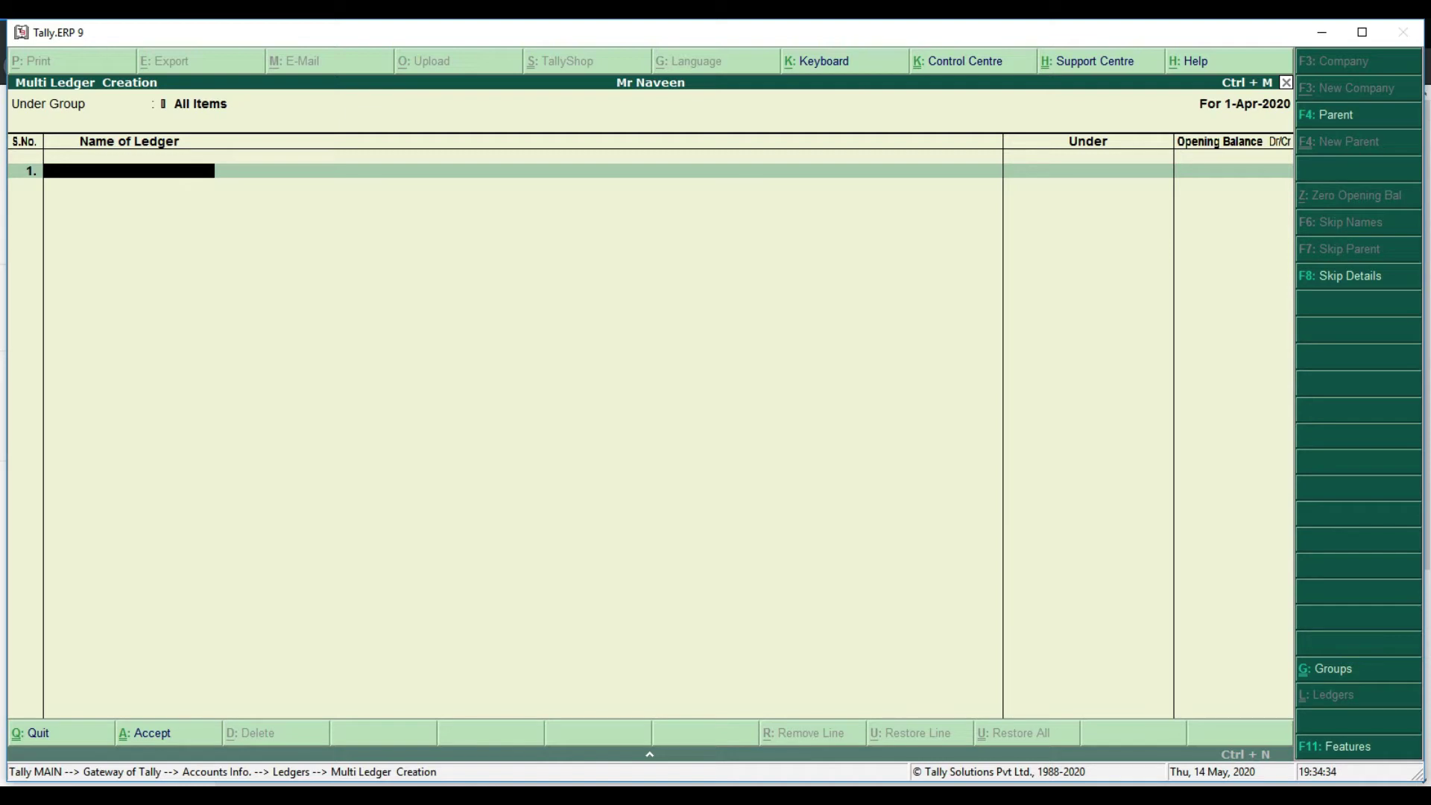
Add a ledger with the owner's name under Capital Account, without an opening balance
type("MR NAVEEN")
key("Return")
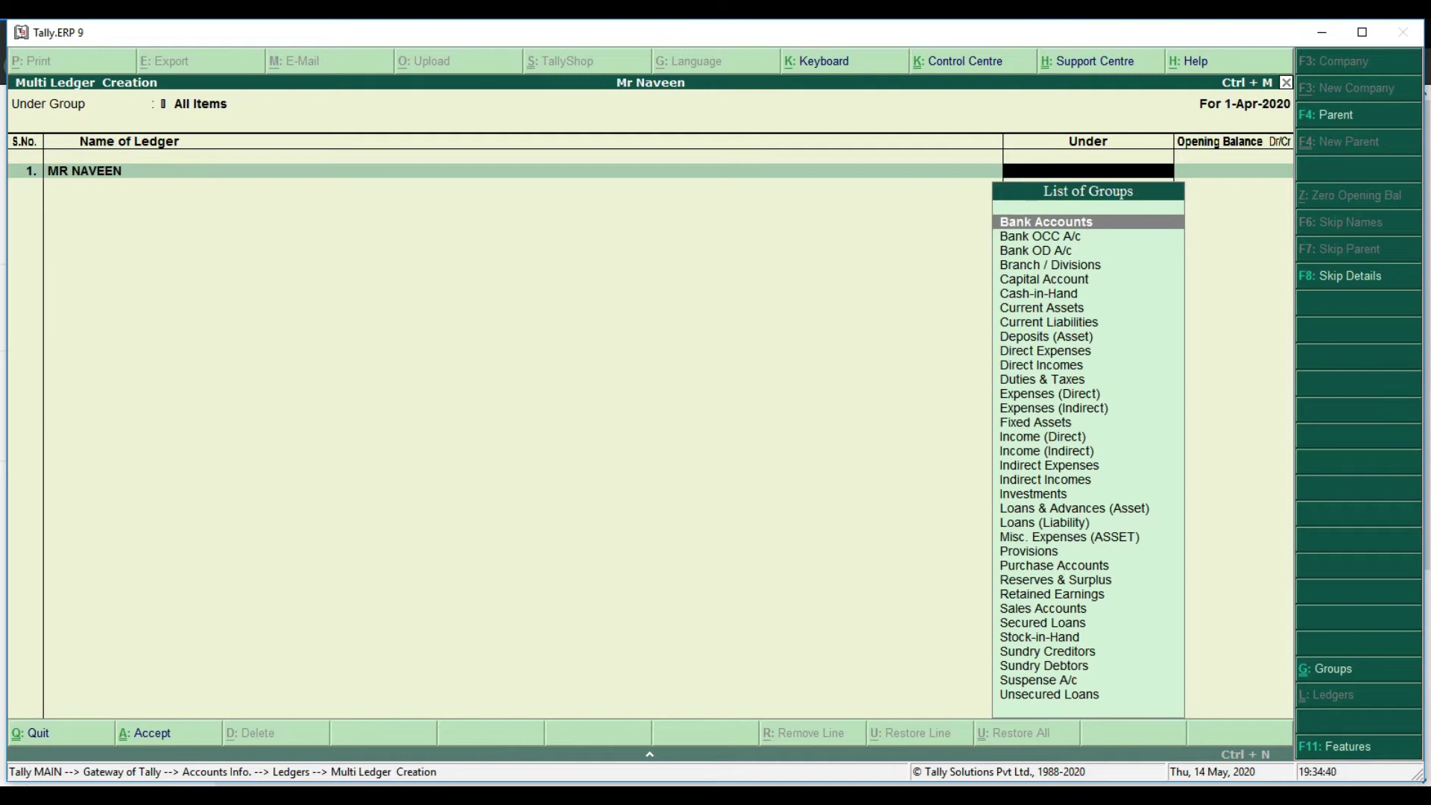
type("C")
key("Down")
key("Down")
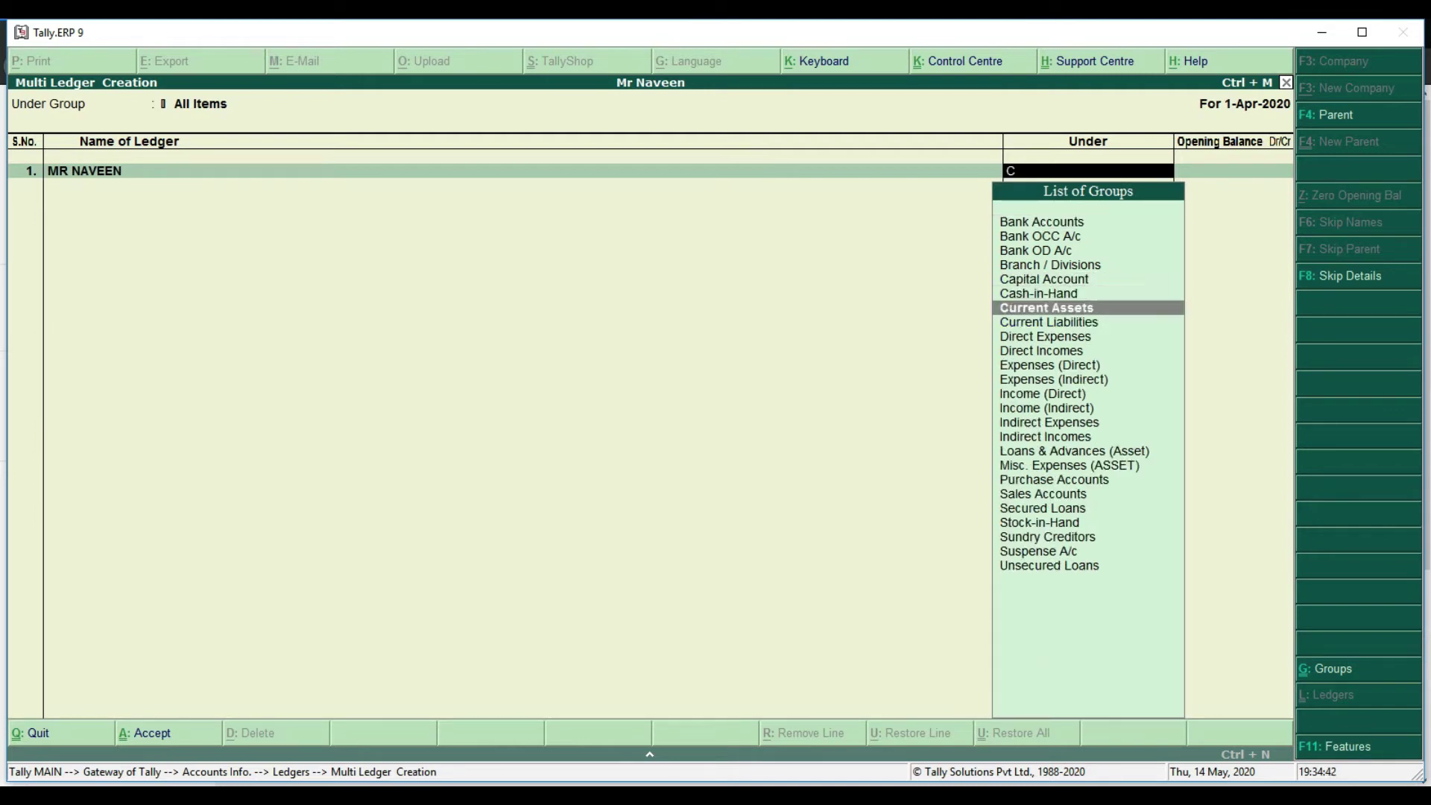
key("Up")
key("Up")
key("Return")
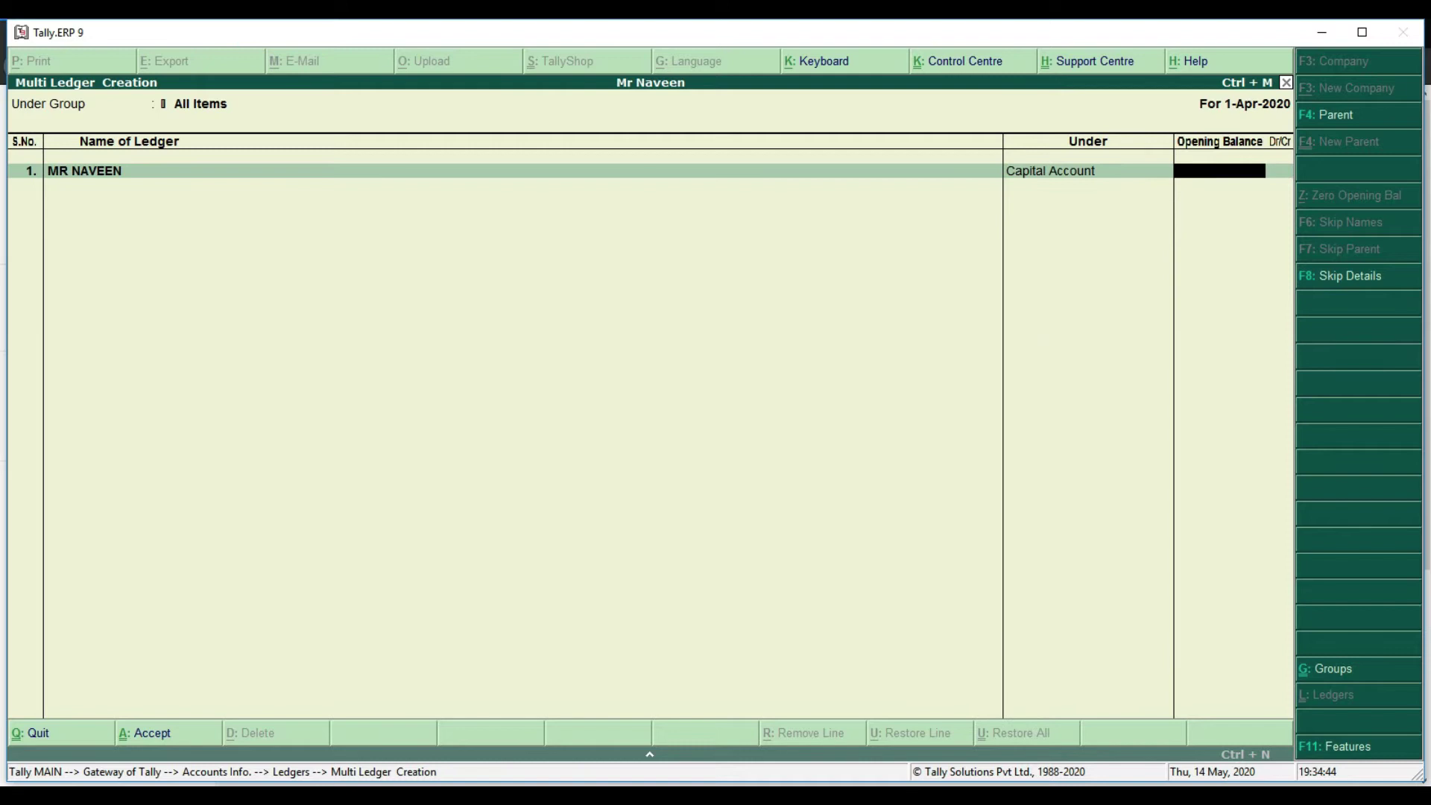
key("Return")
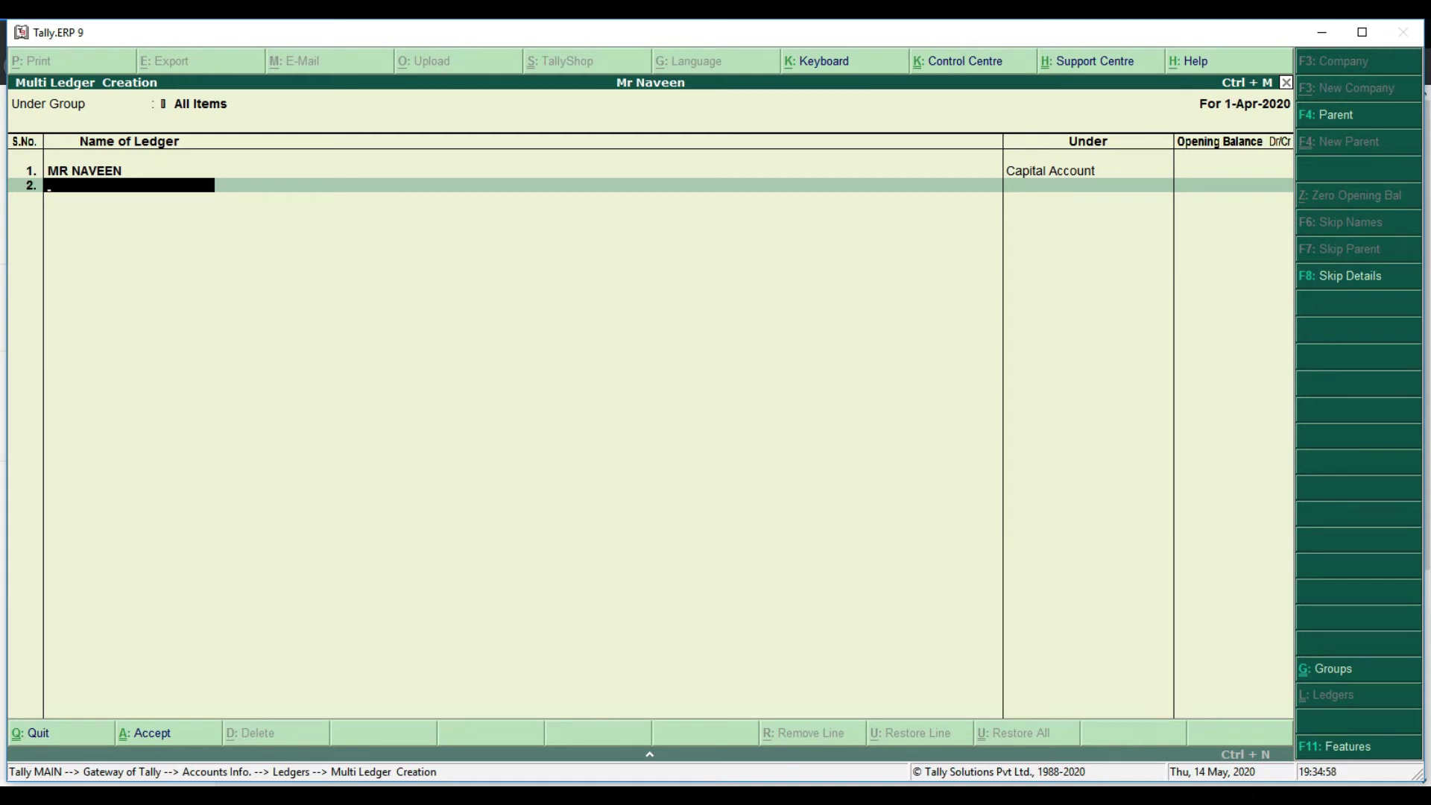
Add a ledger named SBI under Bank Accounts, without an opening balance
type("SB")
key("Return")
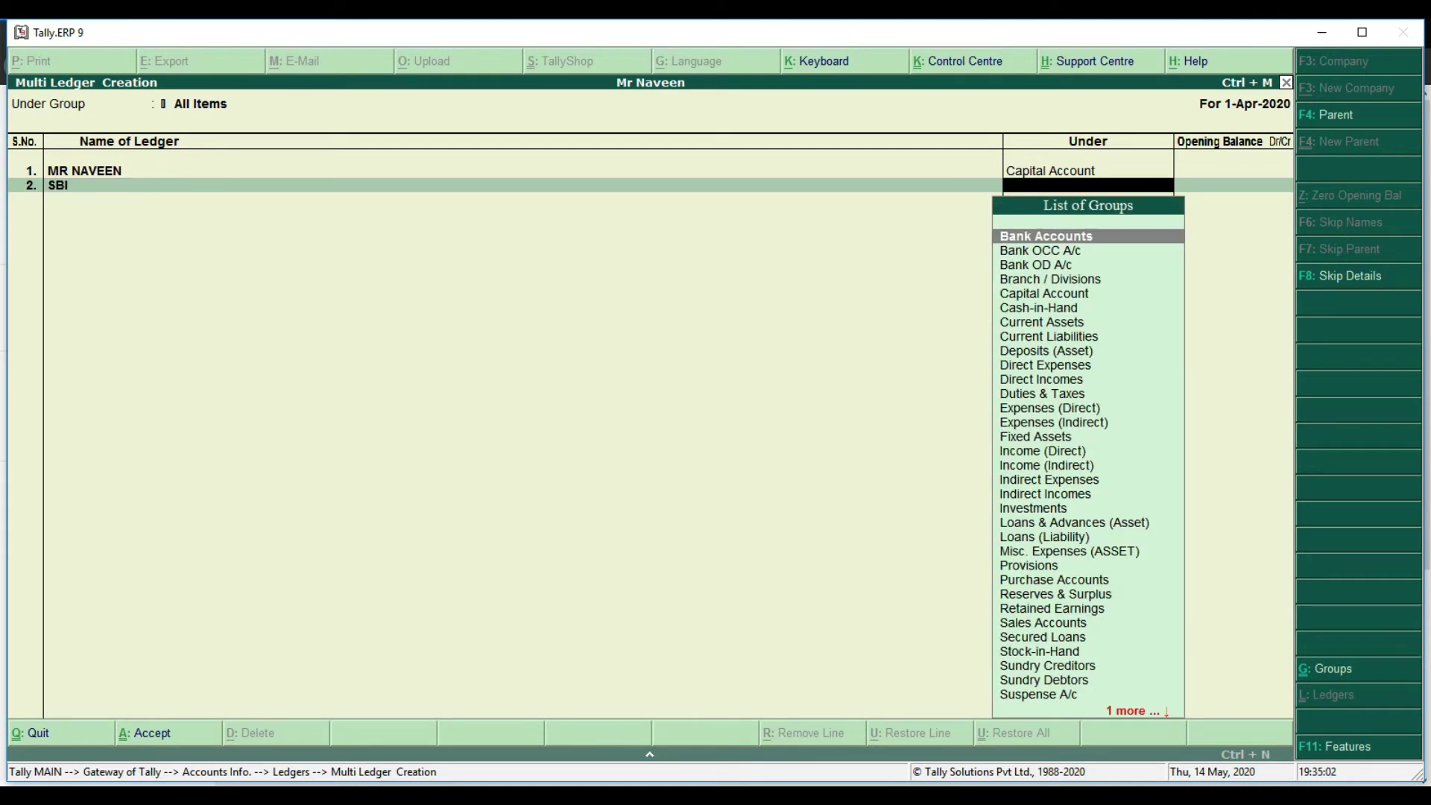
key("Return")
key("Return")
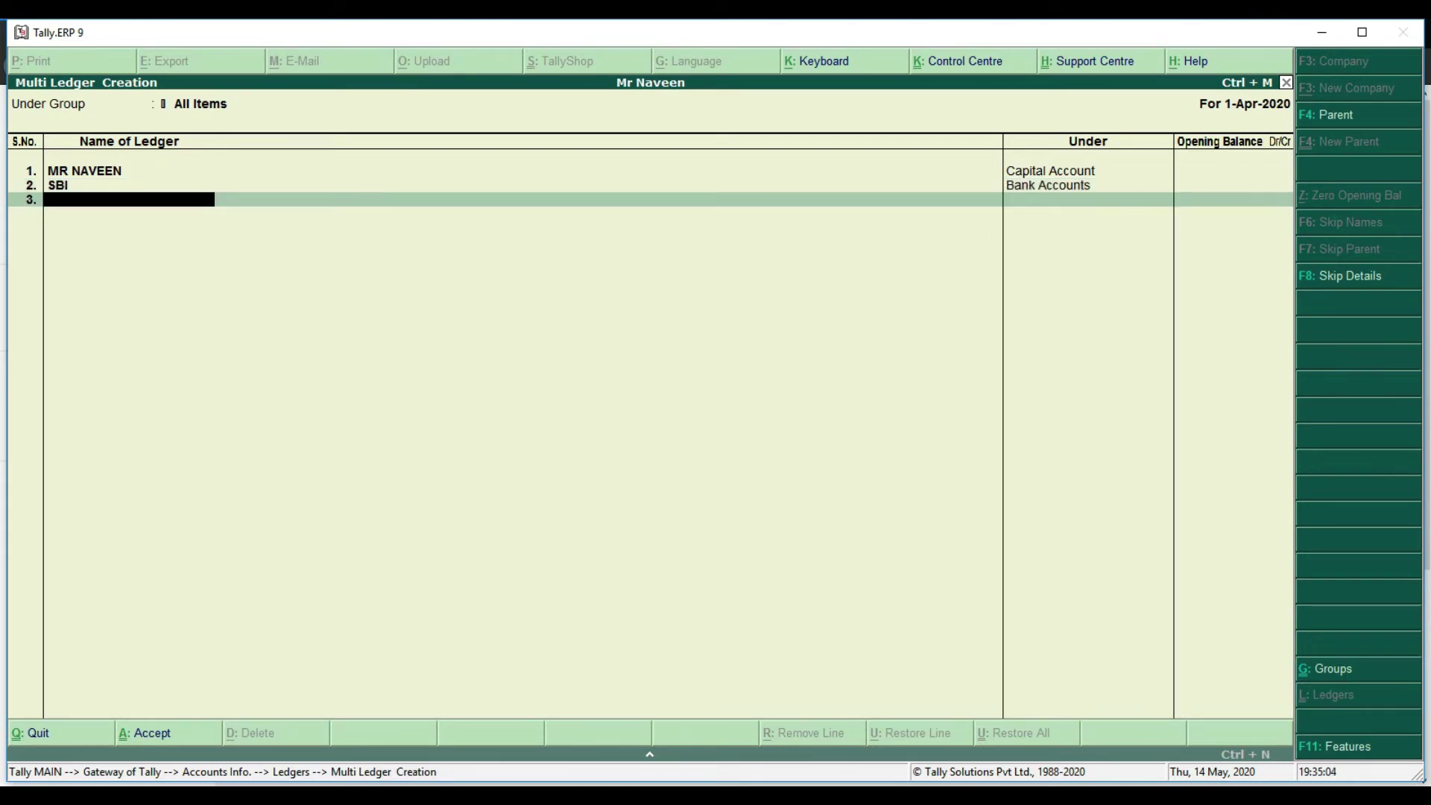
Add a ledger named COMPUTERPUR under Fixed Assets, without an opening balance
type("COMPUTERPUR")
key("Return")
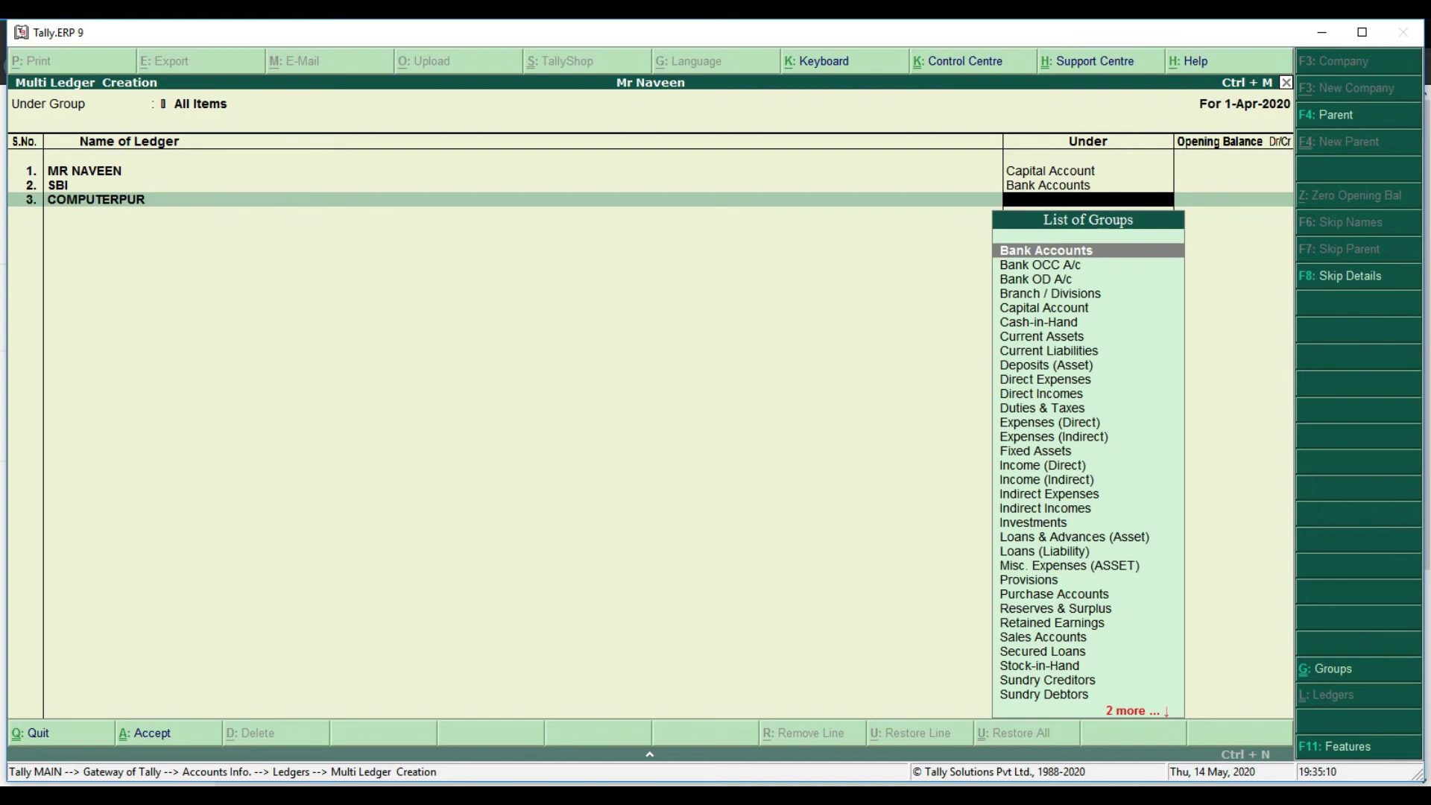
type("fix")
key("Return")
key("Return")
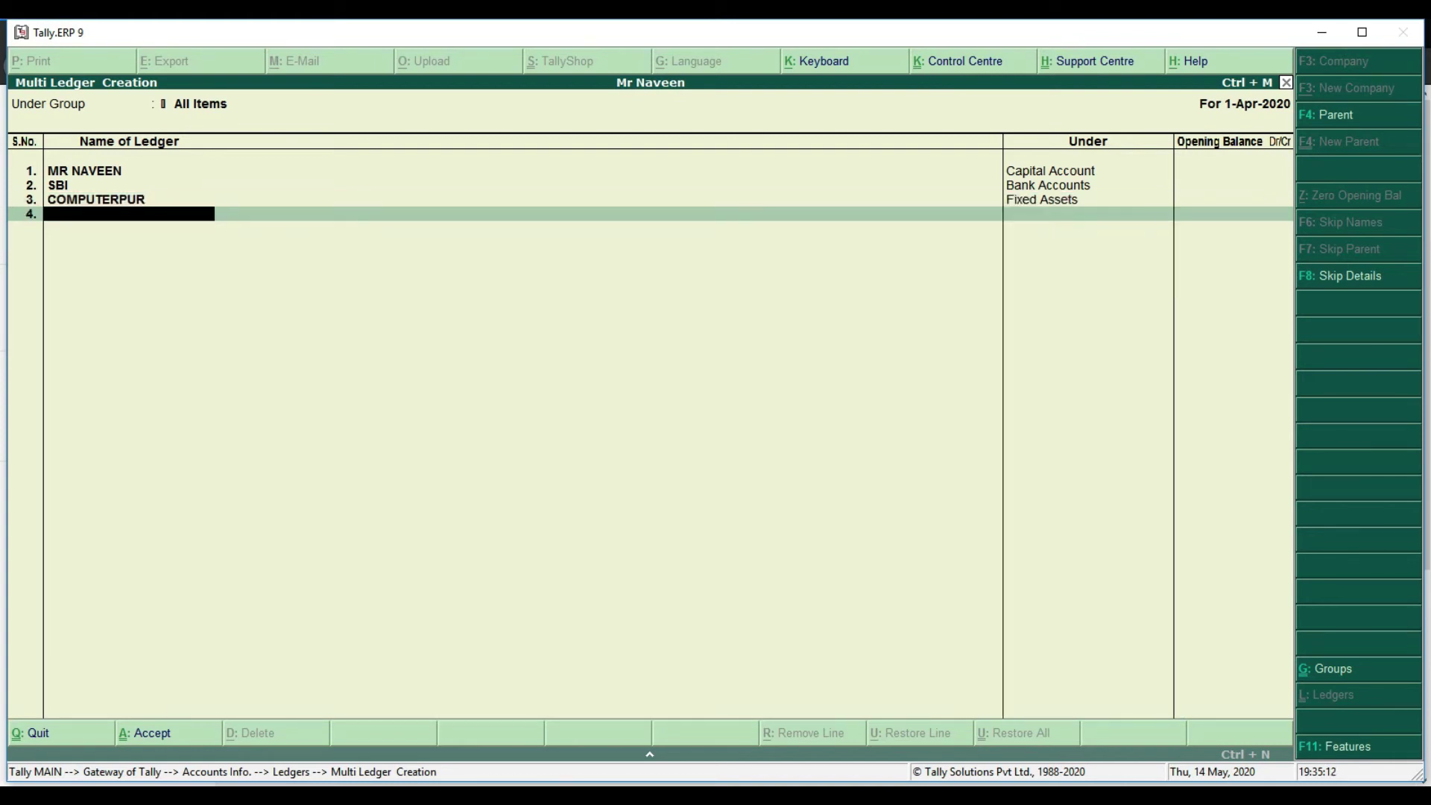
Add a ledger named FURCHAR PUR under Fixed Assets, without an opening balance
type("FURCHAR PUR")
key("Return")
type("f")
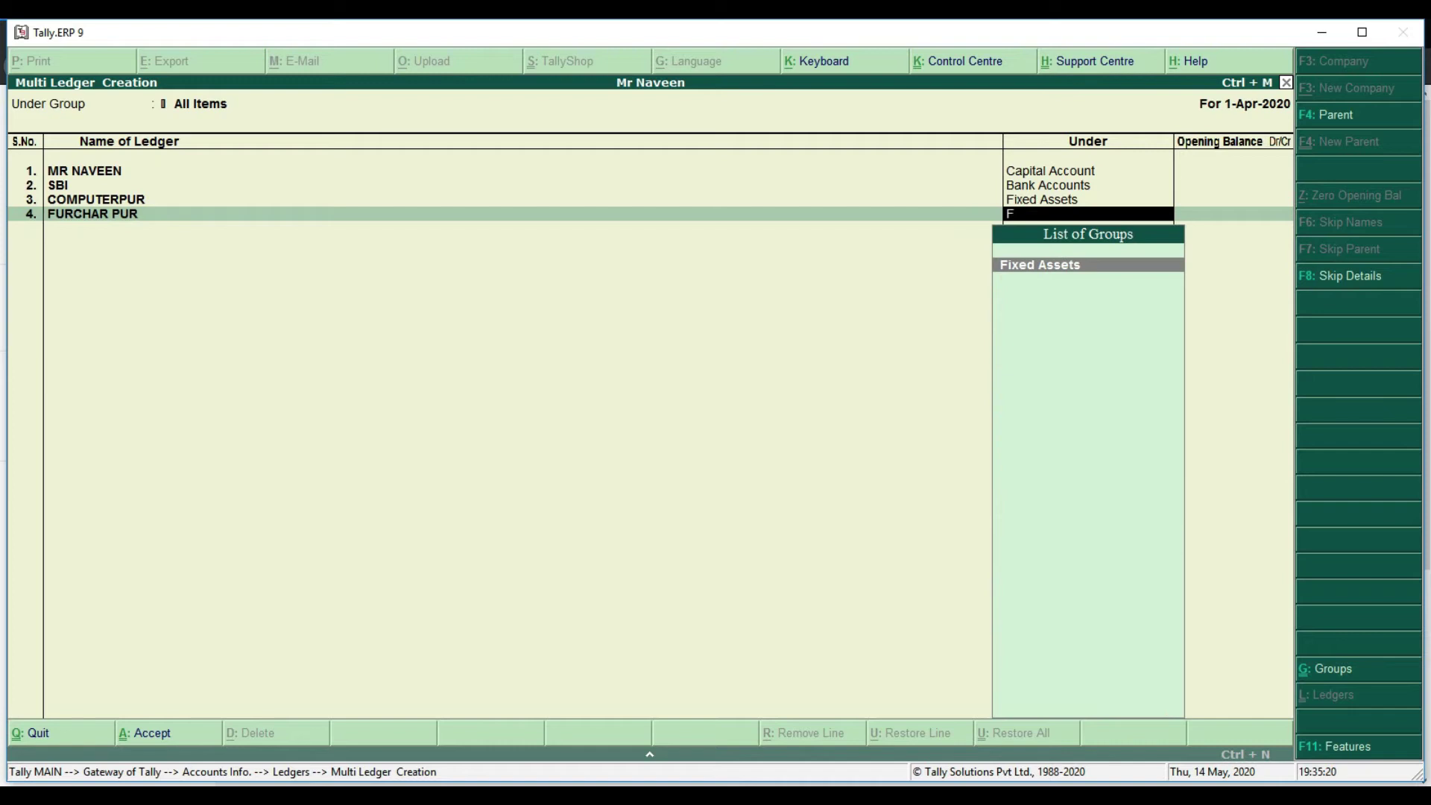
key("Return")
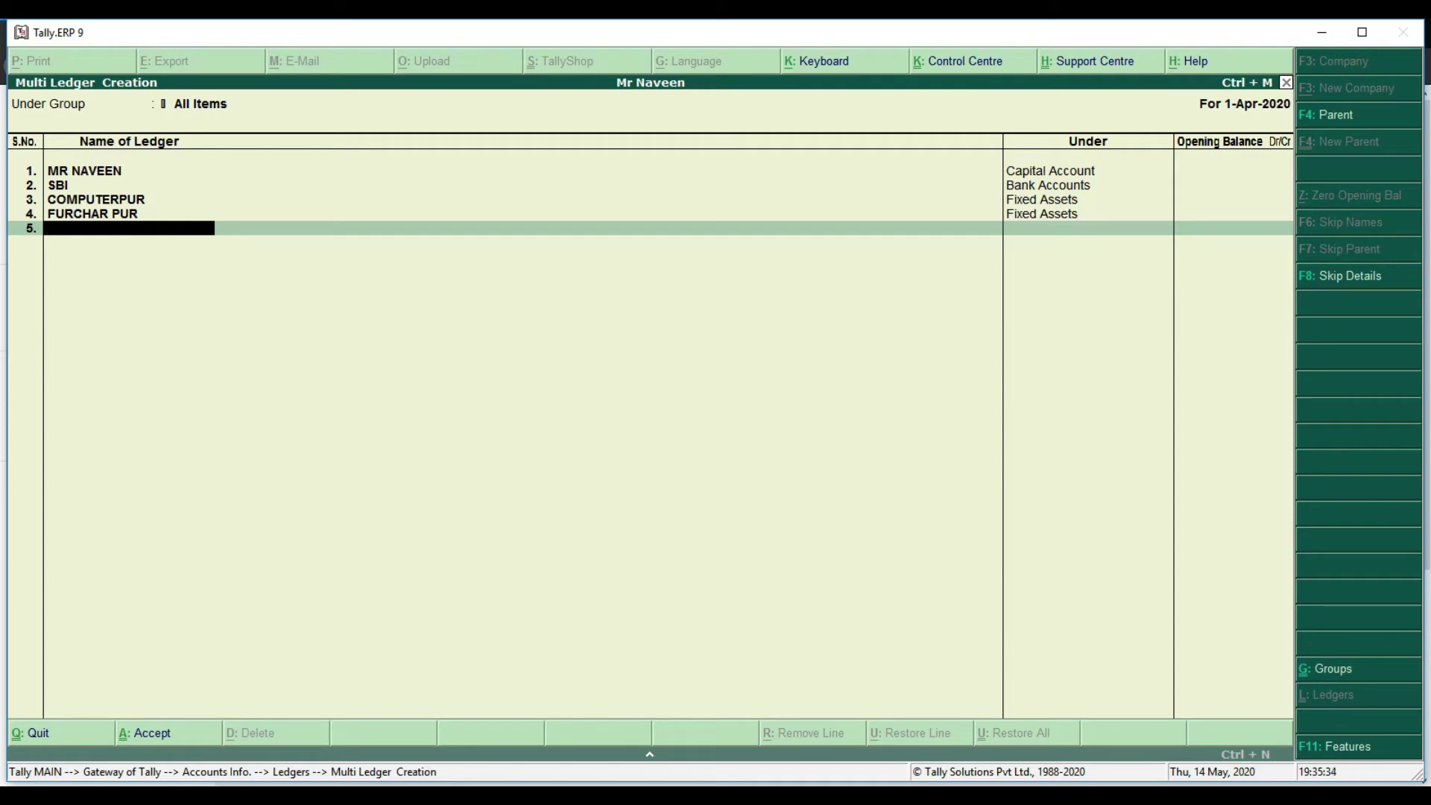
Add a ledger with the supplier's name under Sundry Creditors, without an opening balance
type("KUMAR")
key("Return")
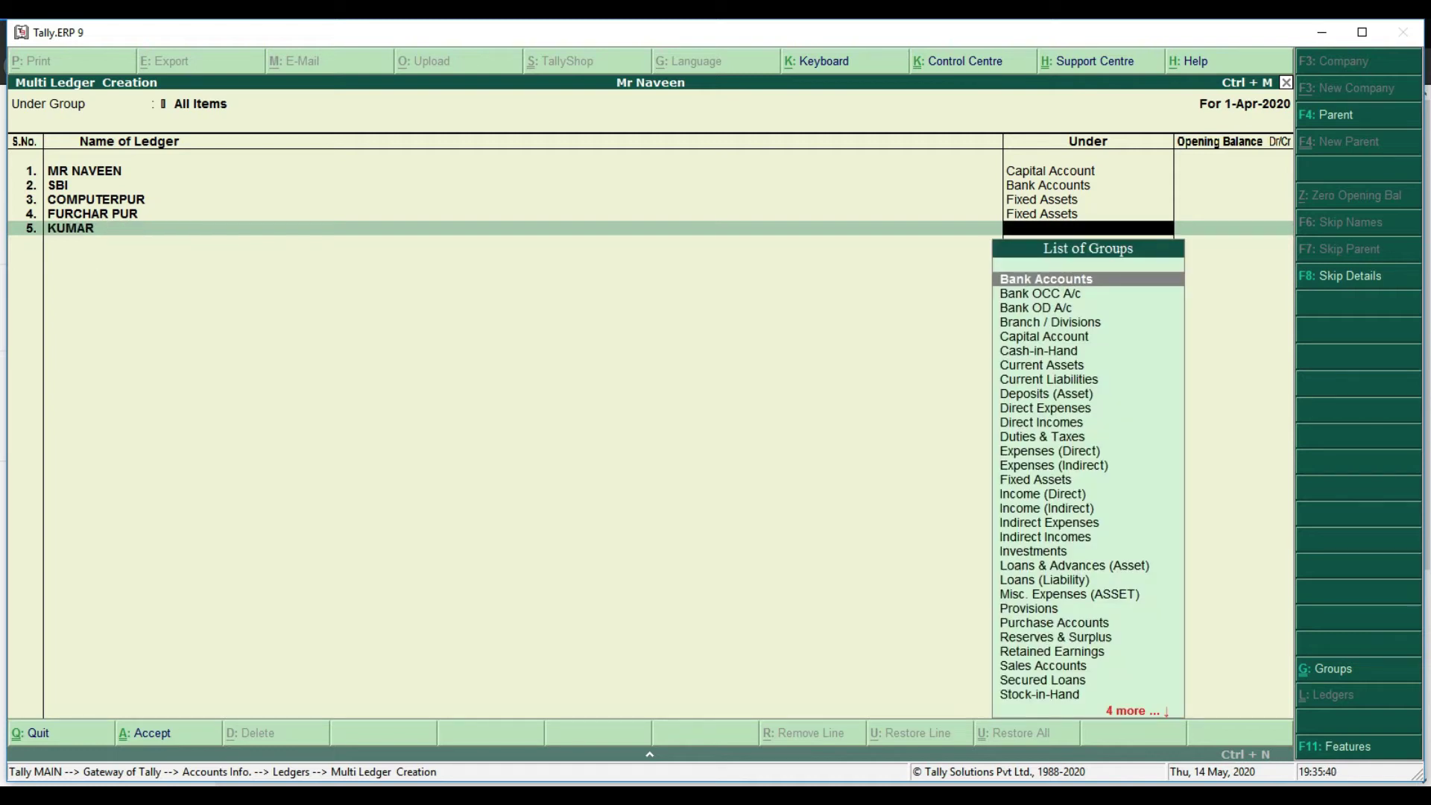
type("S")
key("Down")
key("Down")
key("Down")
key("Down")
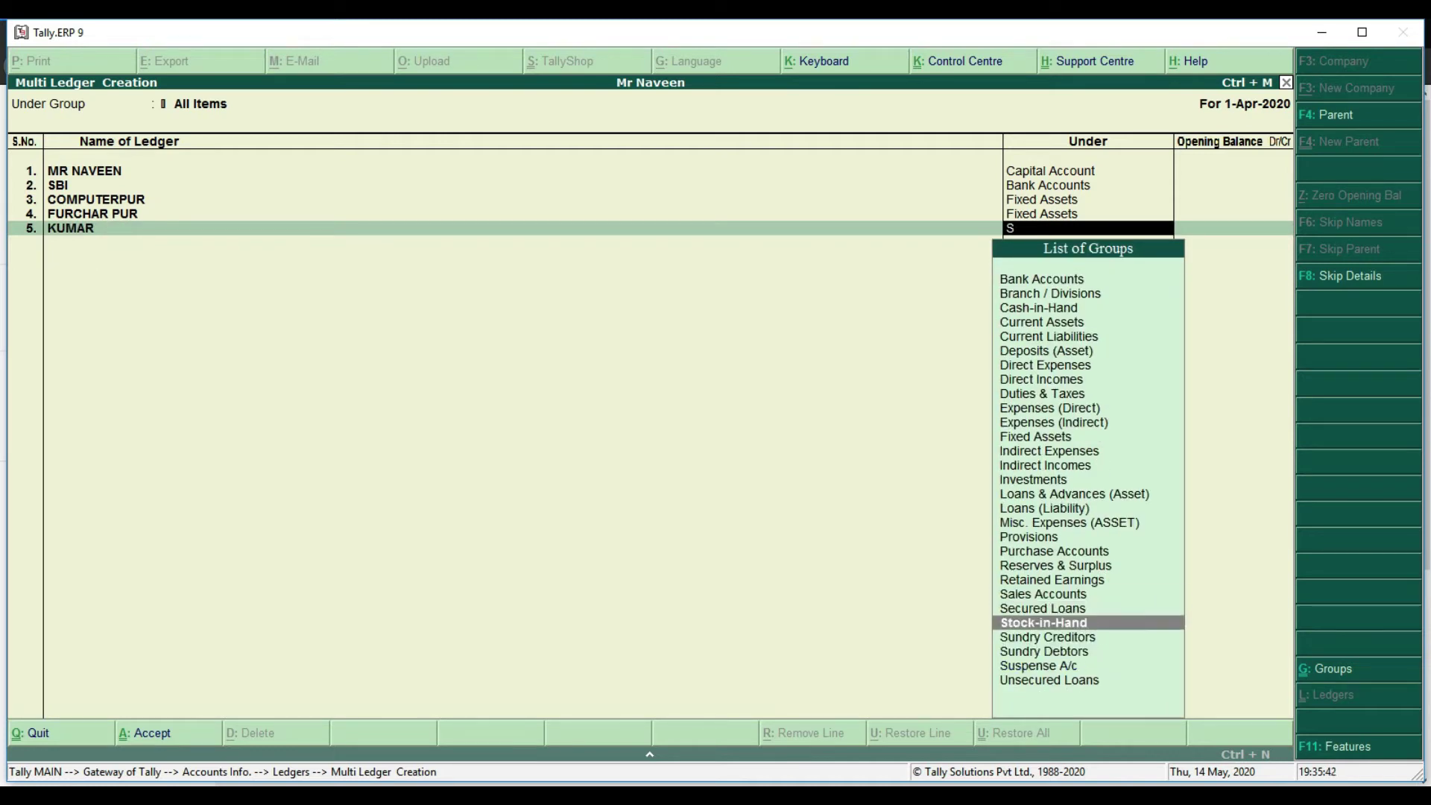
key("Return")
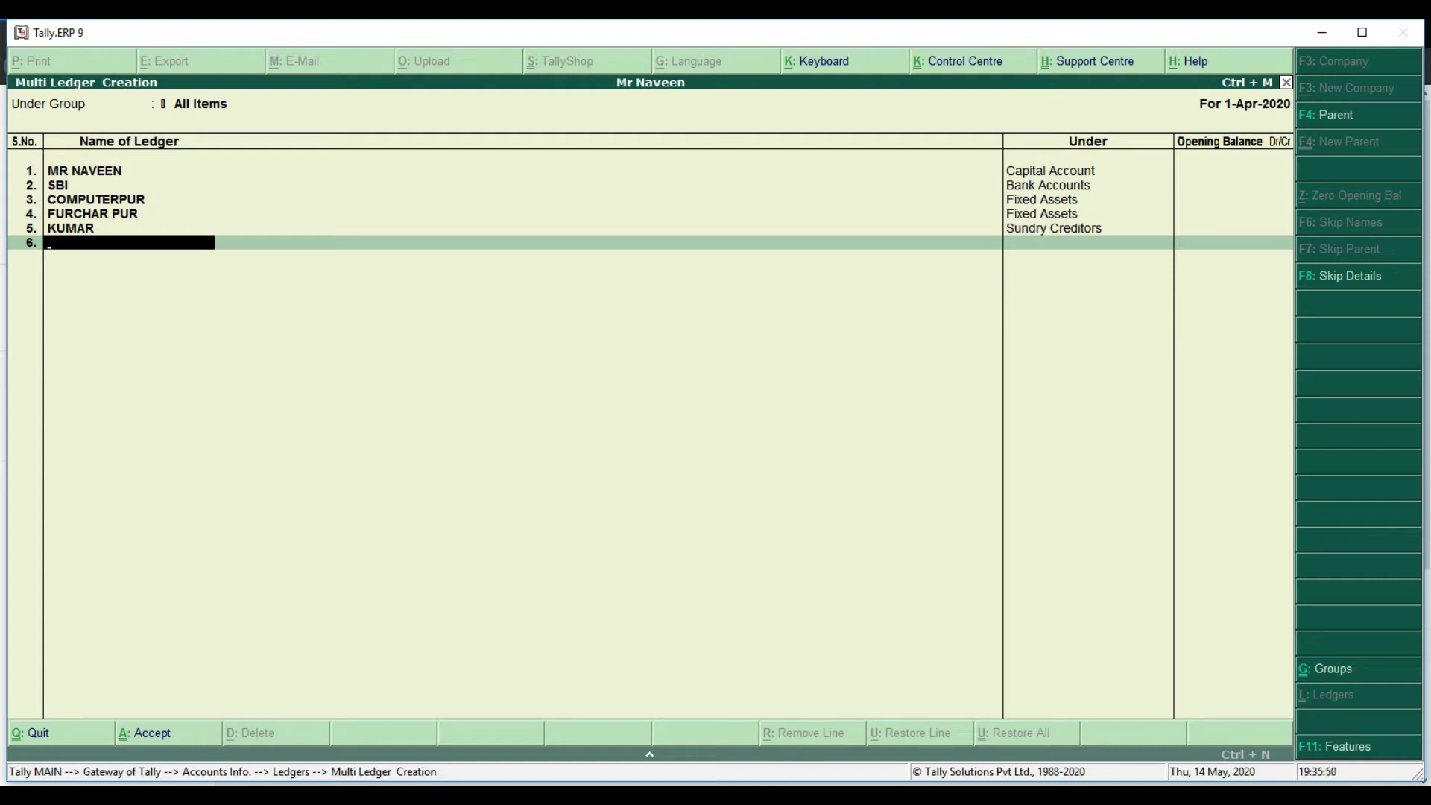
Add a ledger with the customer's name under Sundry Debtors, without an opening balance
type("RAJESH")
key("Return")
type("S")
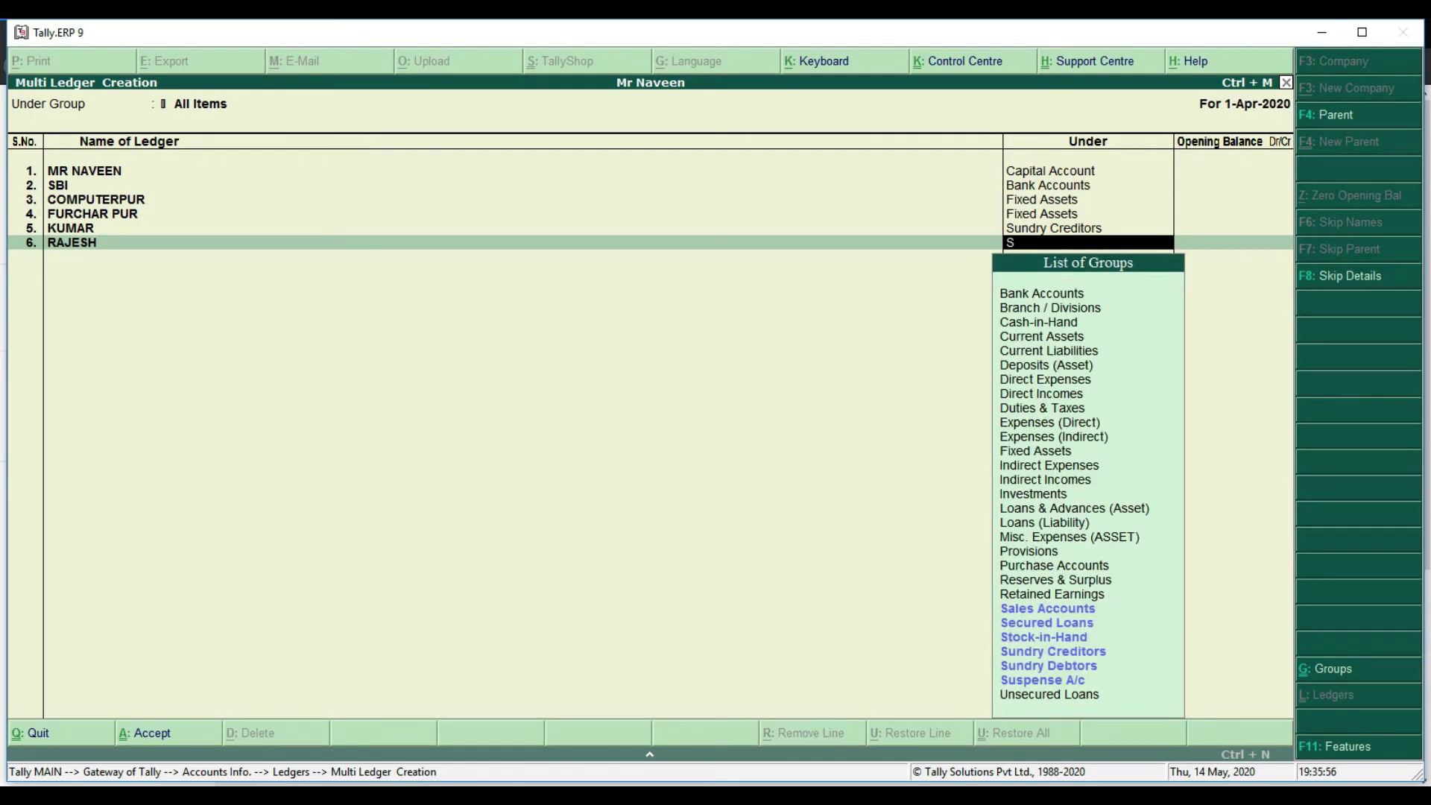
key("Down")
key("Down")
key("Down")
key("Down")
key("Down")
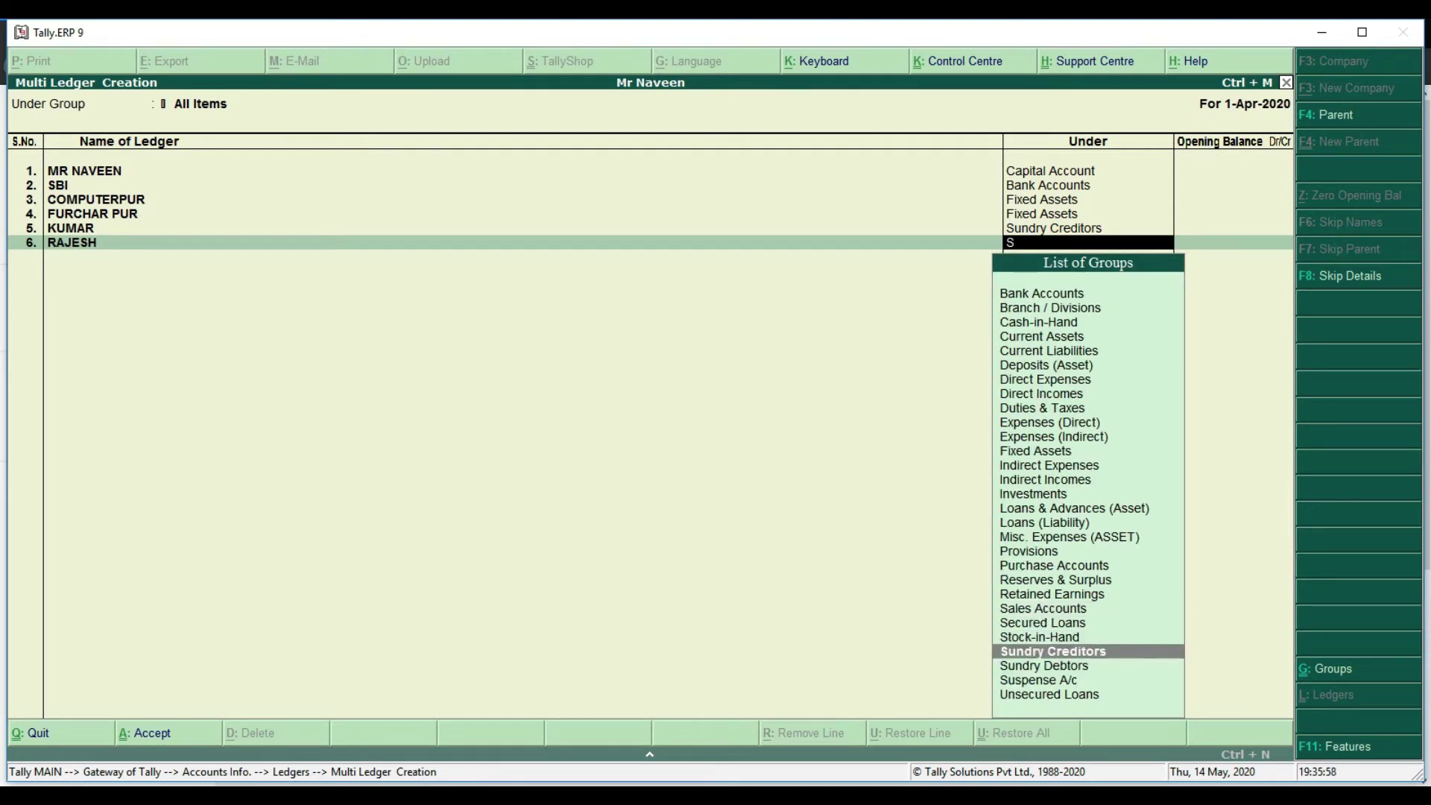
key("Return")
key("Return")
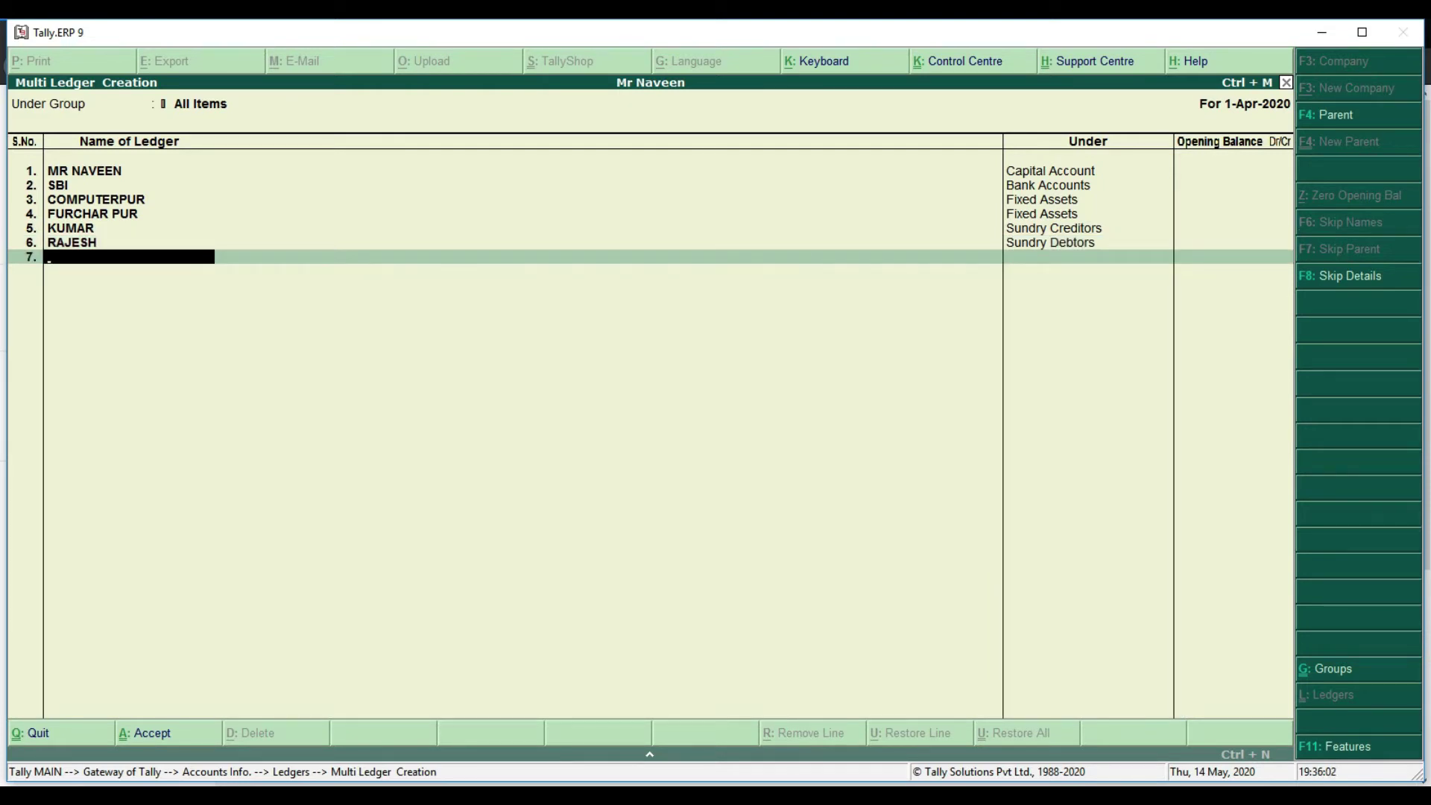
Add a ledger named POWER BILL PAID under Indirect Expenses, without an opening balance
type("POWER BILL PAID")
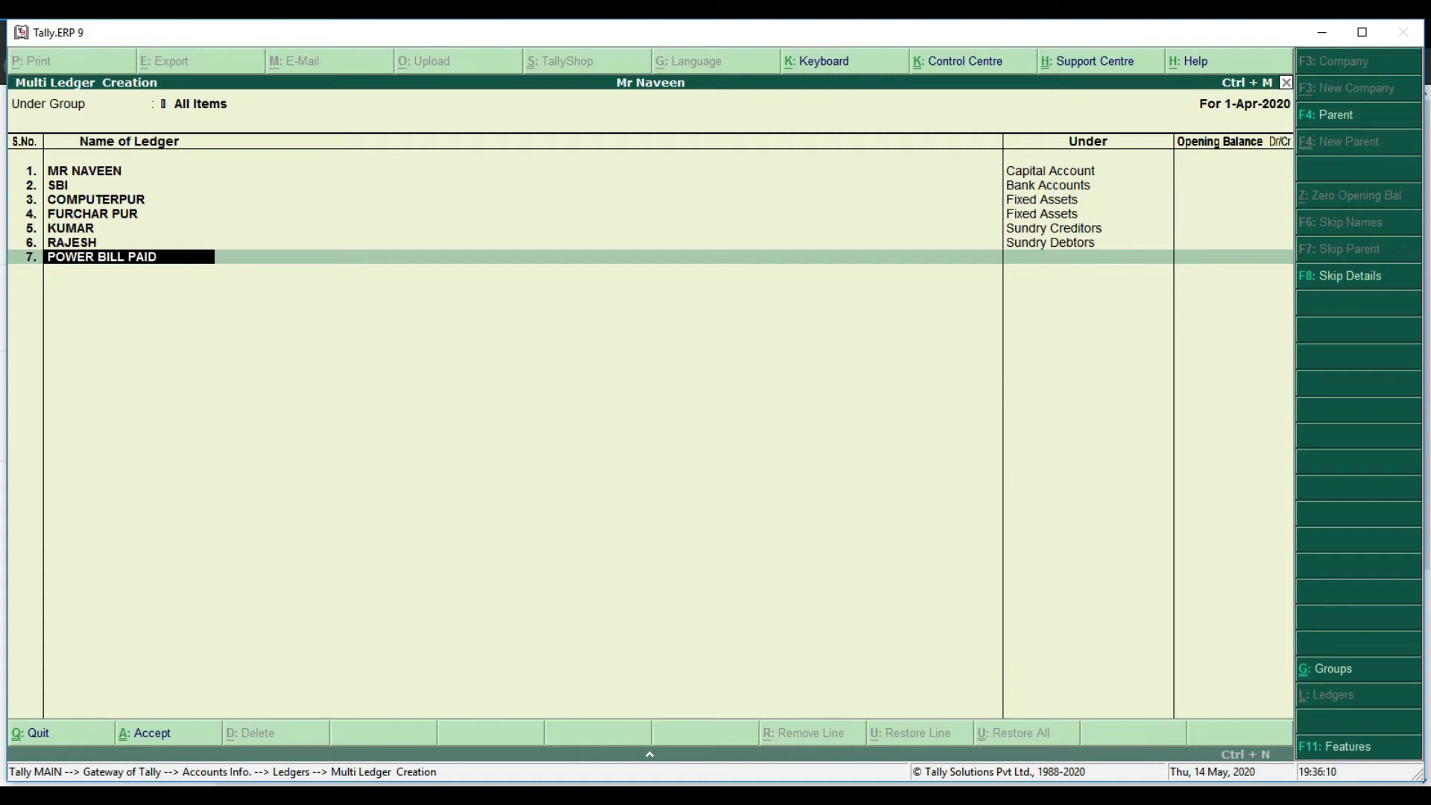
key("Return")
type("i")
key("Down")
key("Down")
key("Return")
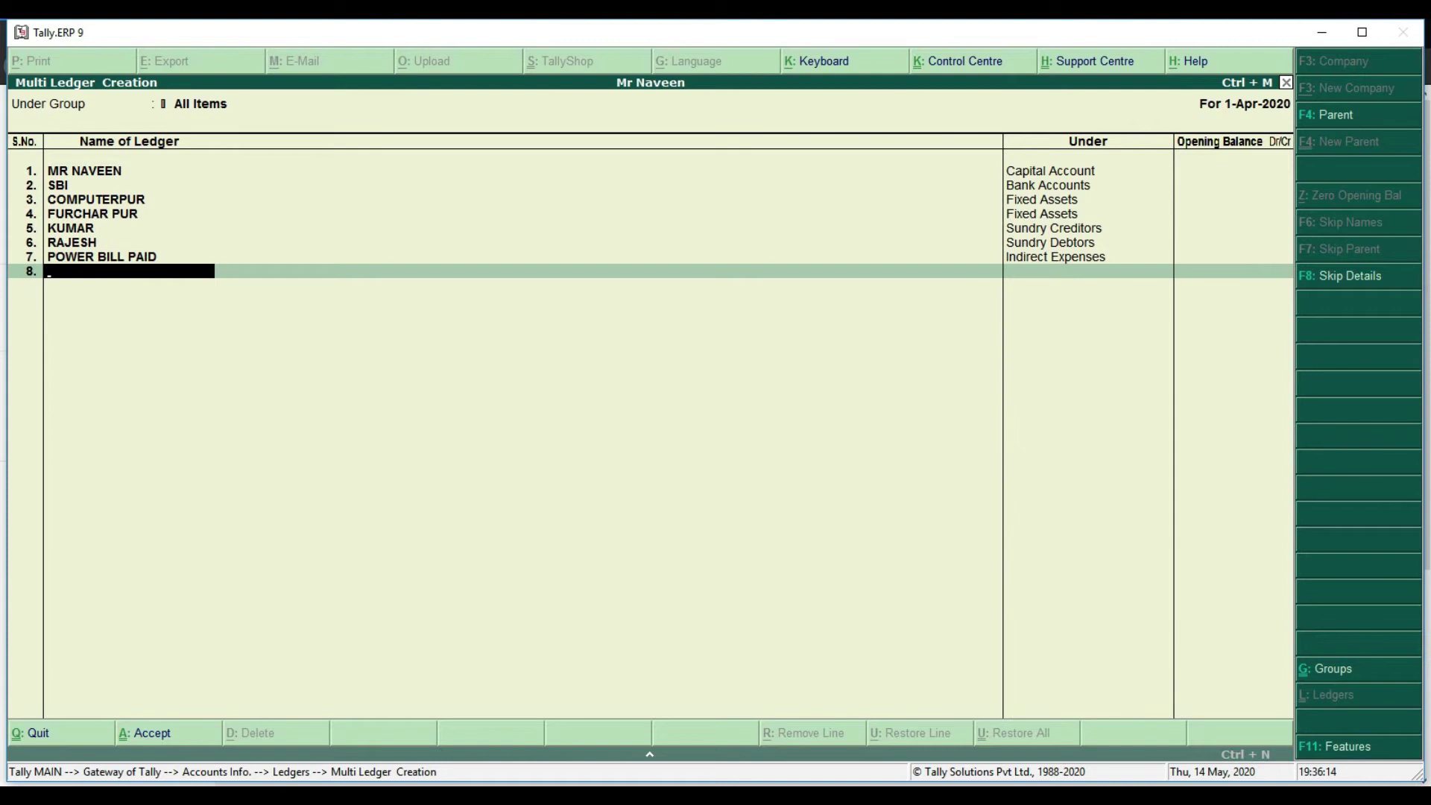
Add a ledger named RENT PAID under Indirect Expenses, without an opening balance
type("RENT PAID")
key("Return")
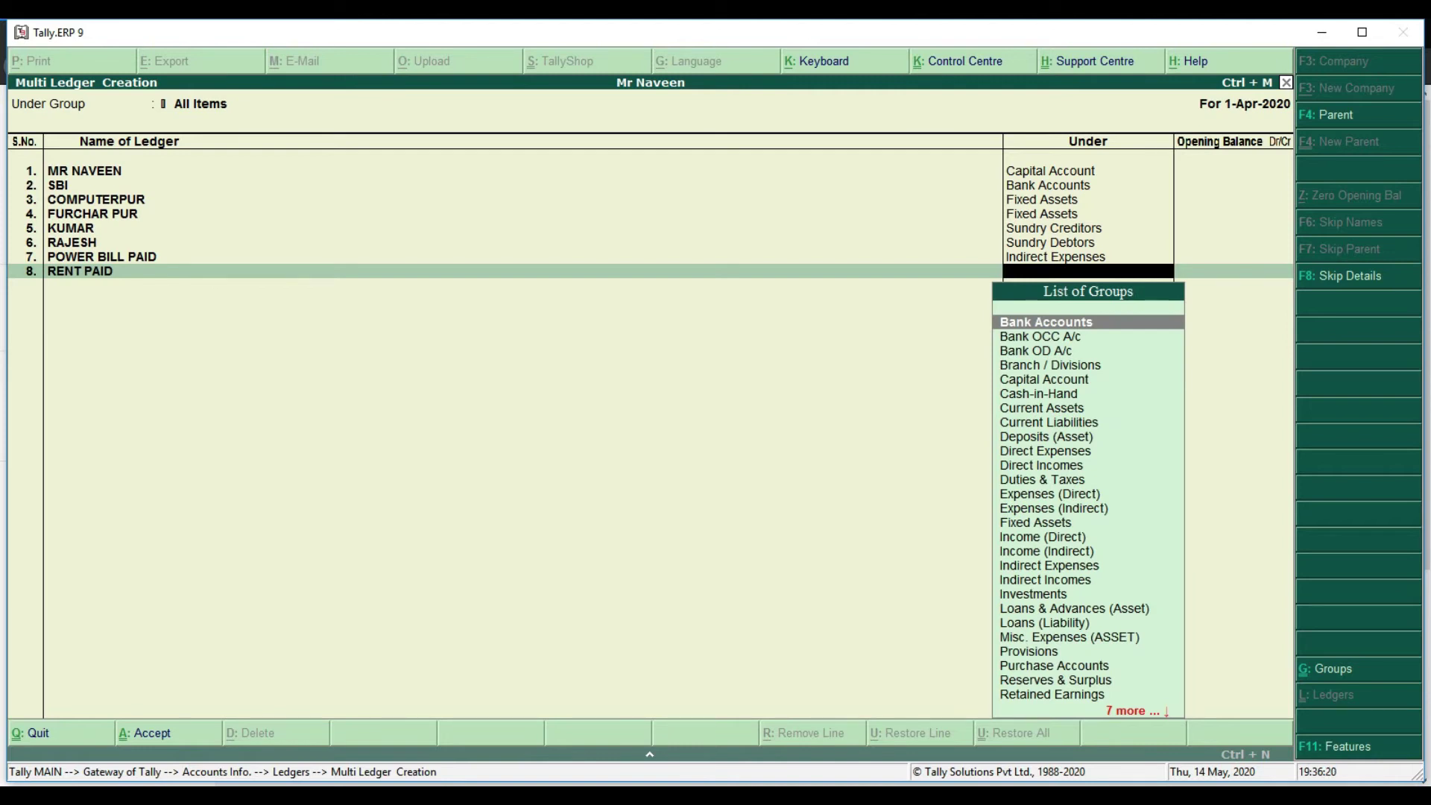
type("in")
key("Down")
key("Down")
key("Return")
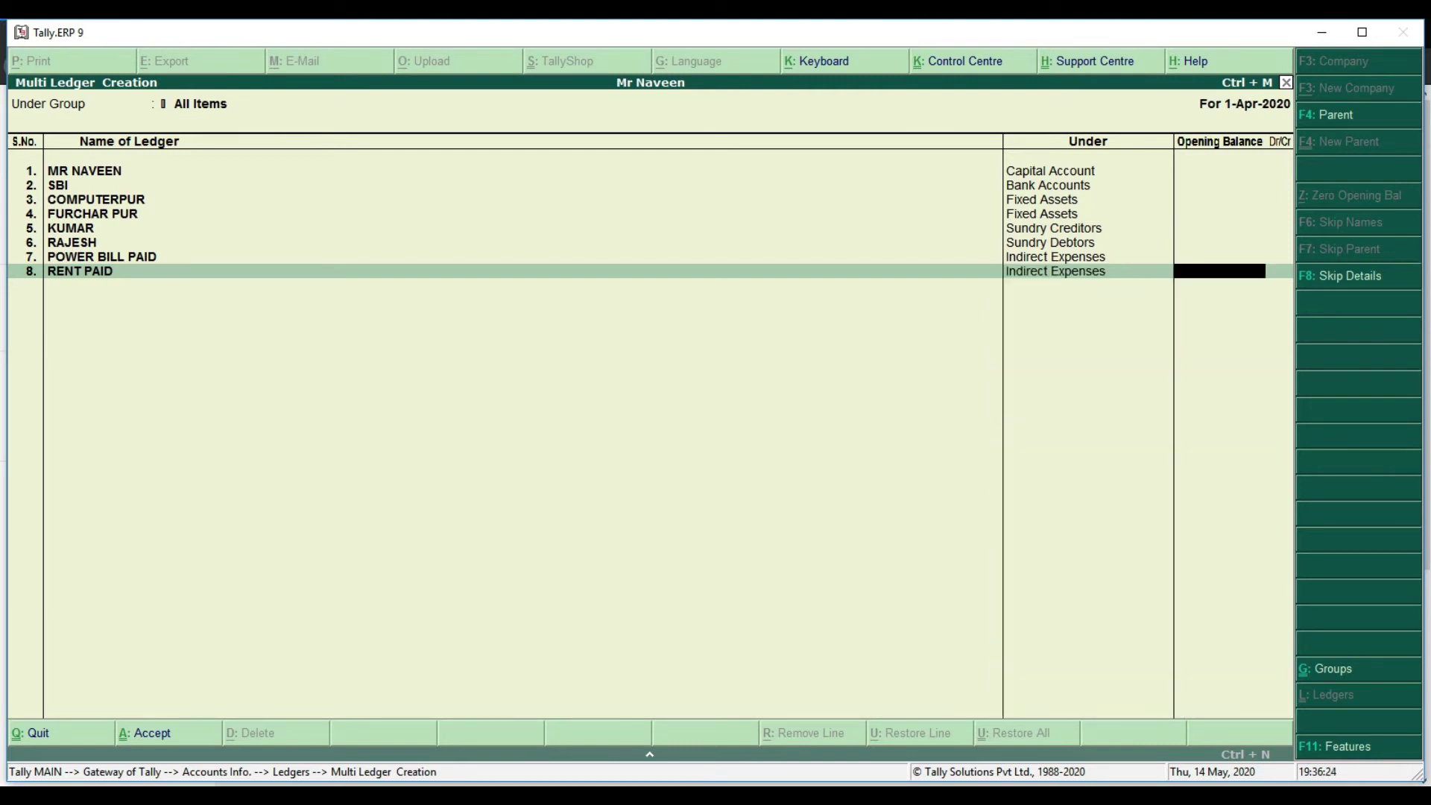
key("Return")
Add a ledger named SALARY PAID under Indirect Expenses, without an opening balance
type("SA")
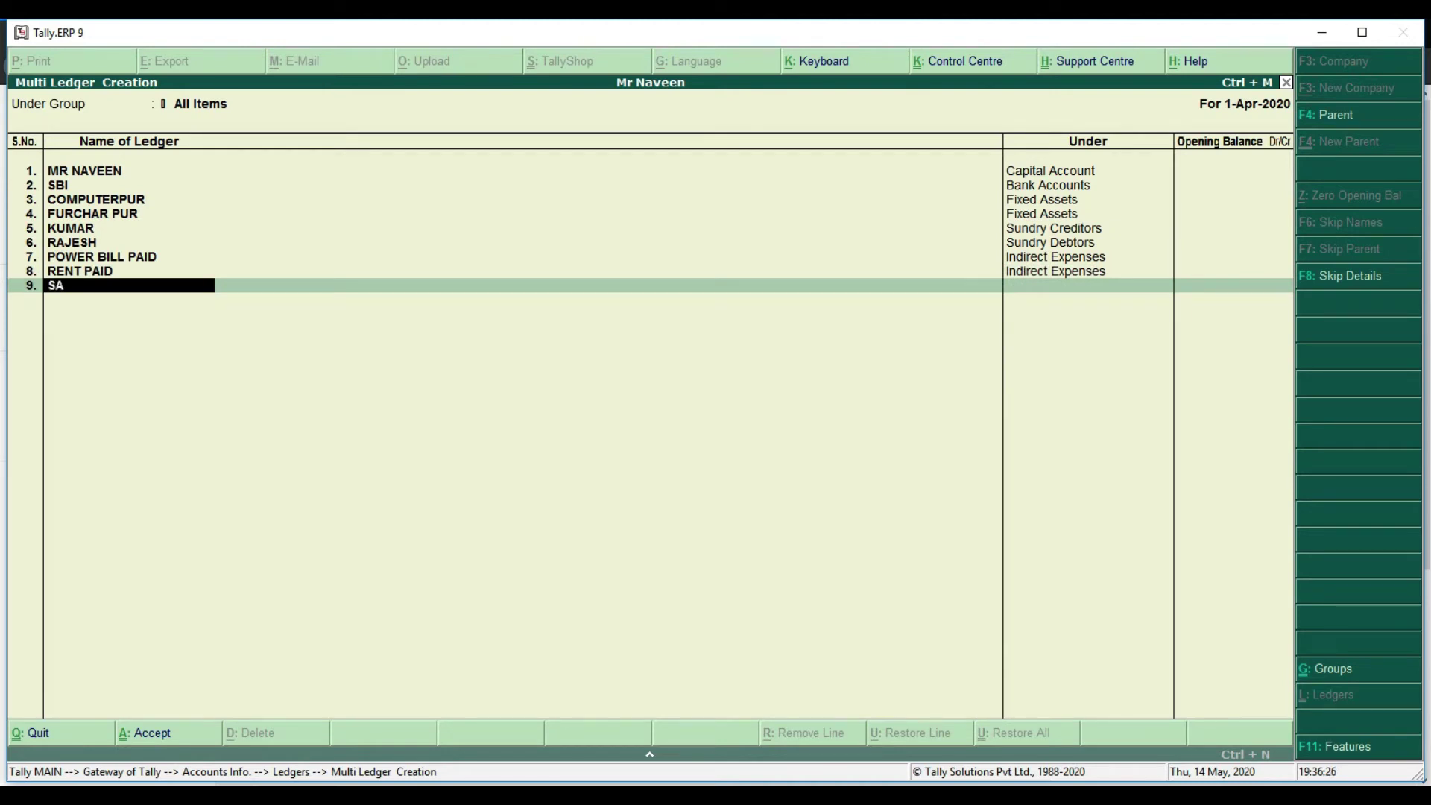
type("LARY PAID")
key("Return")
type("I")
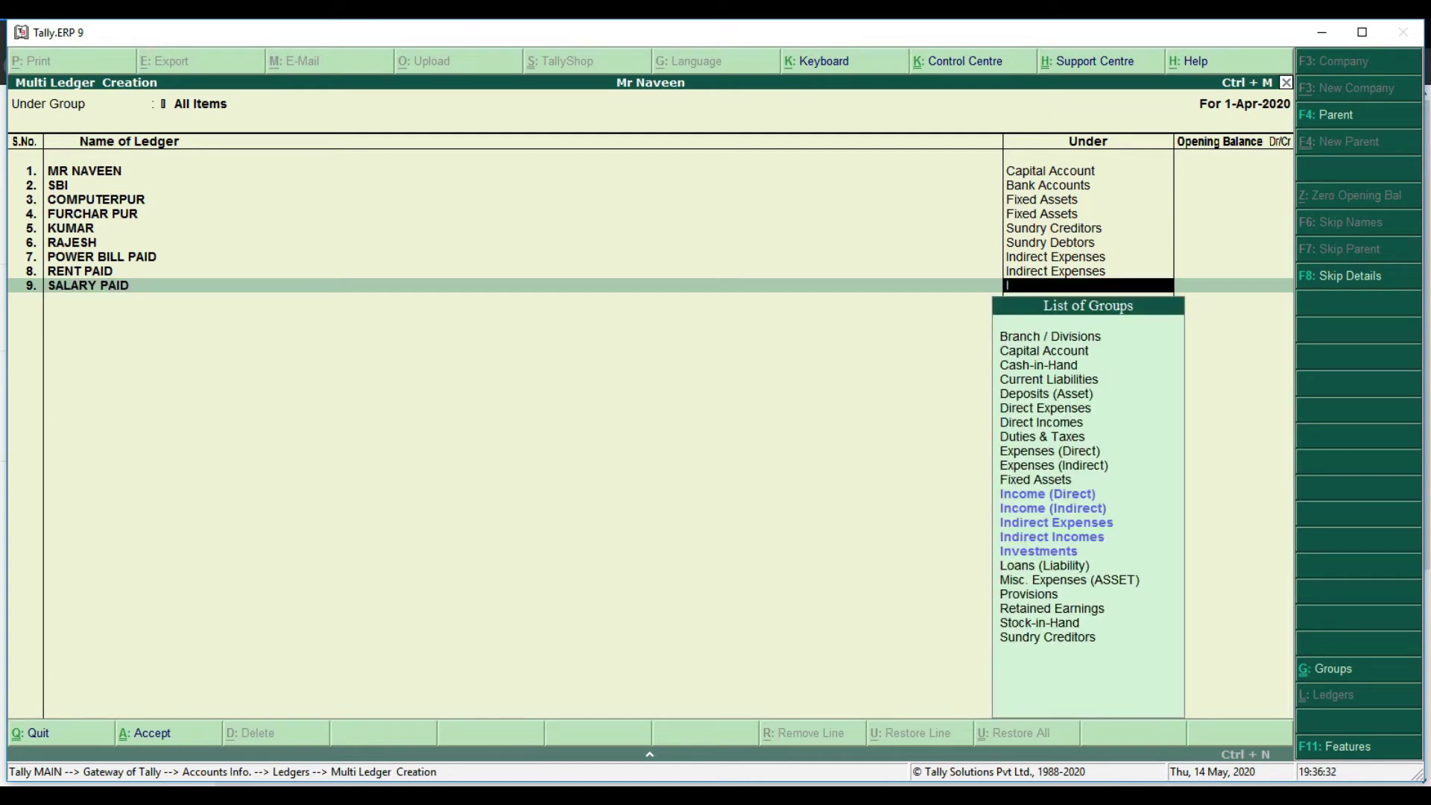
key("Down")
key("Down")
key("Down")
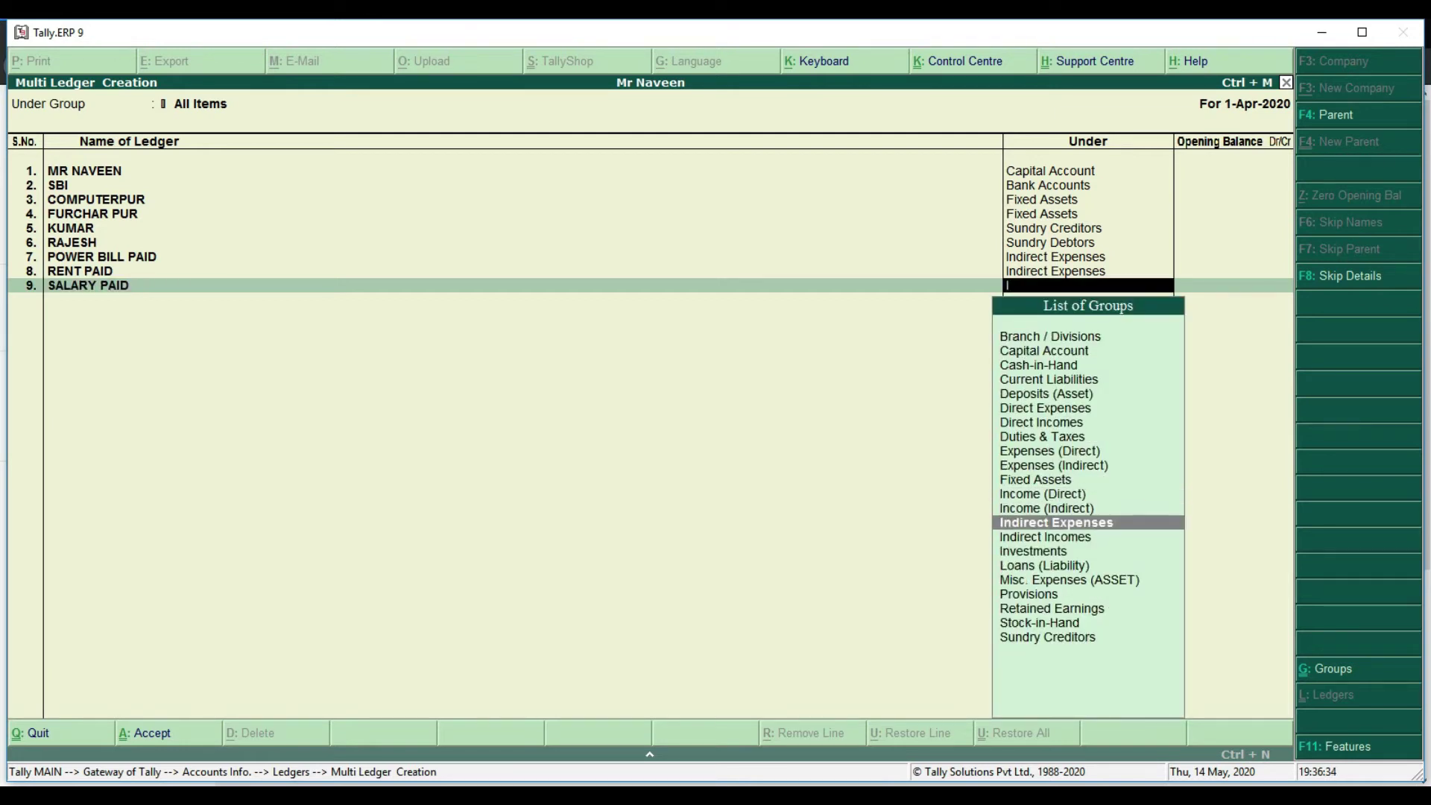
key("Return")
key("Return")
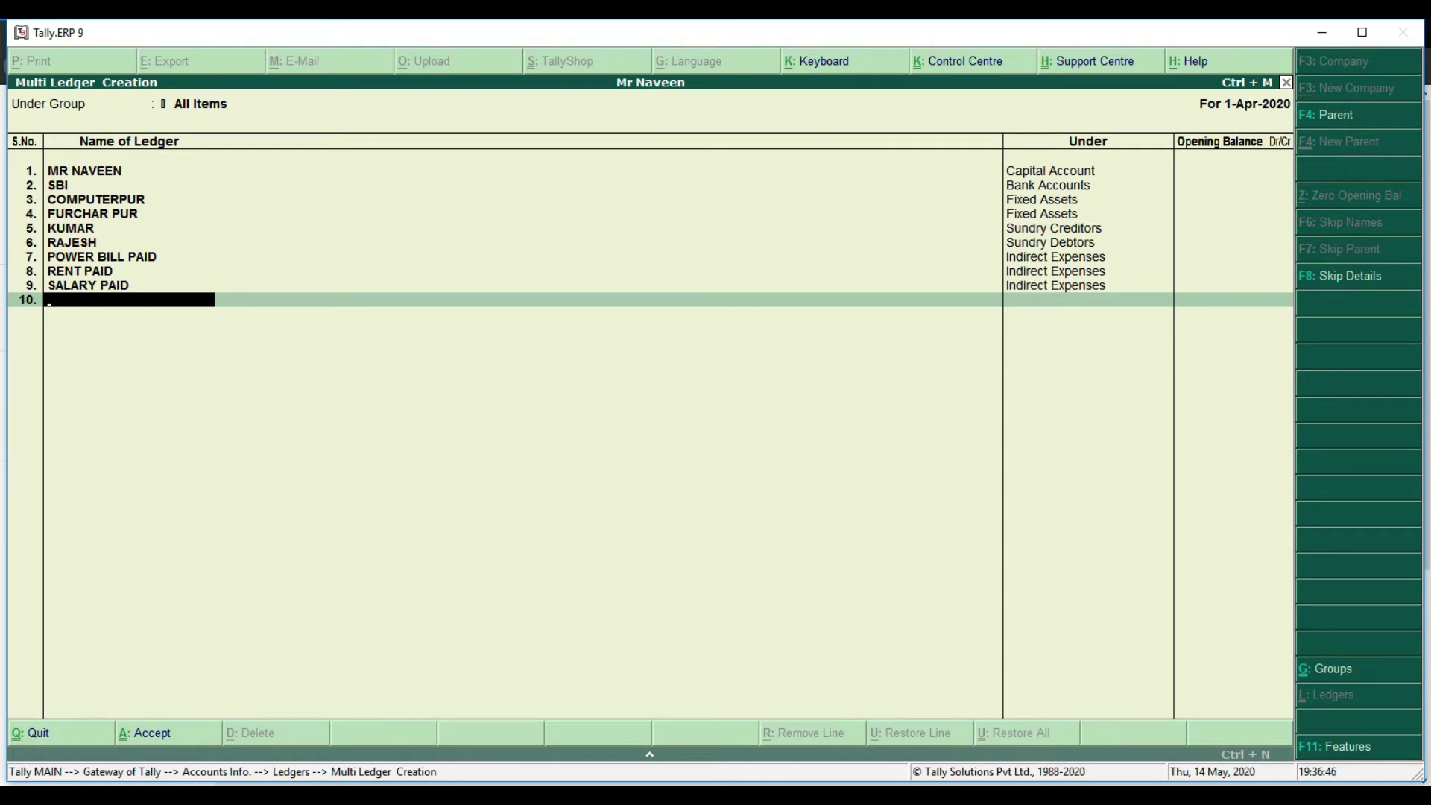
Add a ledger named CAR PUR under Fixed Assets without an opening balance, and save the multiple ledger list
type("CAR PUR")
key("Return")
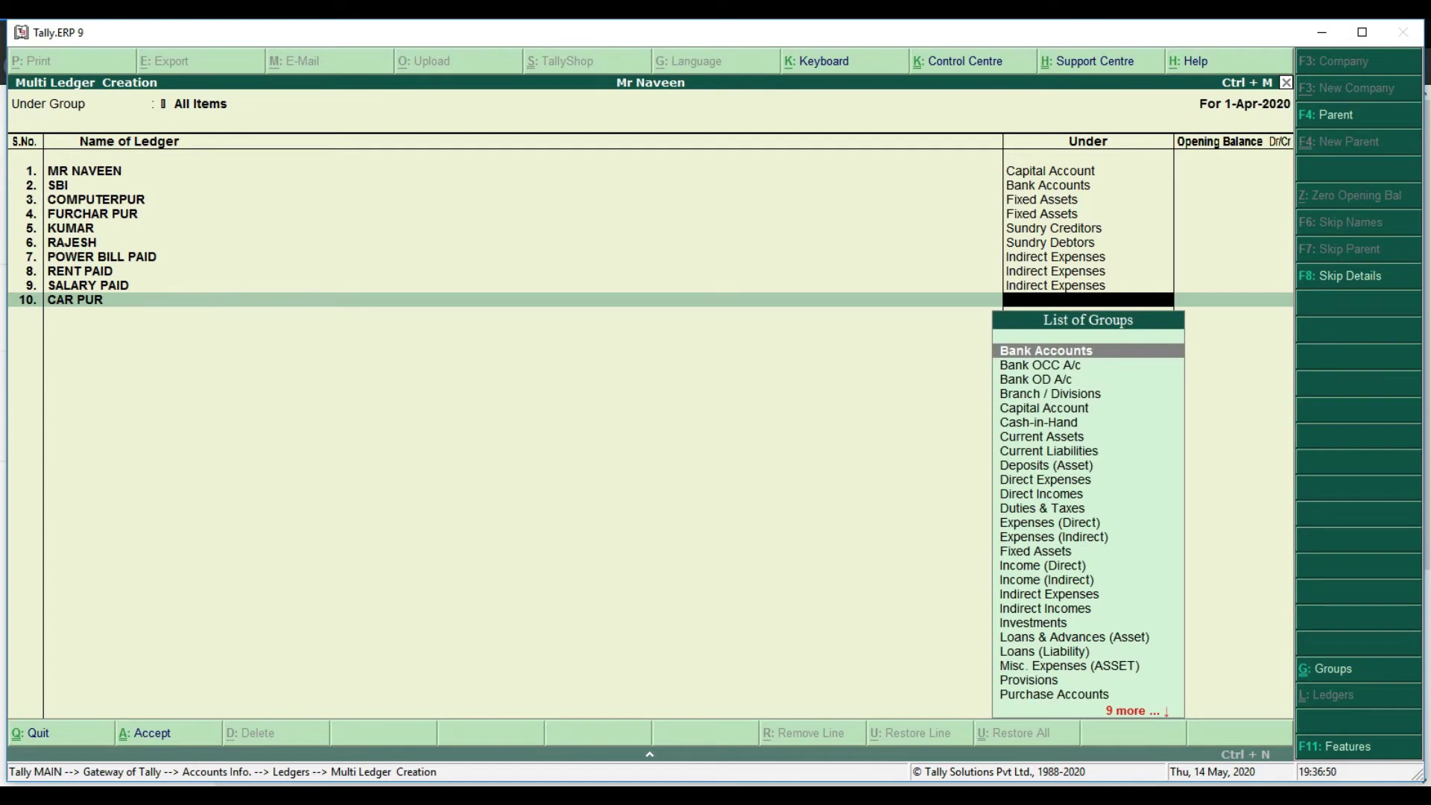
type("f")
key("Return")
key("Return")
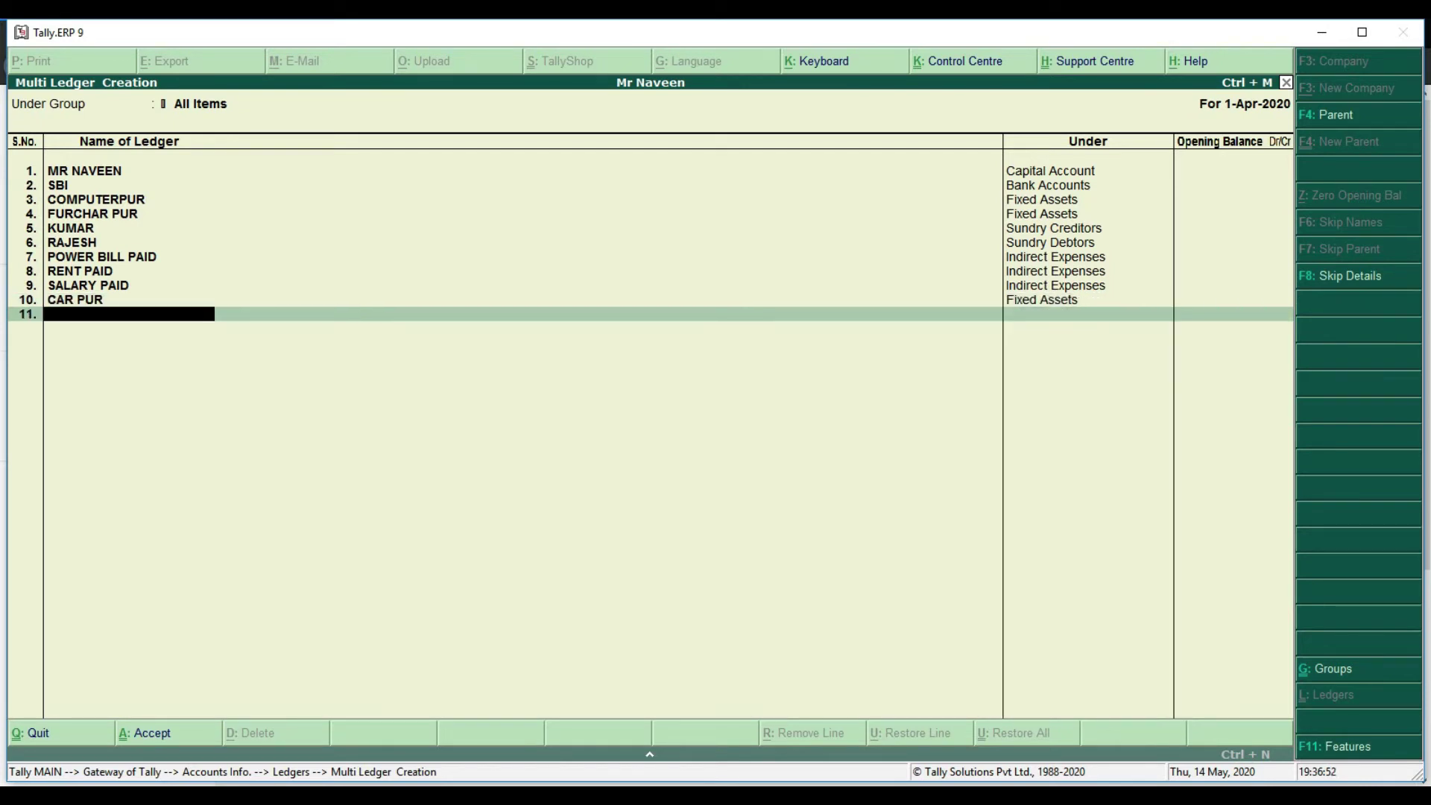
key("Return")
key("y")
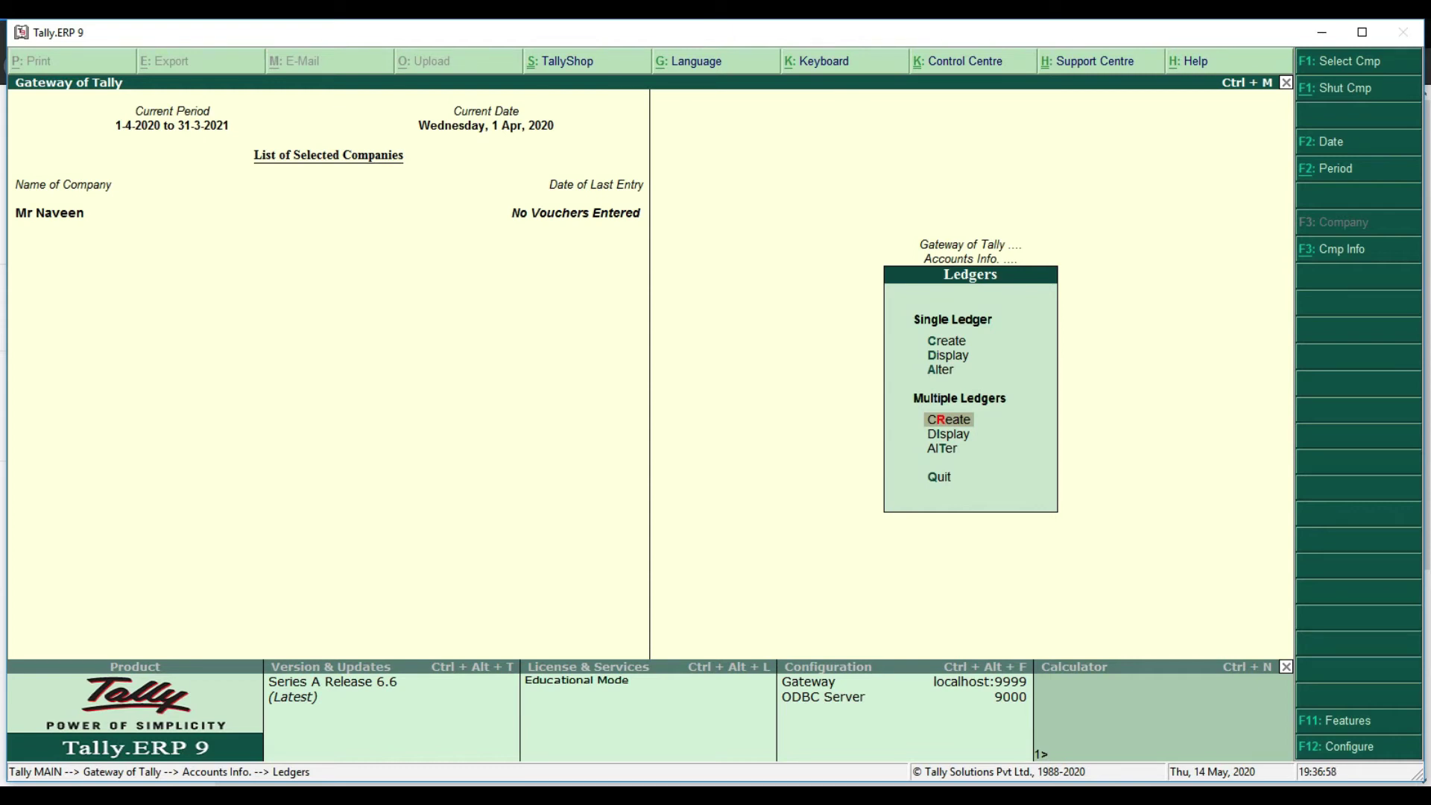
Leave ledger creation and open accounting voucher entry with a Receipt voucher
key("Escape")
key("Escape")
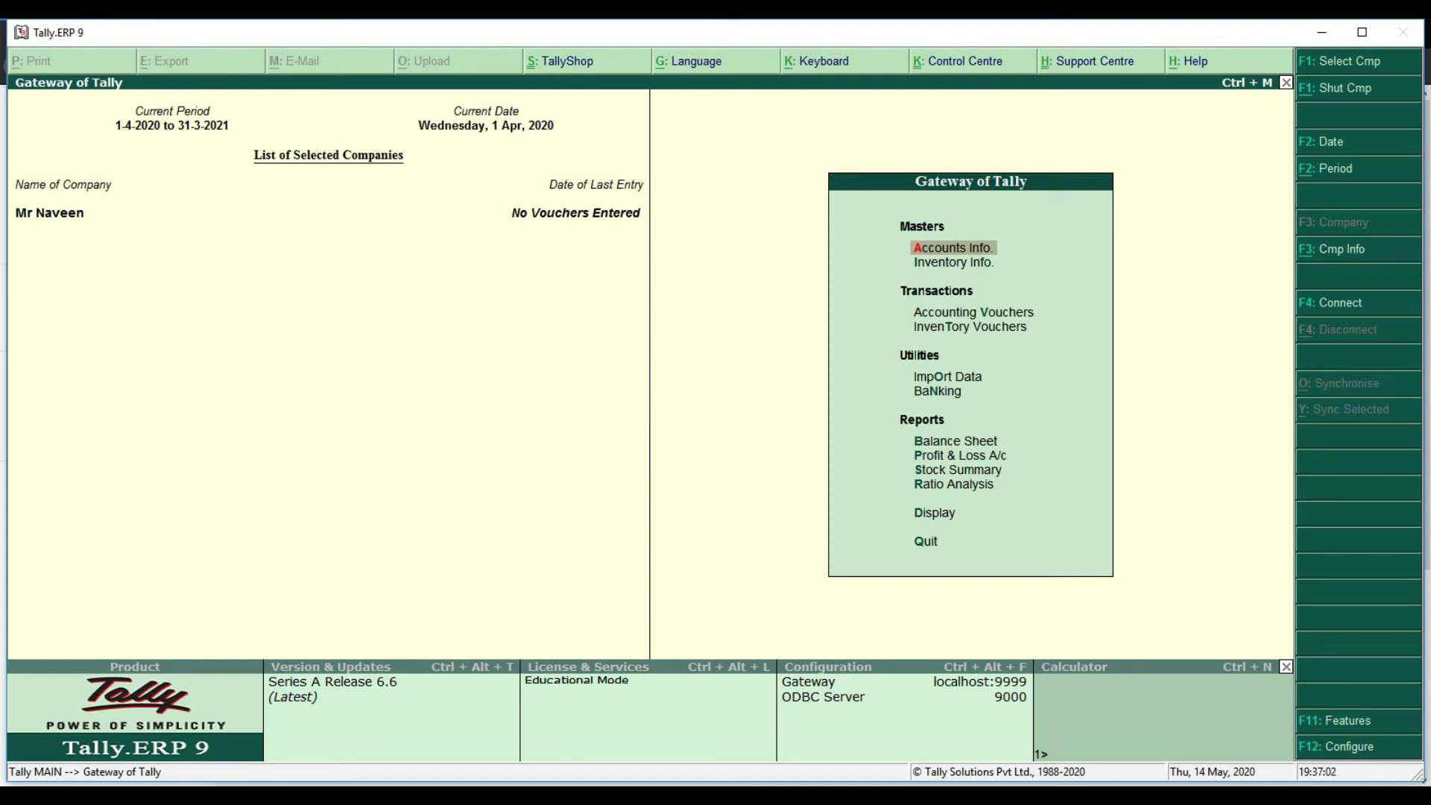
key("Down")
key("Down")
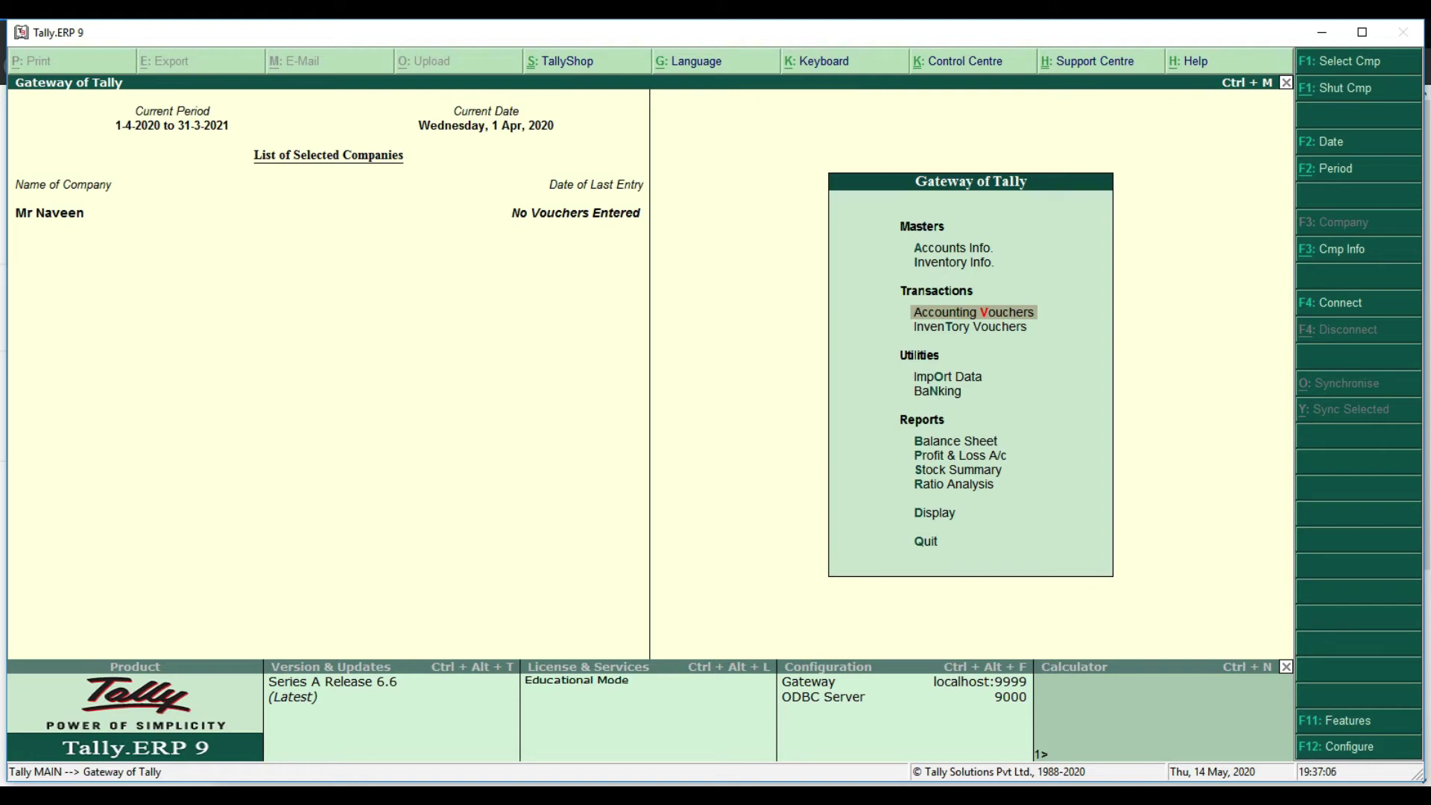
key("Return")
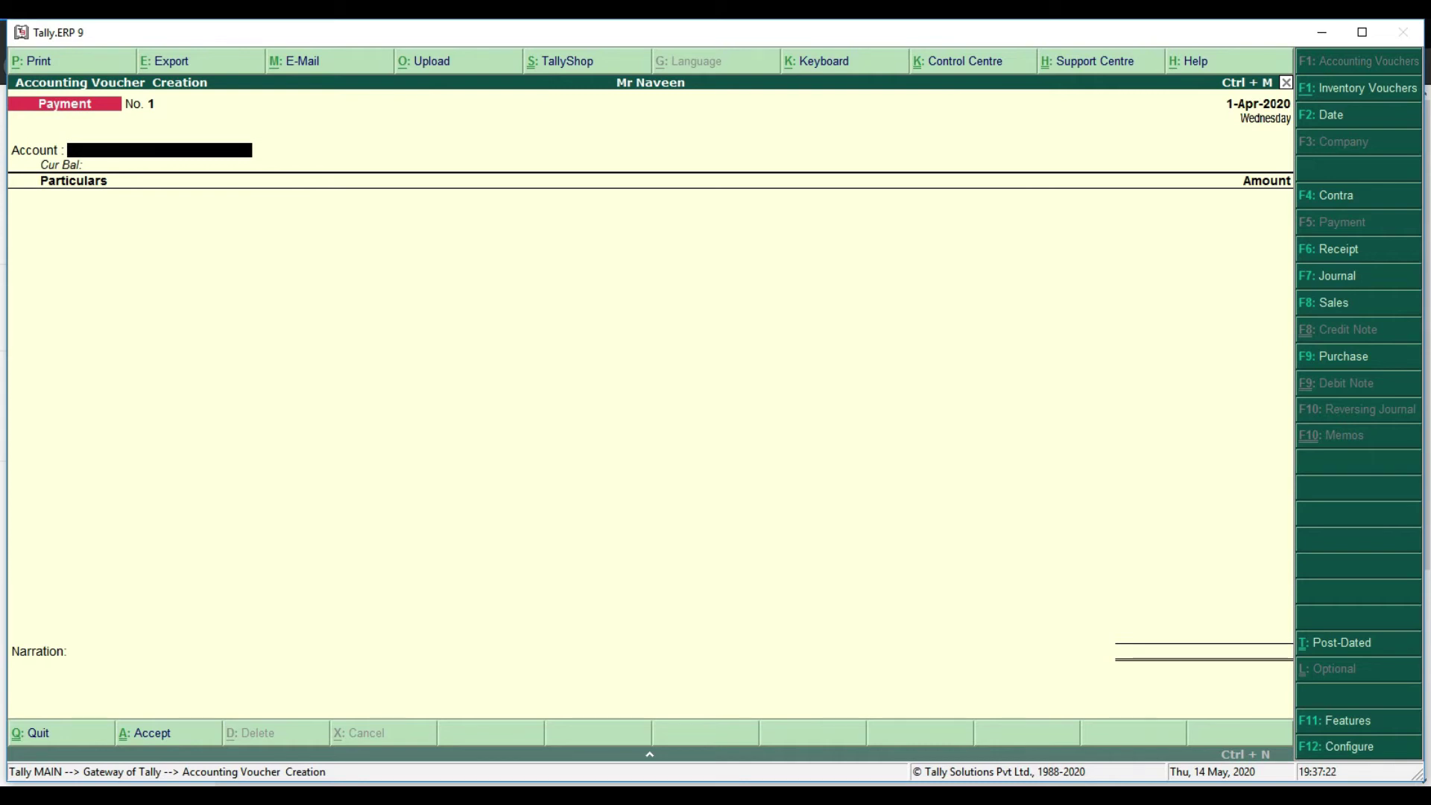
key("F6")
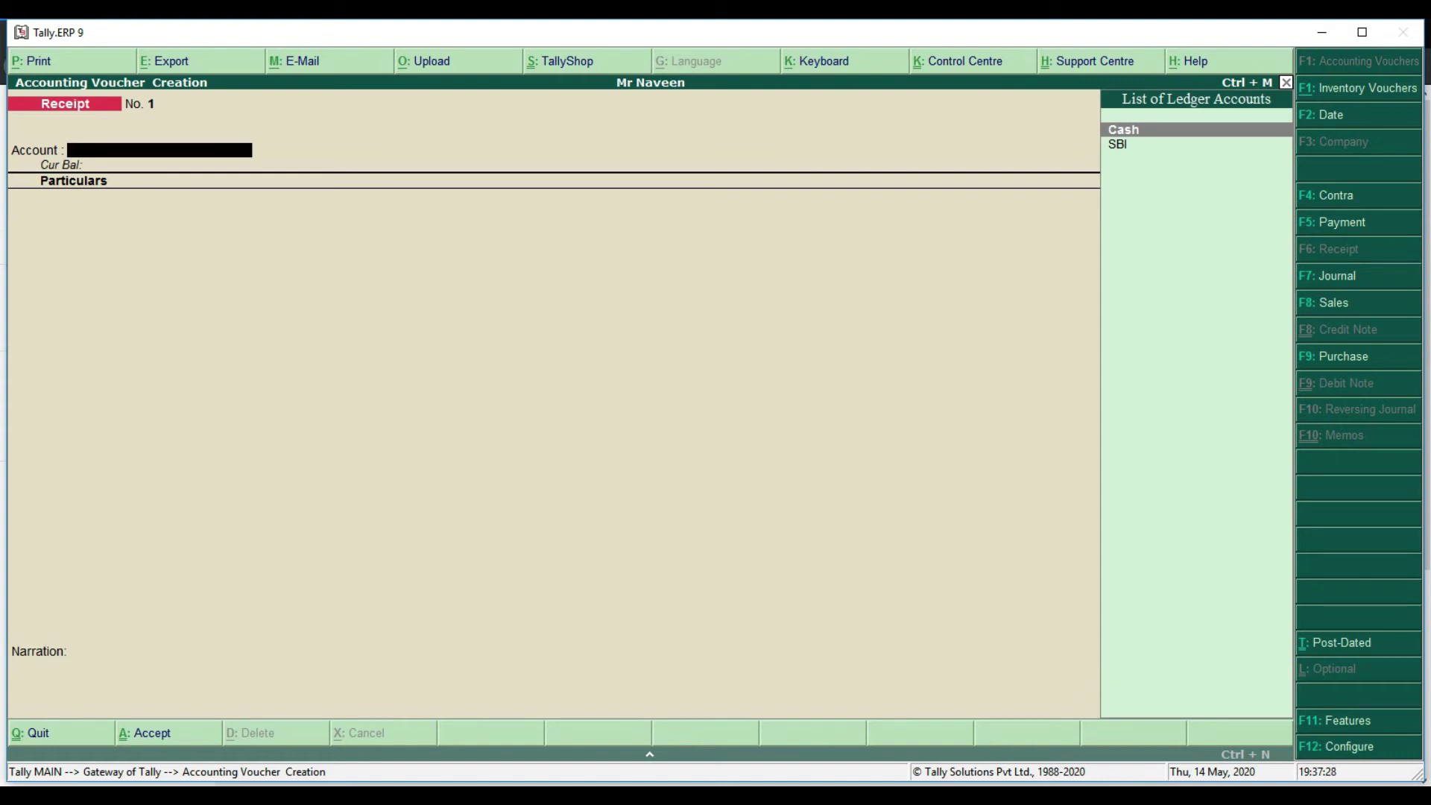
Record a receipt of 1000000 into Cash from the owner's capital ledger and save the voucher without narration
key("Return")
key("Down")
key("Down")
key("Down")
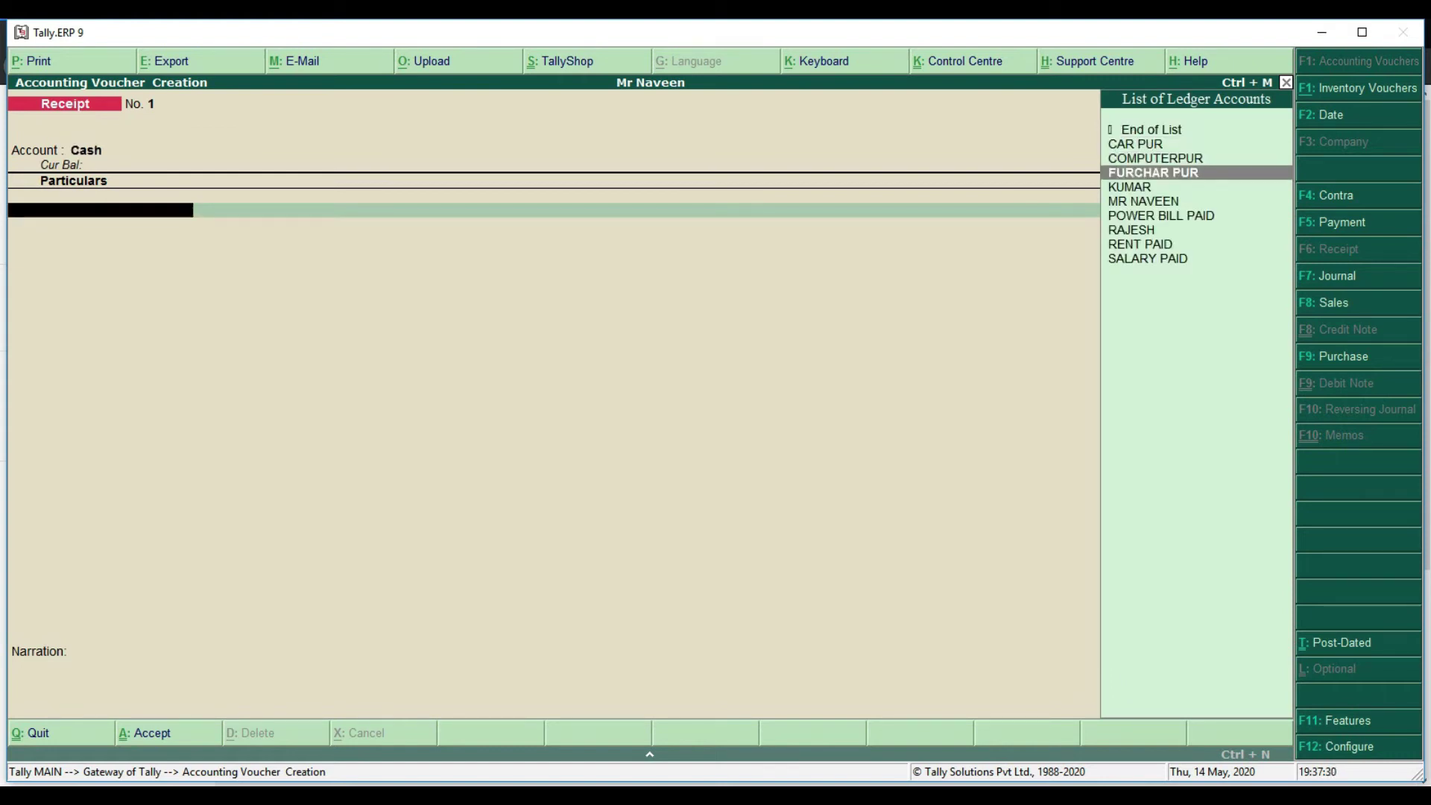
key("Down")
key("Down")
key("Return")
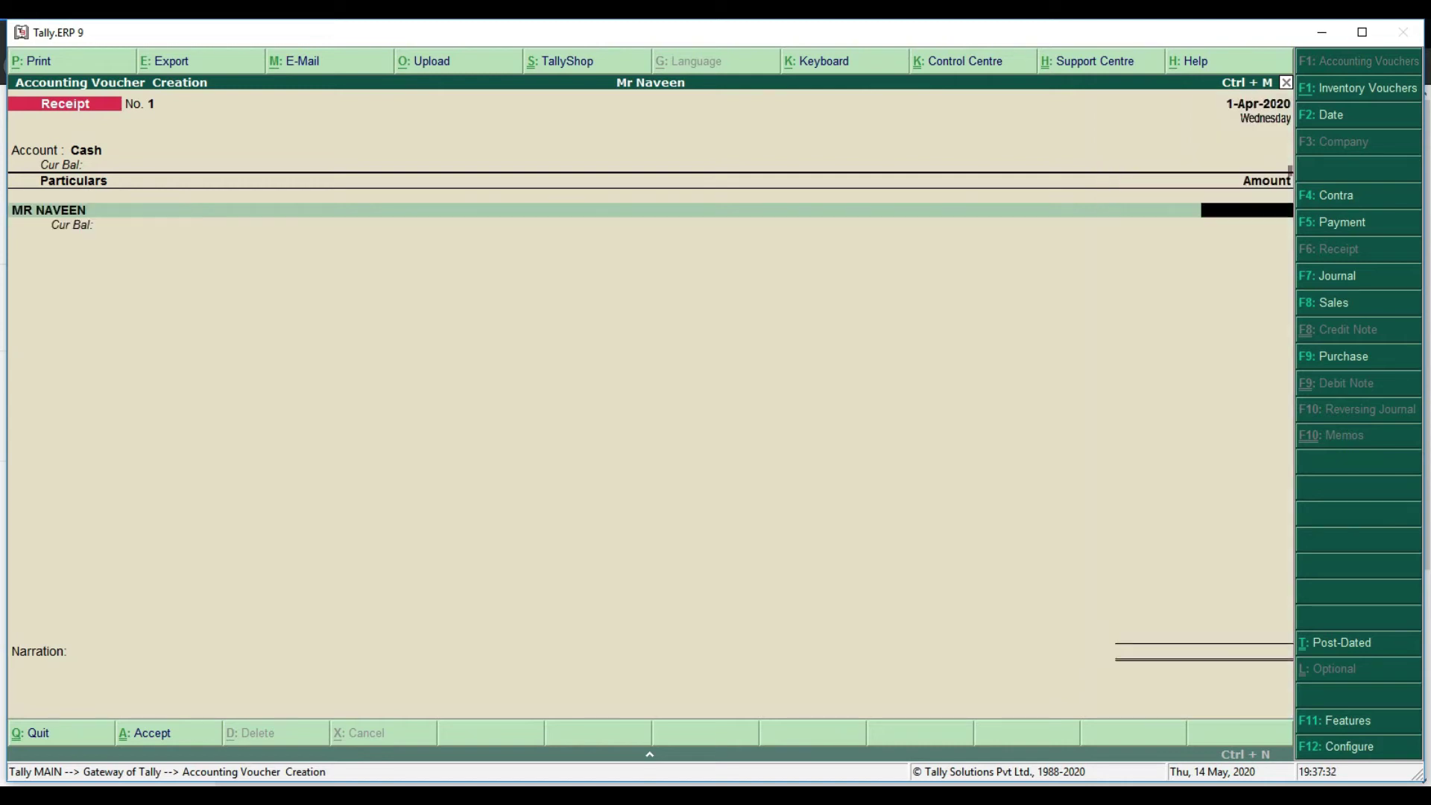
type("1000000")
key("Return")
key("Return")
key("Return")
key("Return")
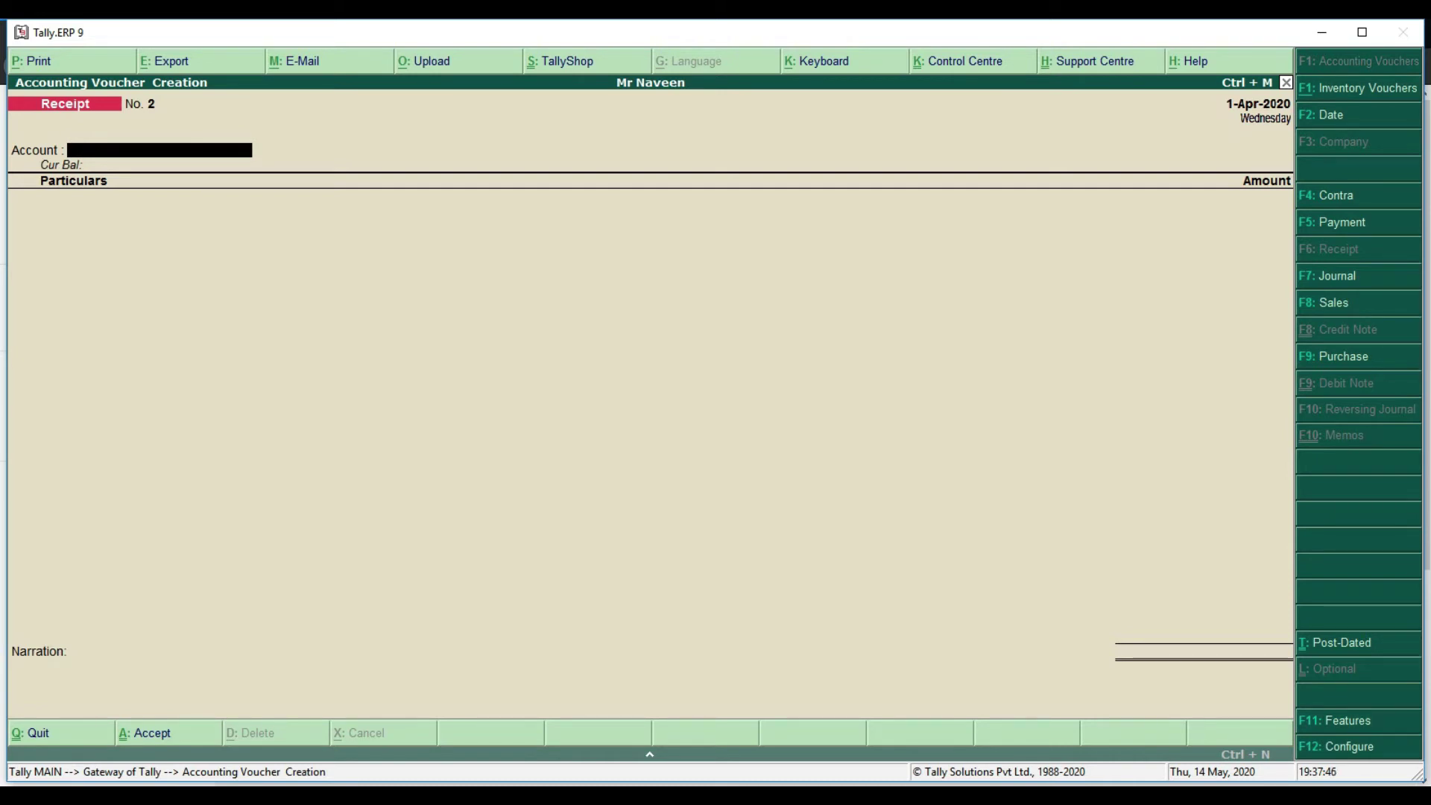
Record a Contra voucher depositing 200000 from Cash into SBI and save it
key("F4")
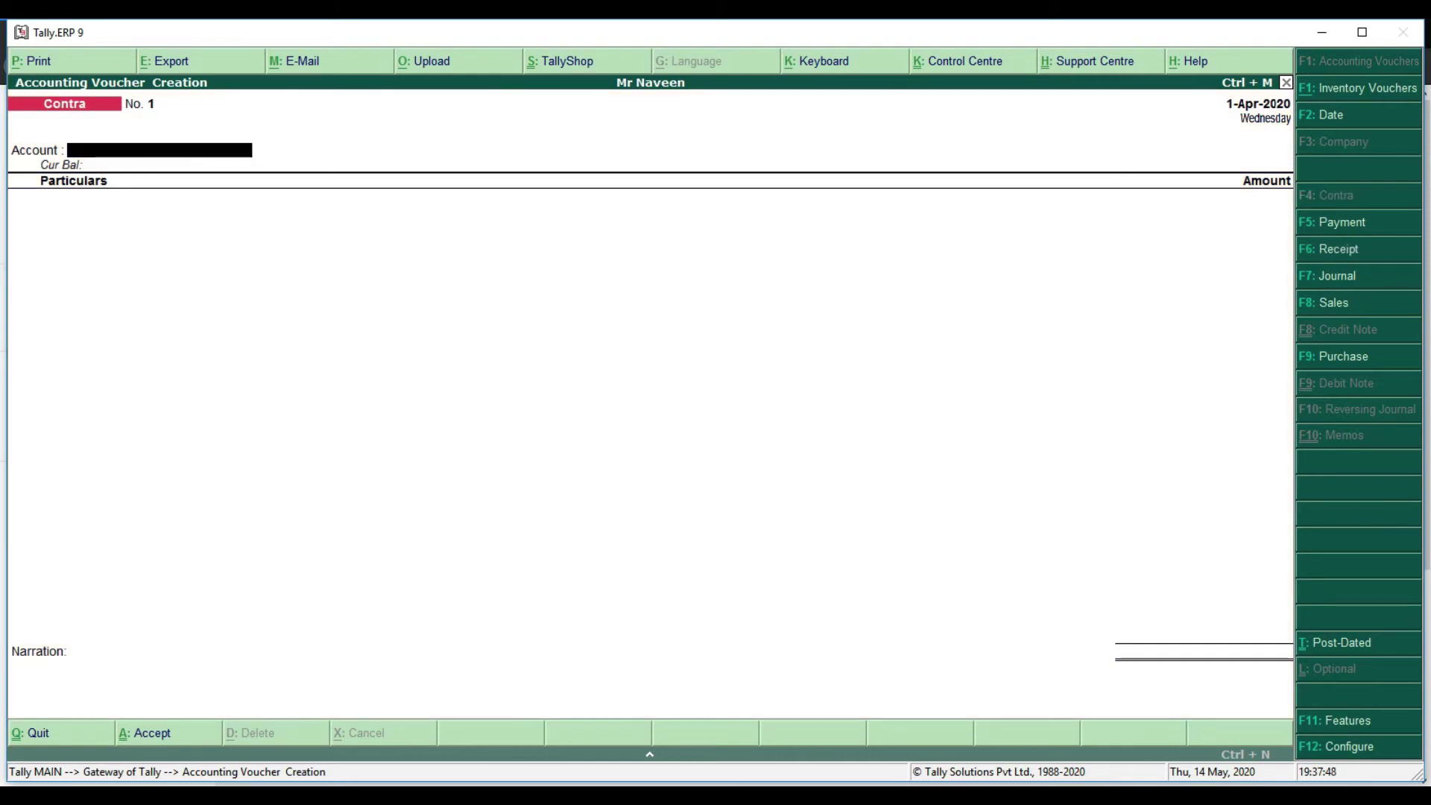
key("Down")
key("Return")
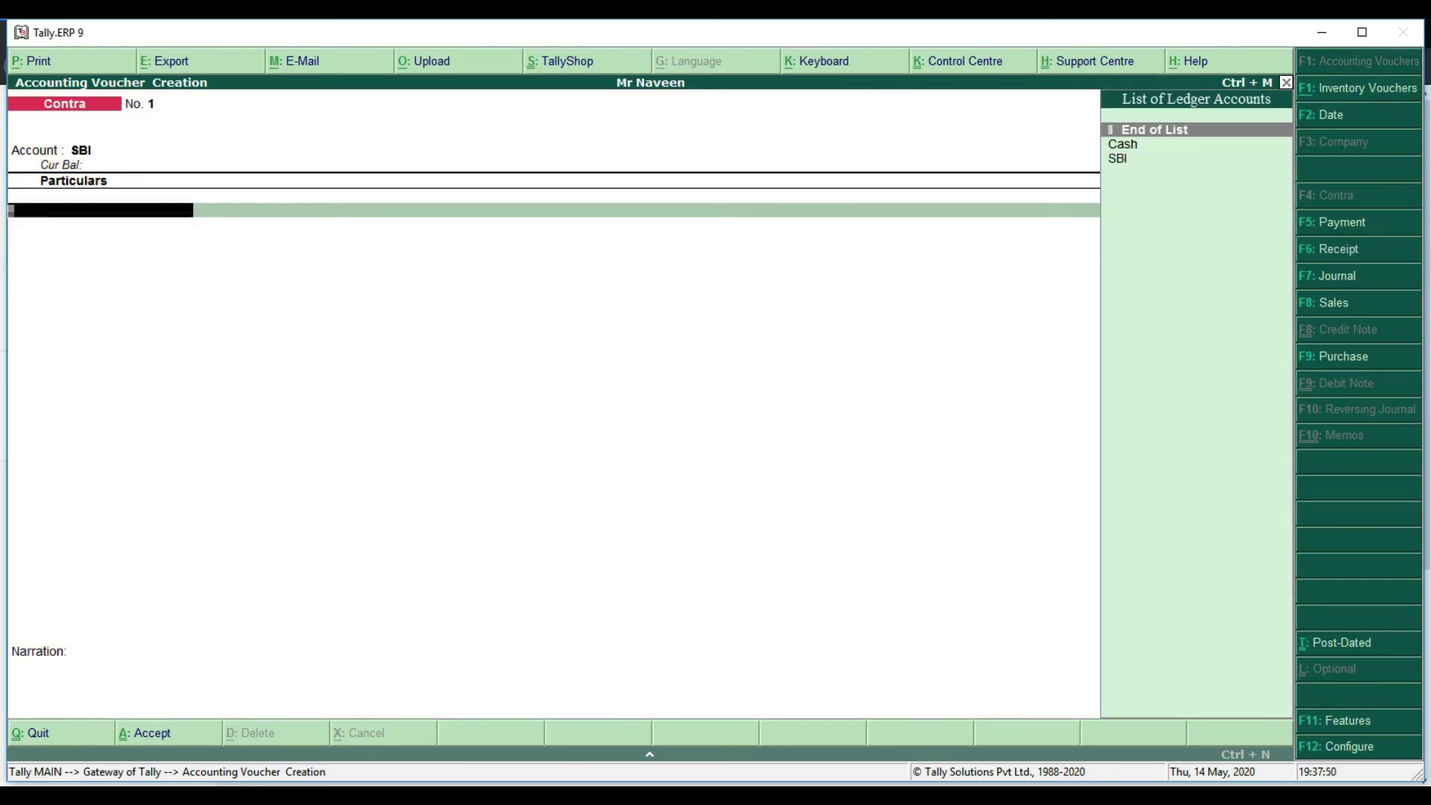
key("Down")
key("Return")
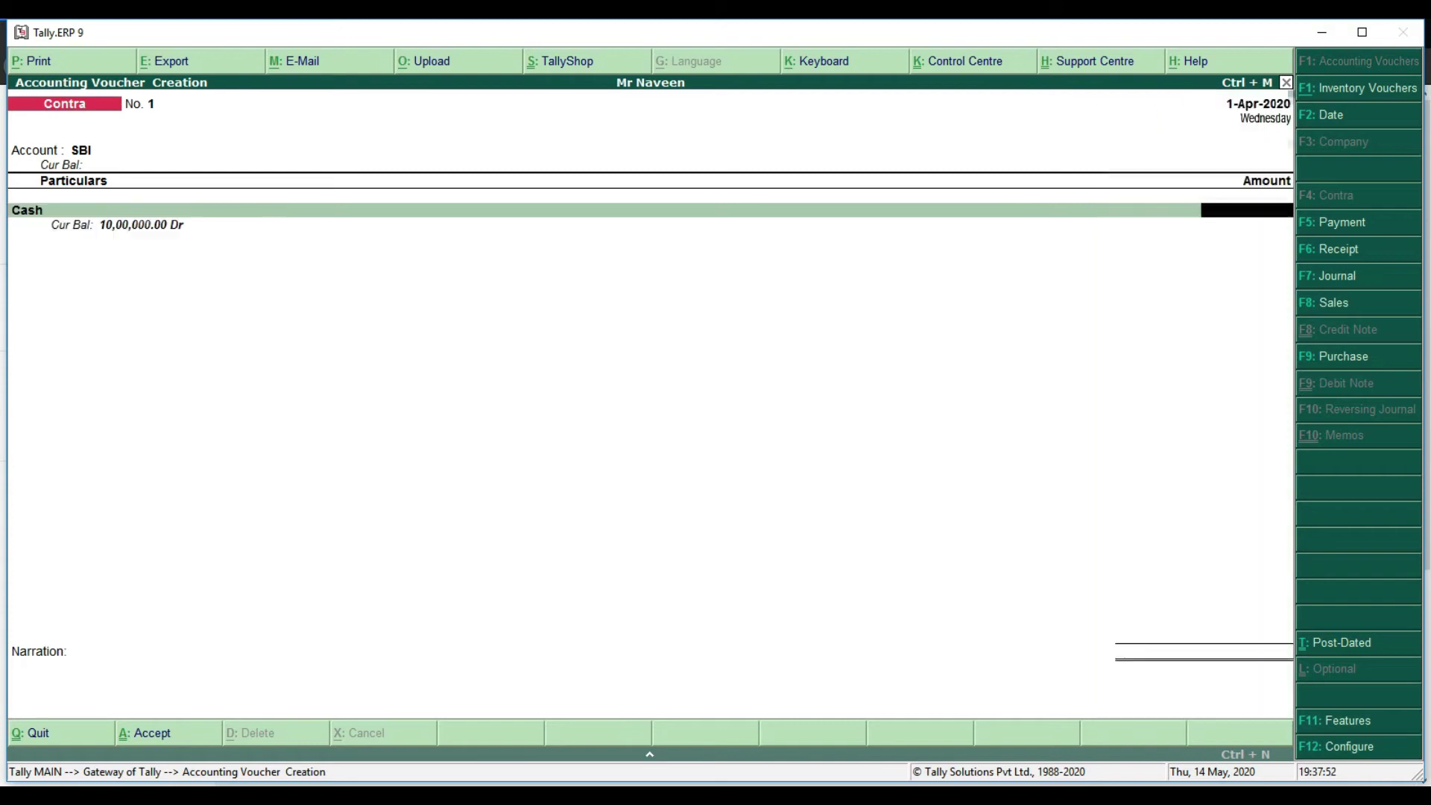
type("200000")
key("ctrl+a")
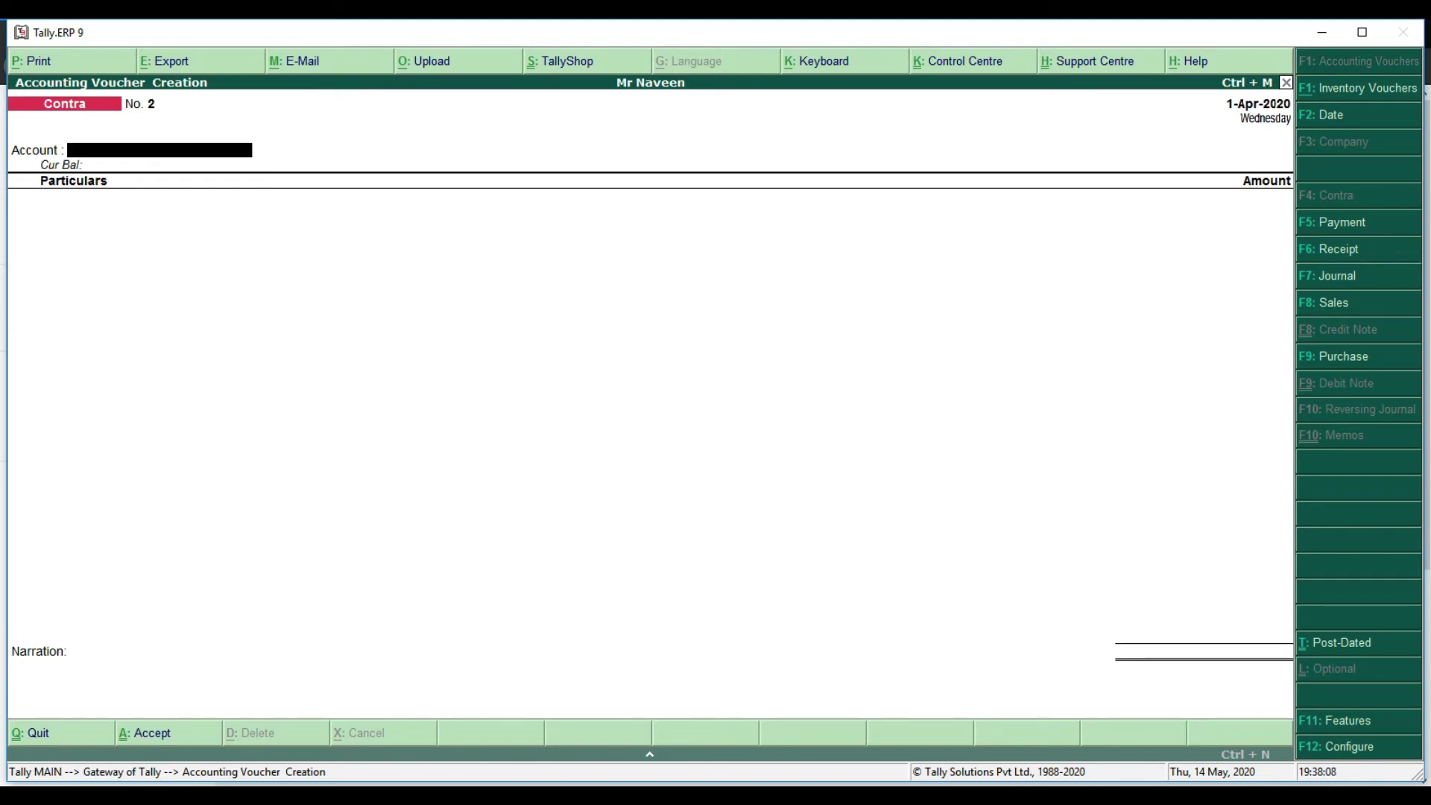
Start a Payment voucher with Cash as the paying account
key("F5")
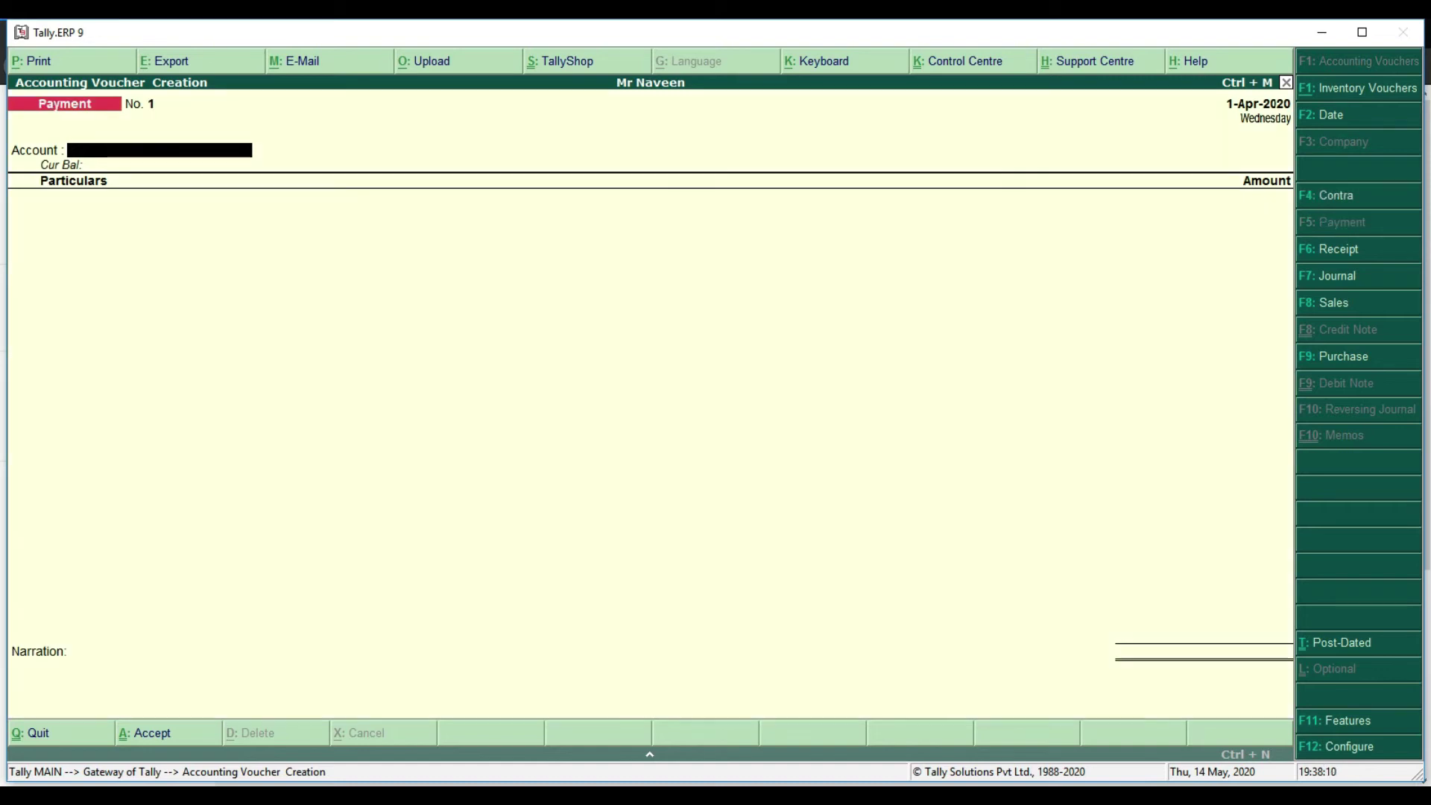
key("Return")
key("BackSpace")
key("Up")
key("Return")
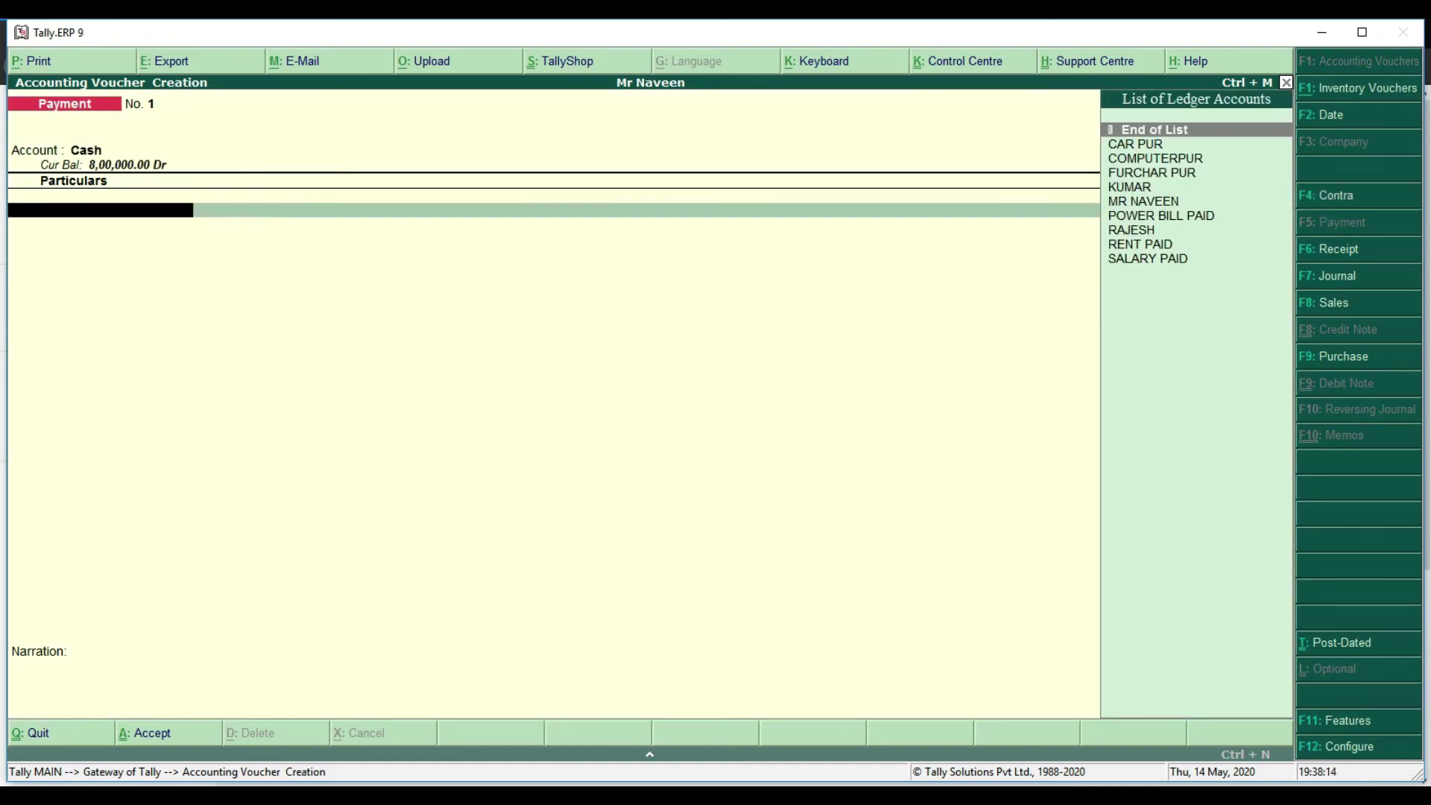
Enter 35000 against COMPUTERPUR in the cash payment and save the voucher without narration
key("Down")
key("Down")
key("Down")
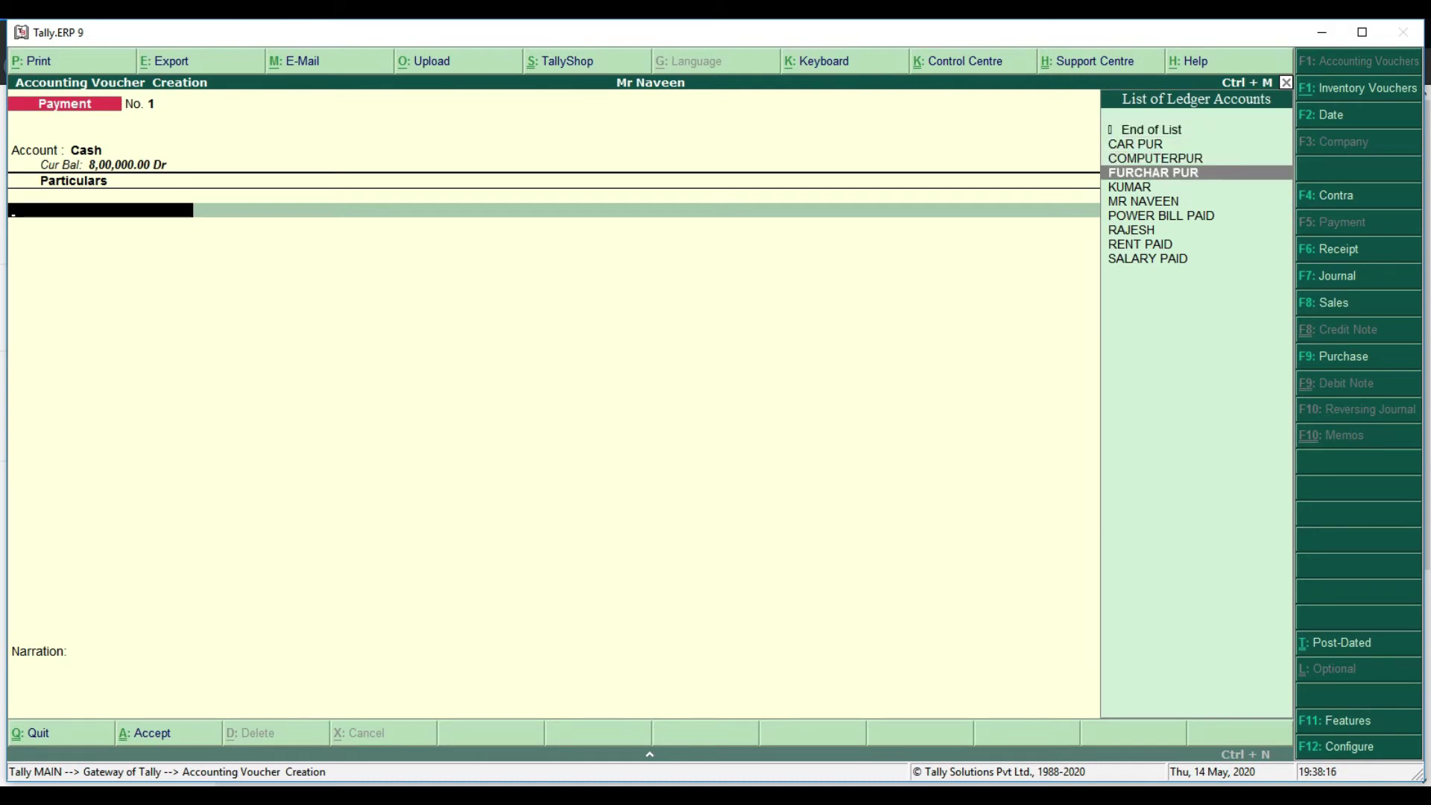
key("Up")
key("Return")
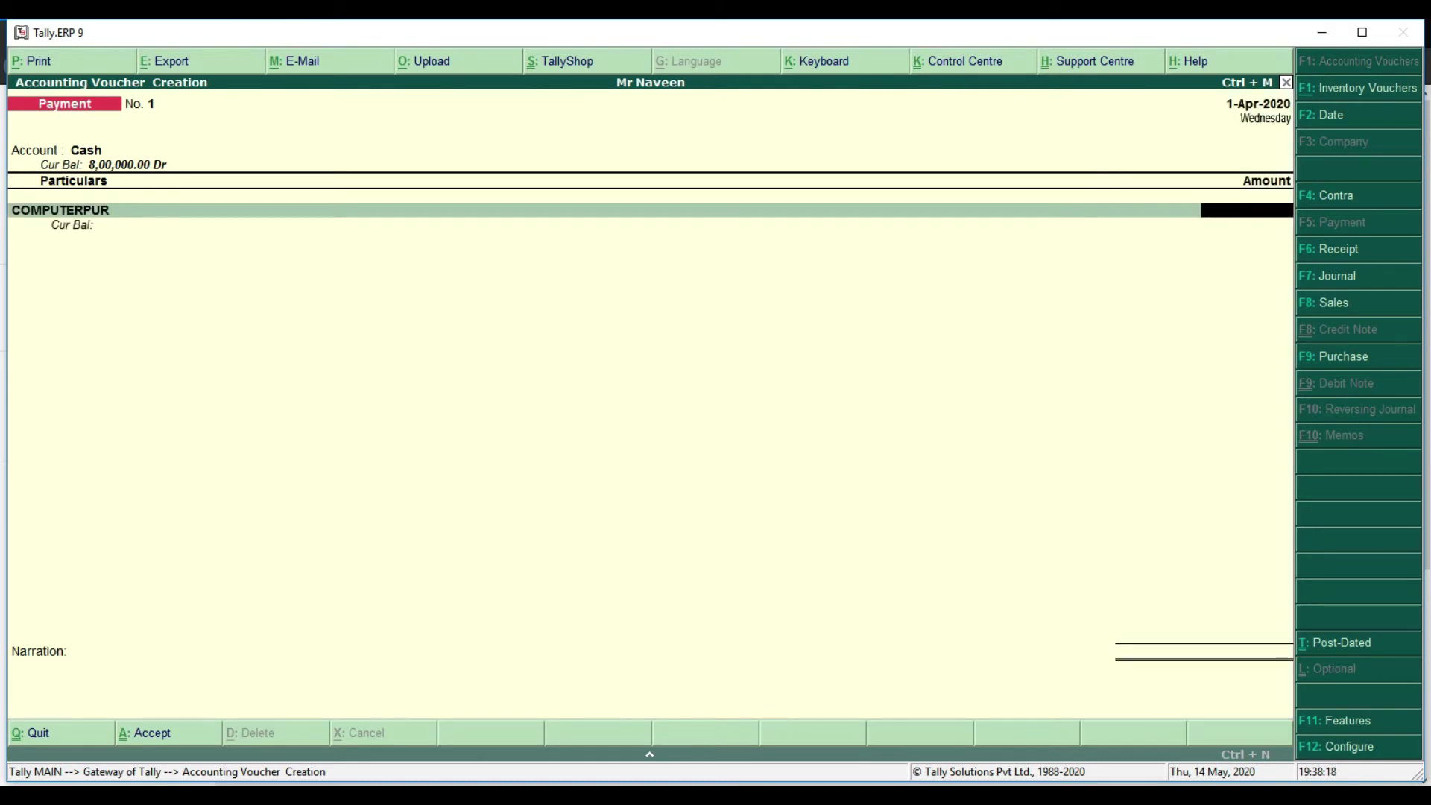
type("35000")
key("Return")
key("Return")
key("Return")
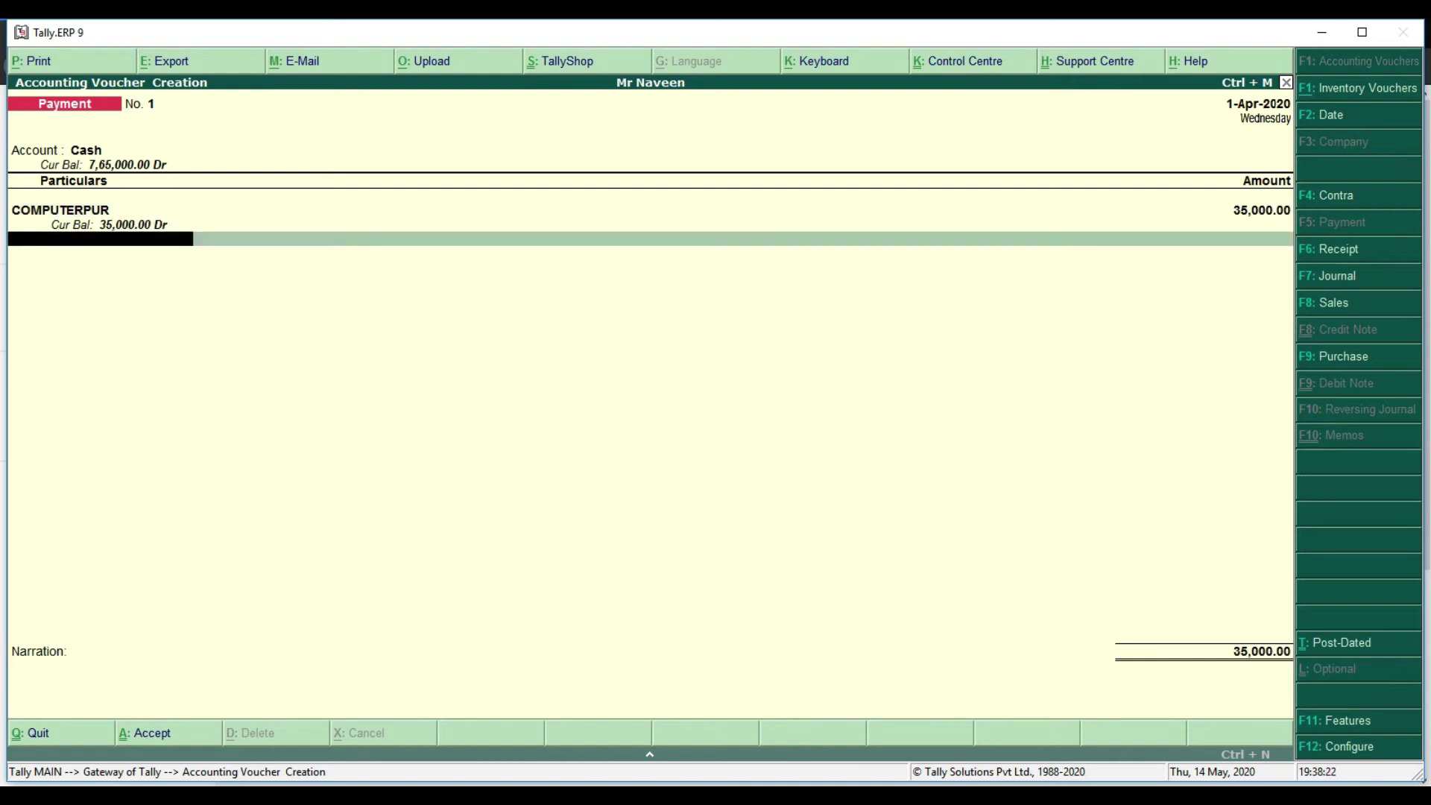
key("Return")
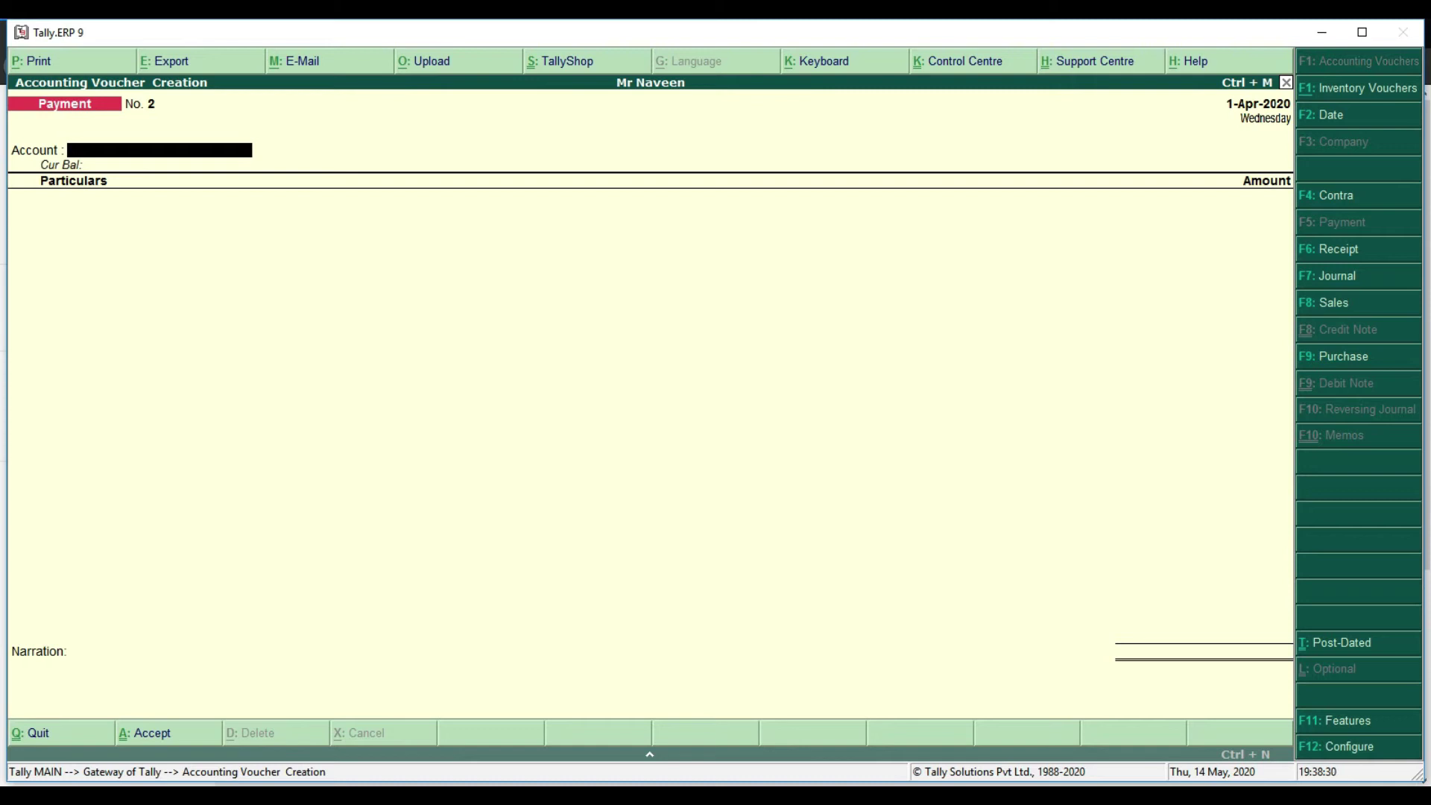
Record a payment of 20000 from Cash against FURCHAR PUR and save the voucher without narration
key("Return")
key("Return")
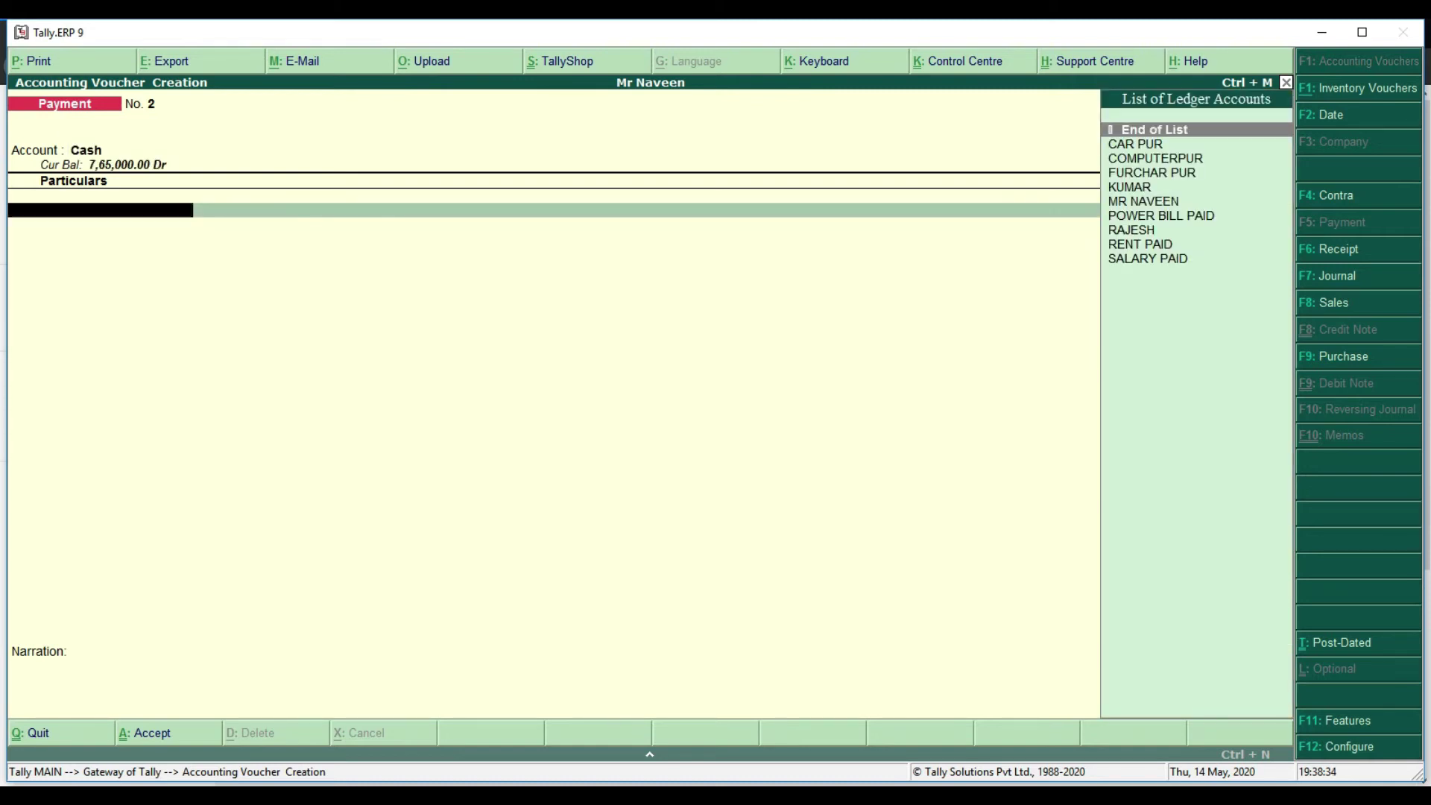
key("Down")
key("Down")
key("Down")
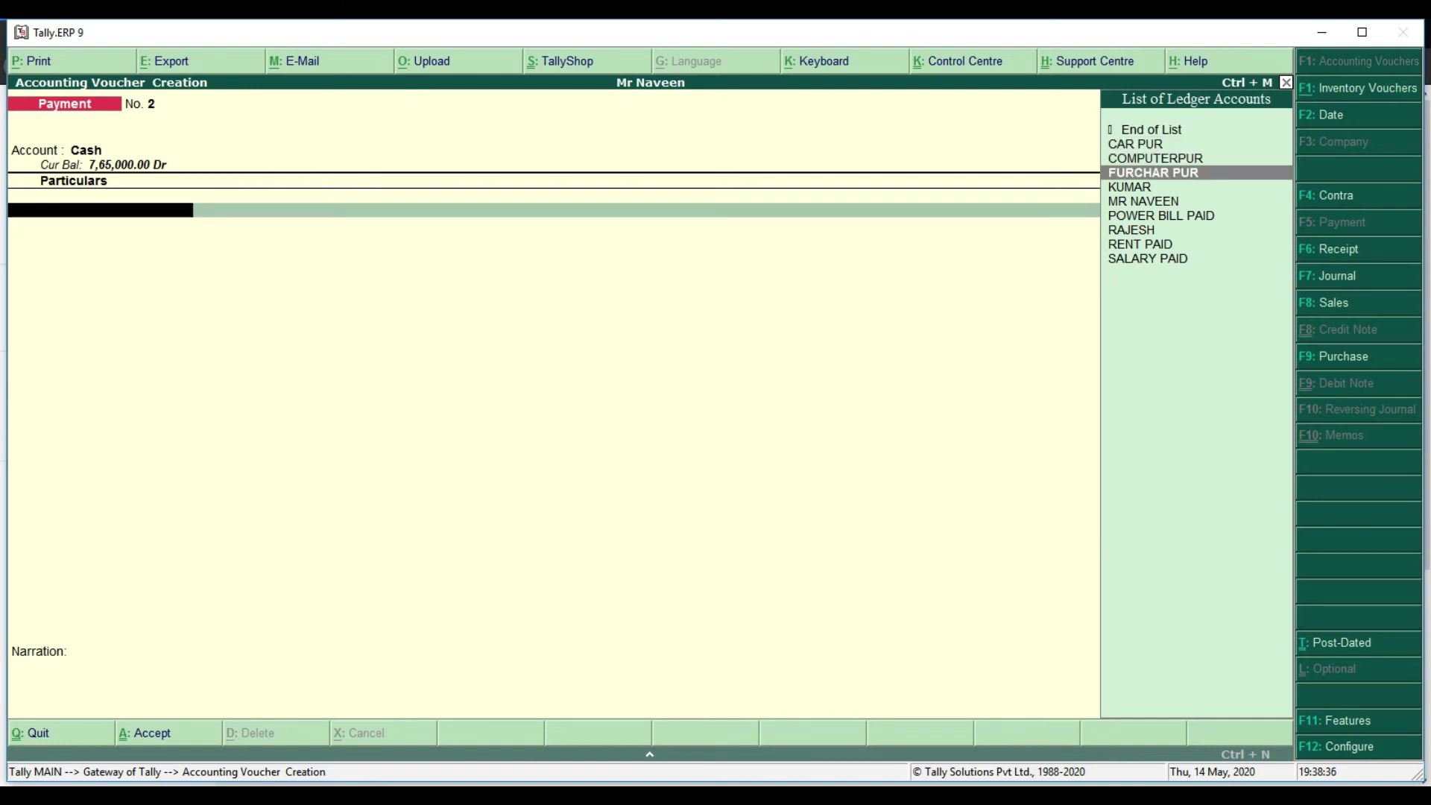
key("Return")
type("20,000")
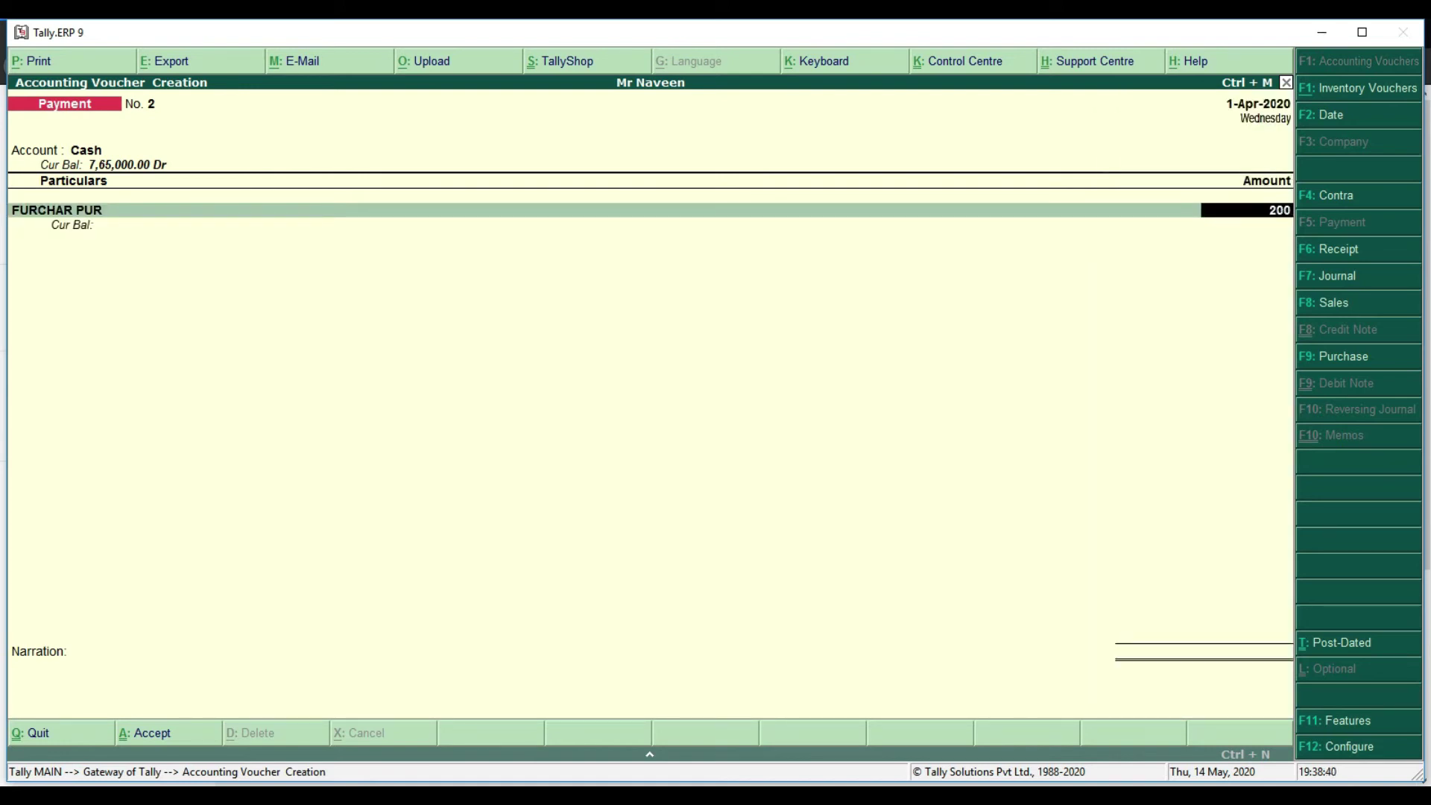
key("Return")
key("Return")
key("Return")
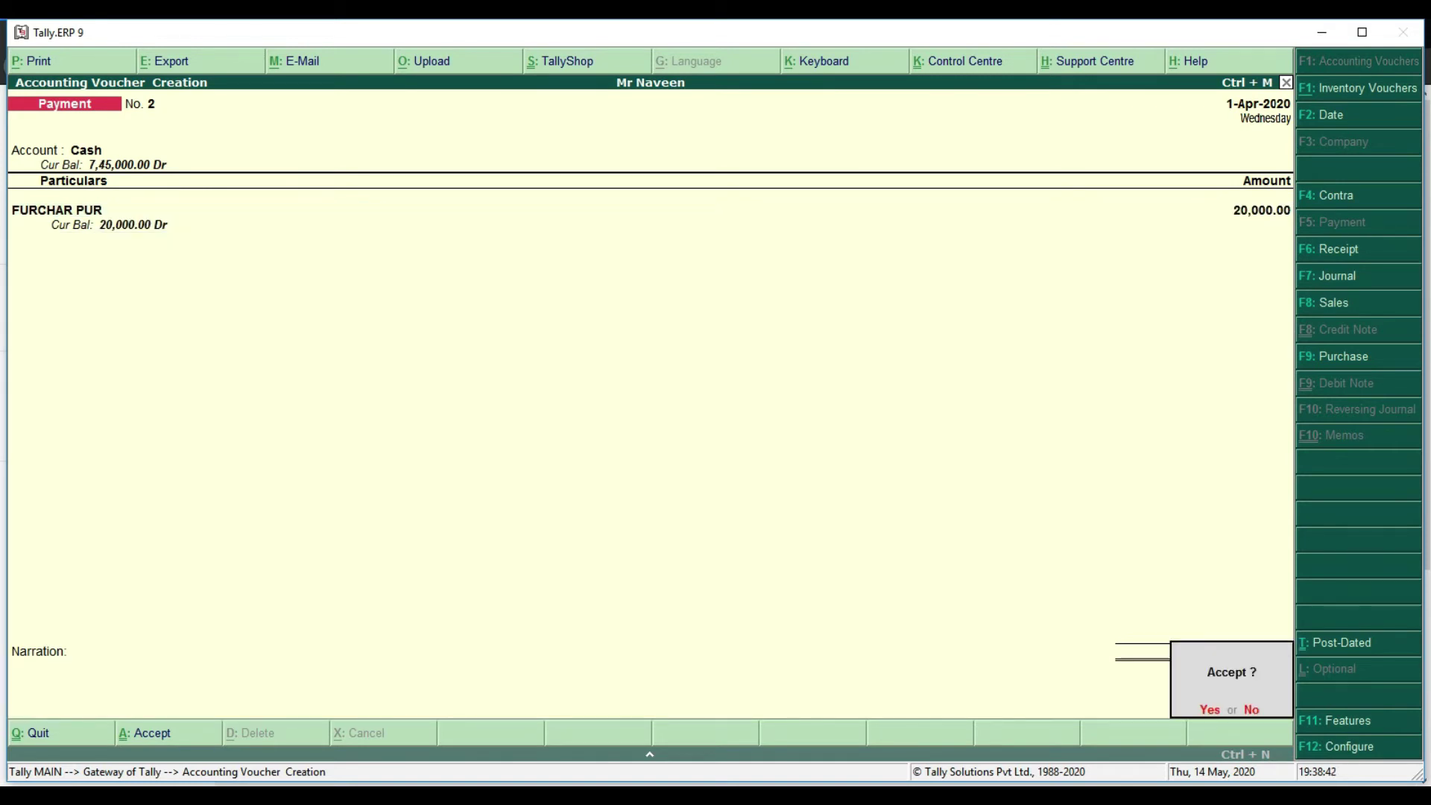
key("Return")
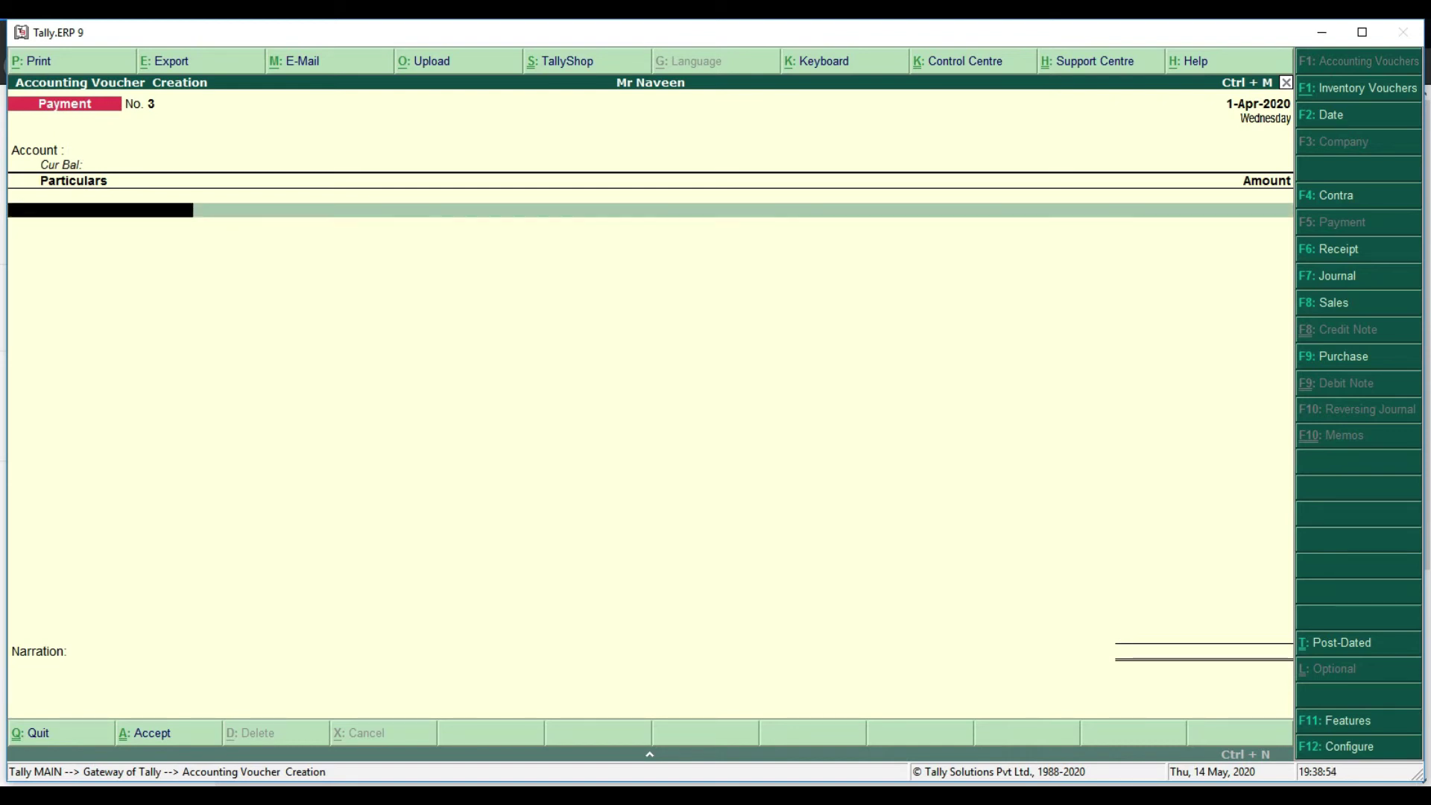
Fill in a Payment voucher from SBI to the supplier's ledger for 15000
key("Down")
key("Return")
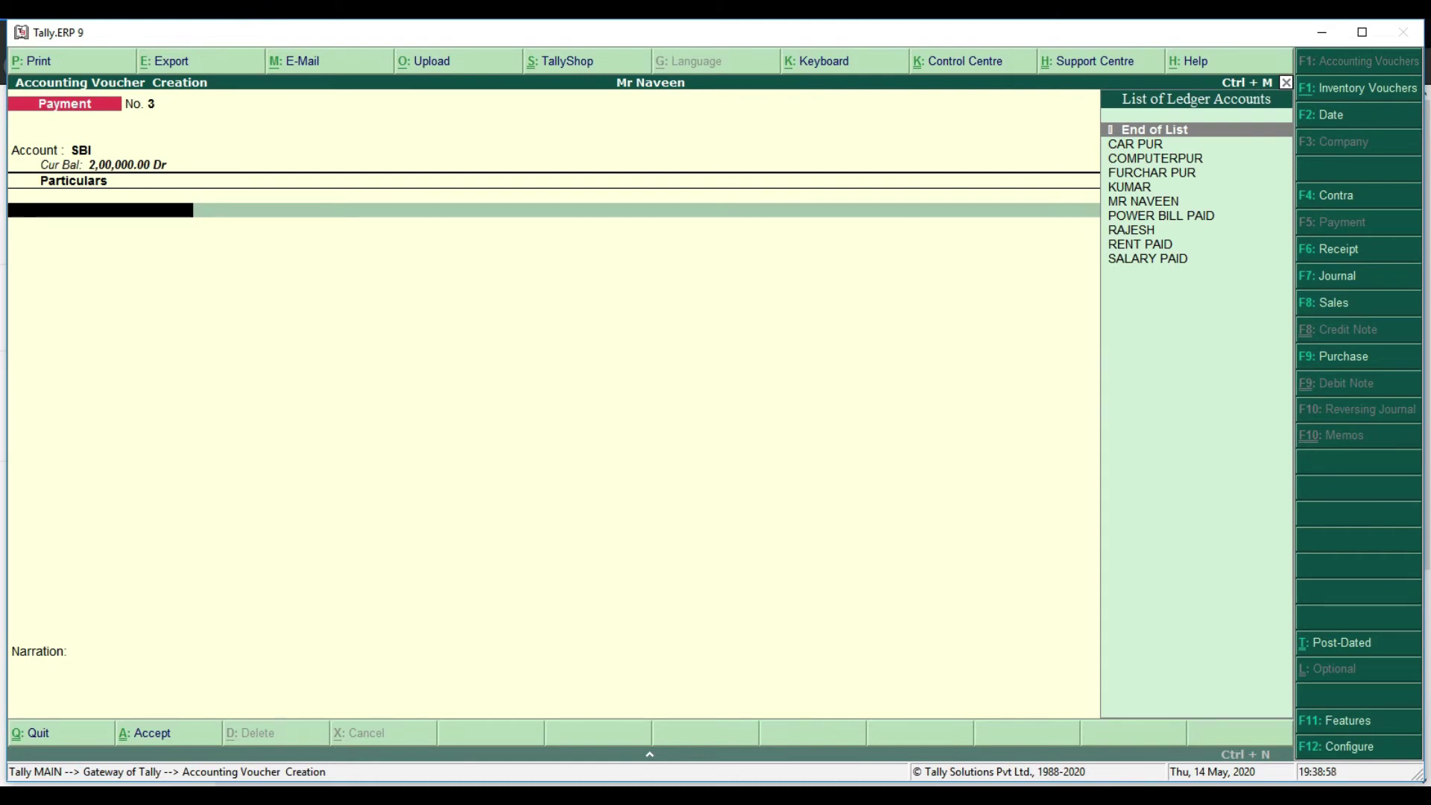
type("K")
key("Return")
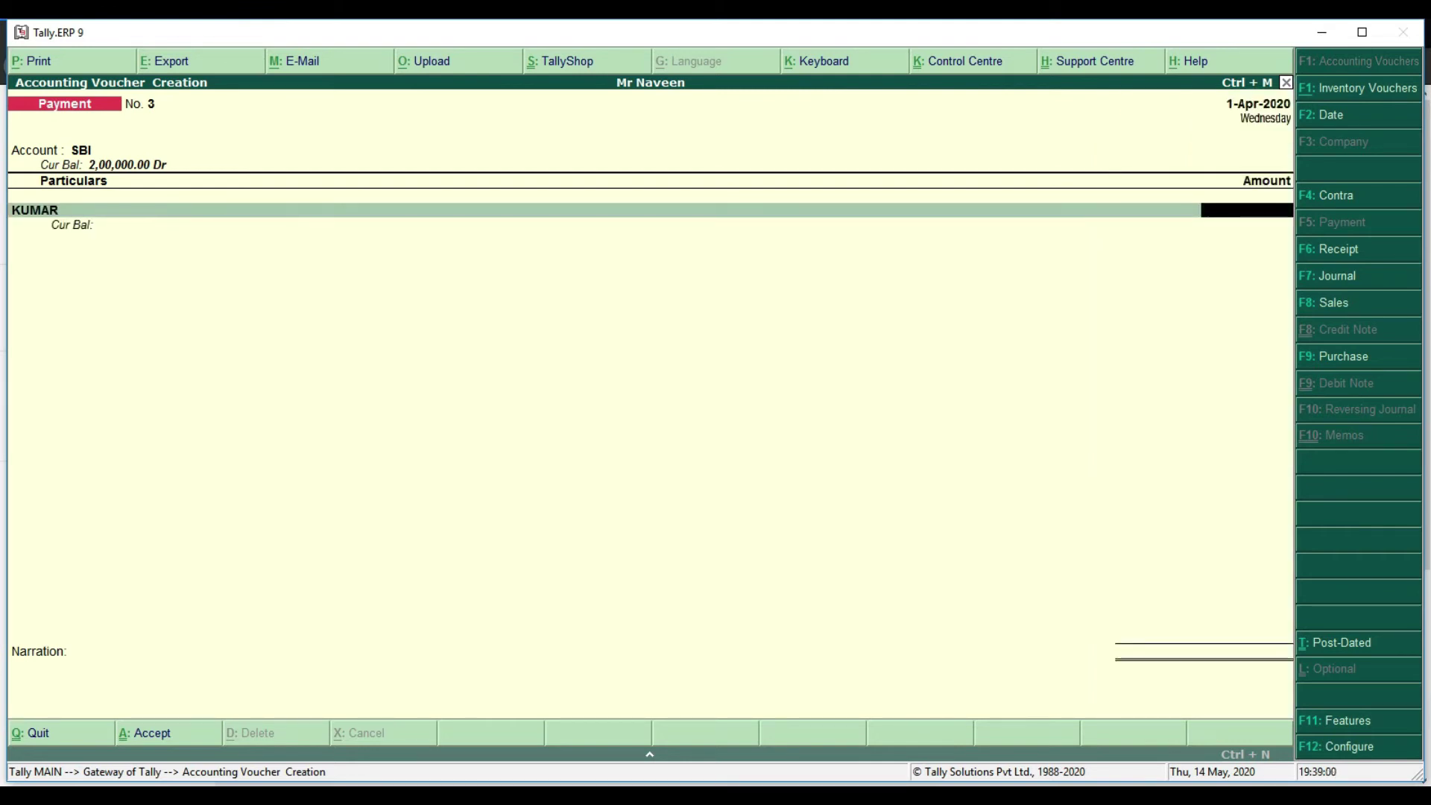
type("150000")
key("BackSpace")
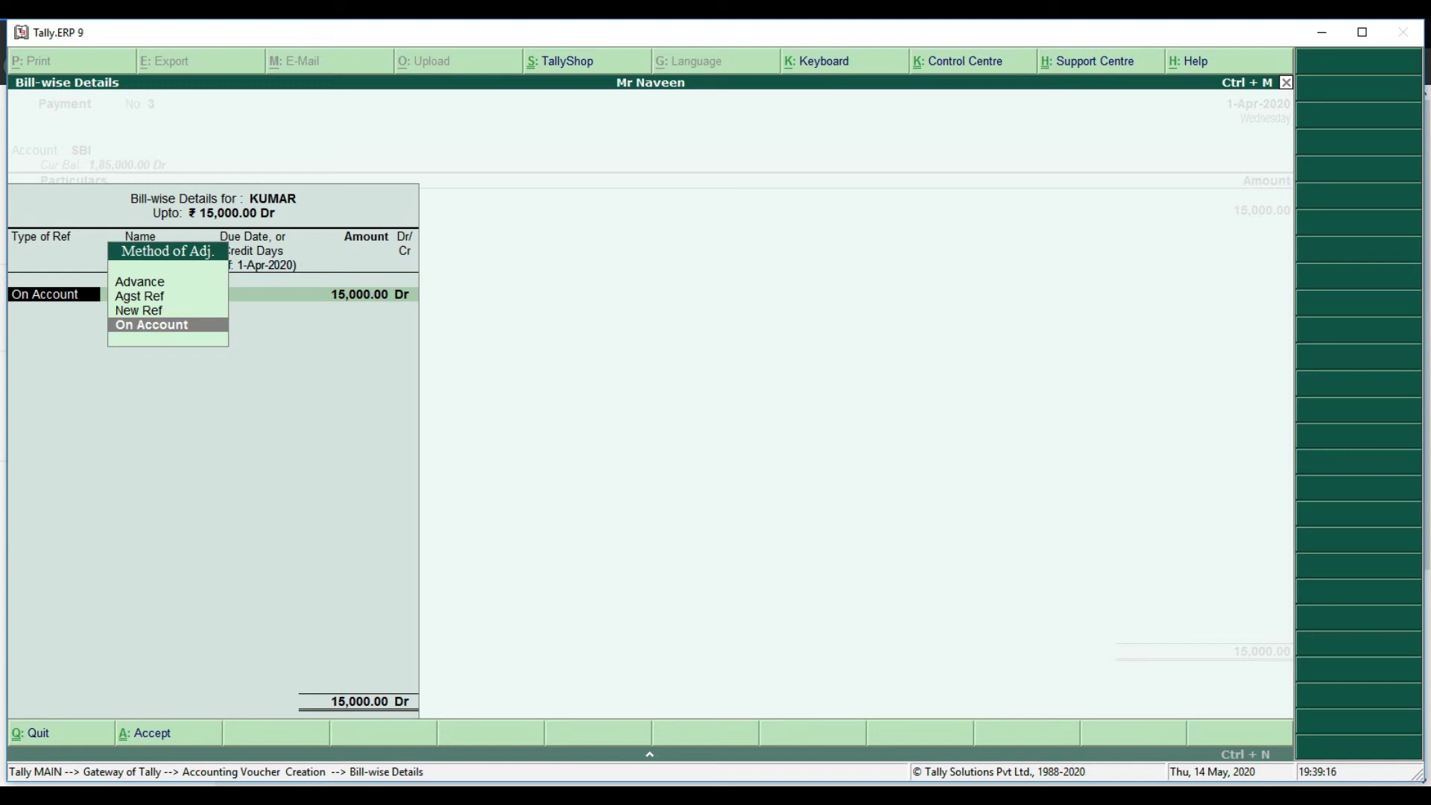
Allocate the supplier payment On Account and keep its SBI bank allocation as a Cheque dated 1-Apr-2020
key("Return")
key("Return")
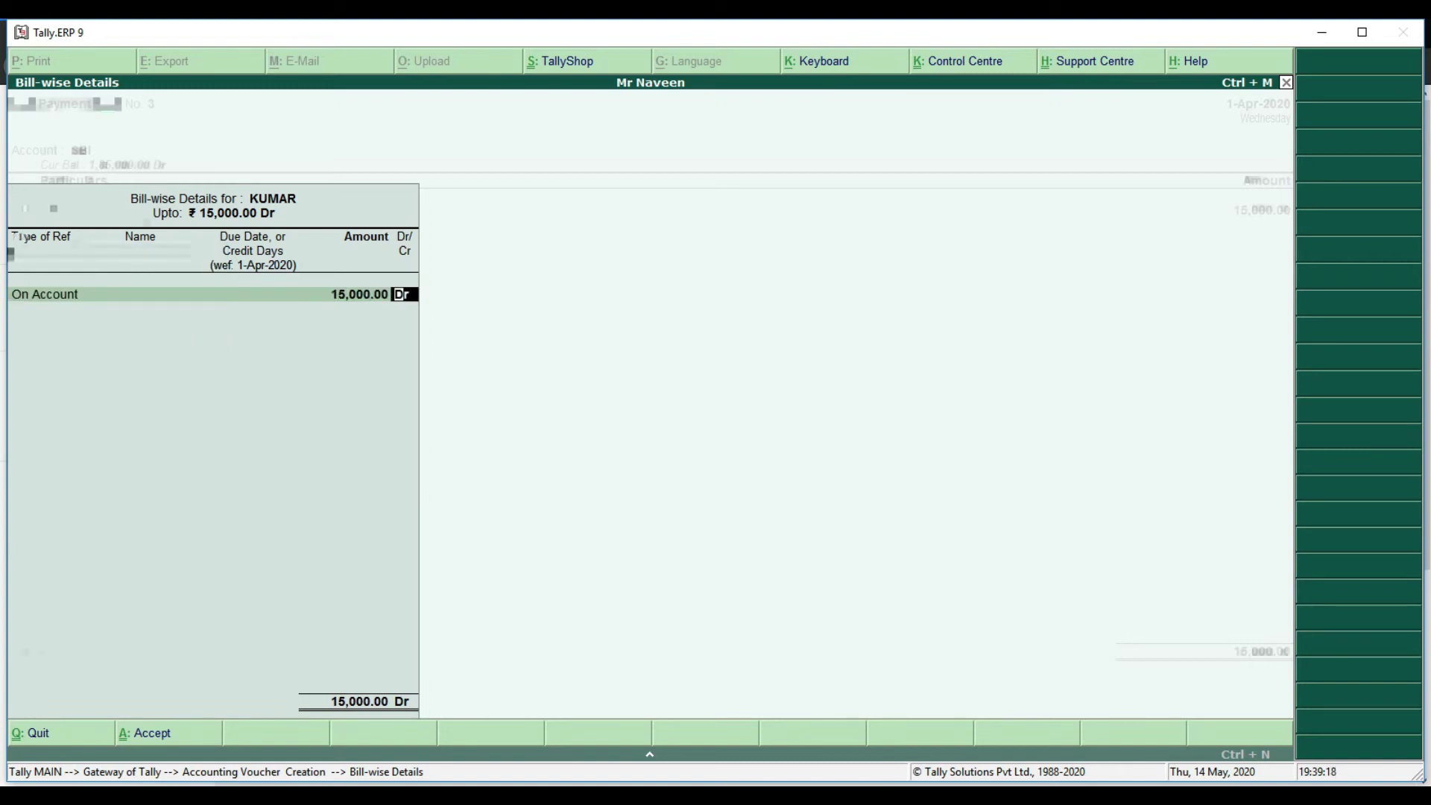
key("Return")
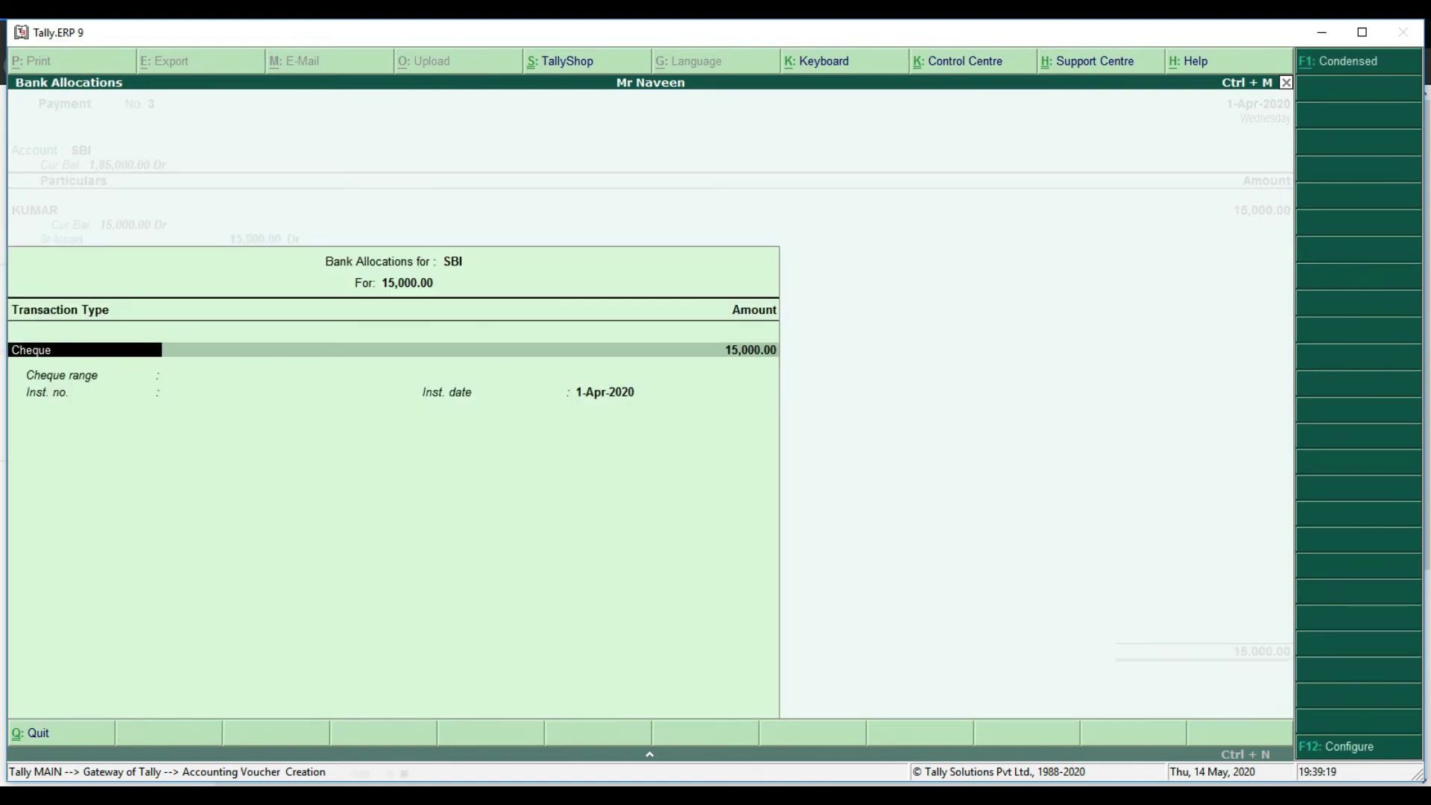
key("Return")
key("Return")
key("Return")
key("Return")
key("Return")
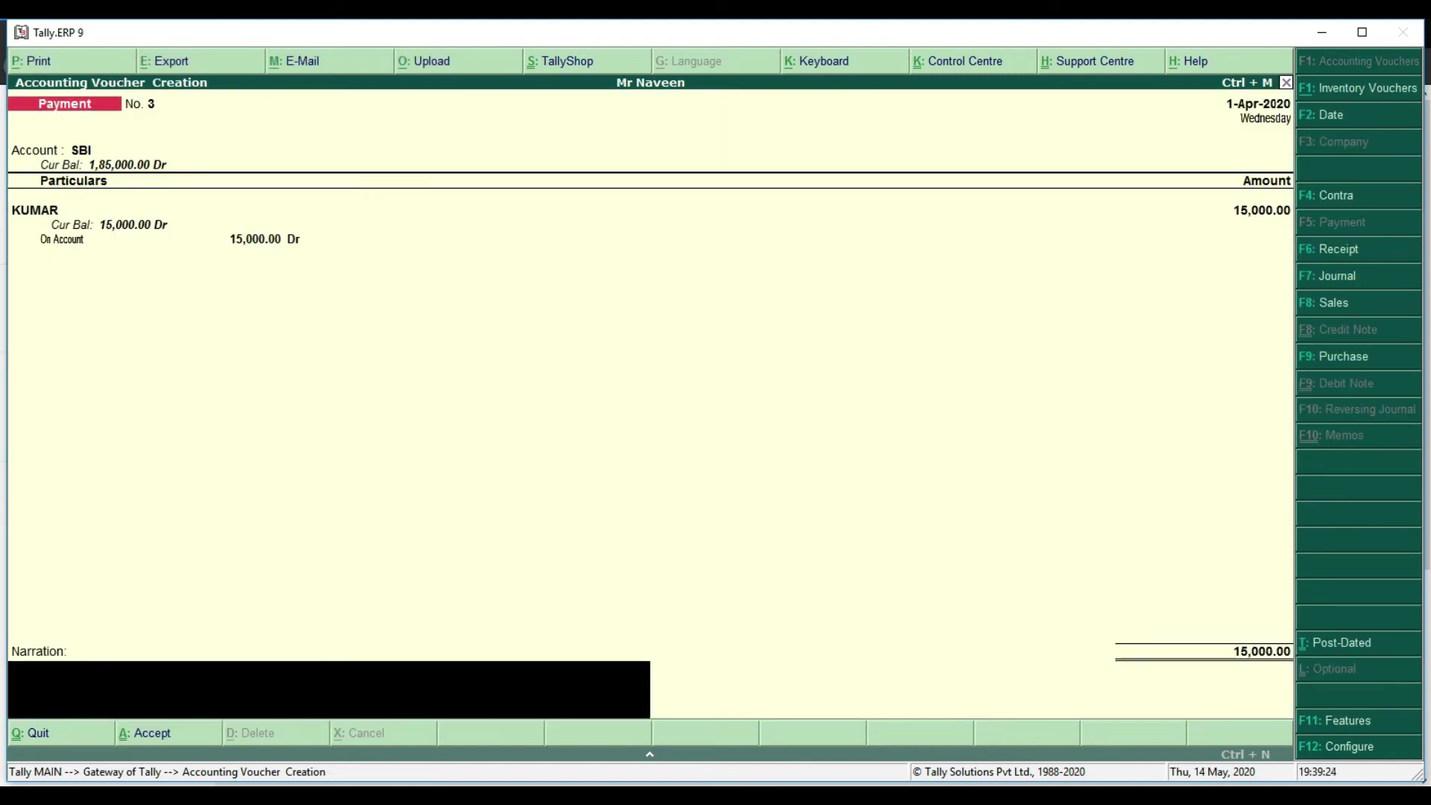
Enter the six-digit reference number as the payment's narration and save the voucher
type("14")
type("07")
type("20")
key("Return")
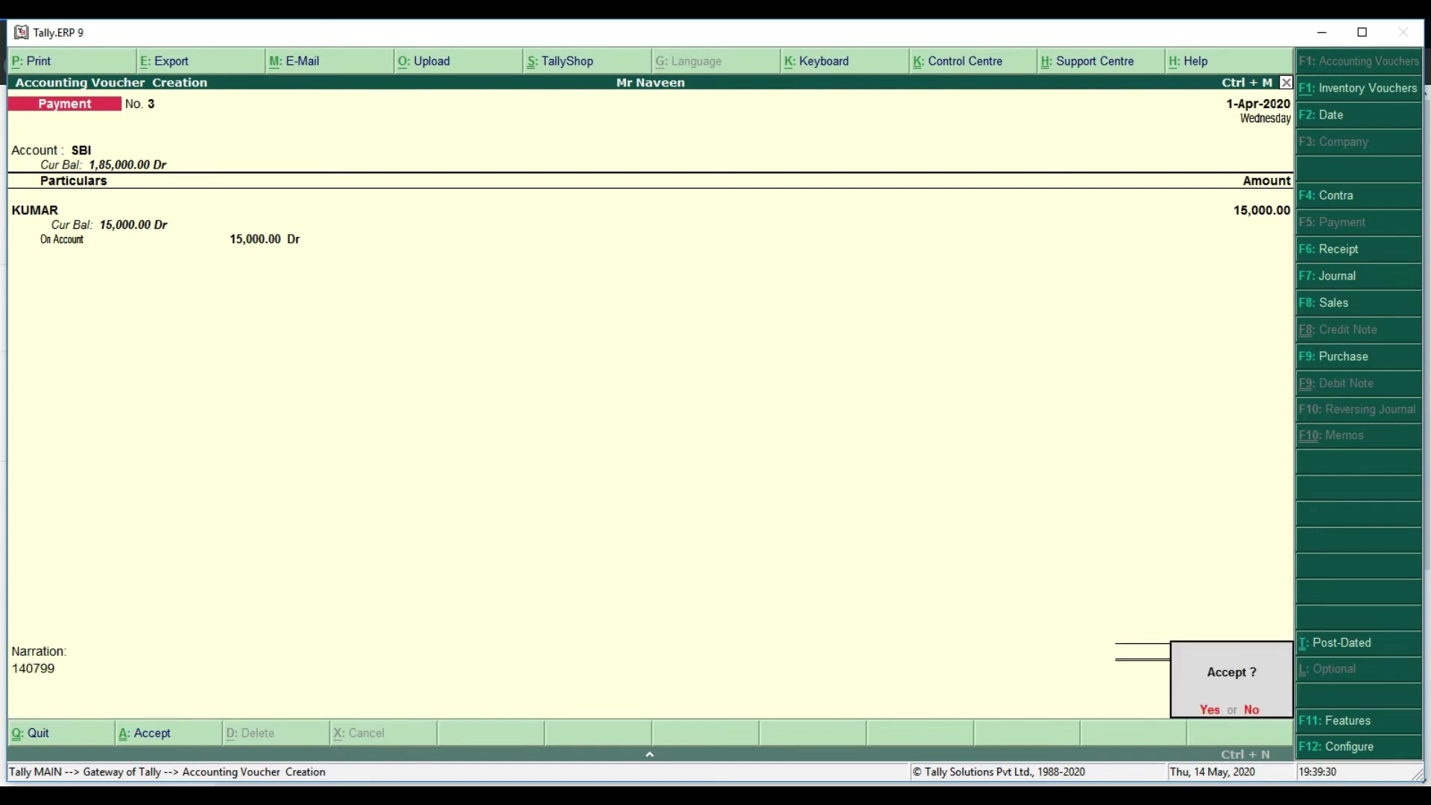
key("Return")
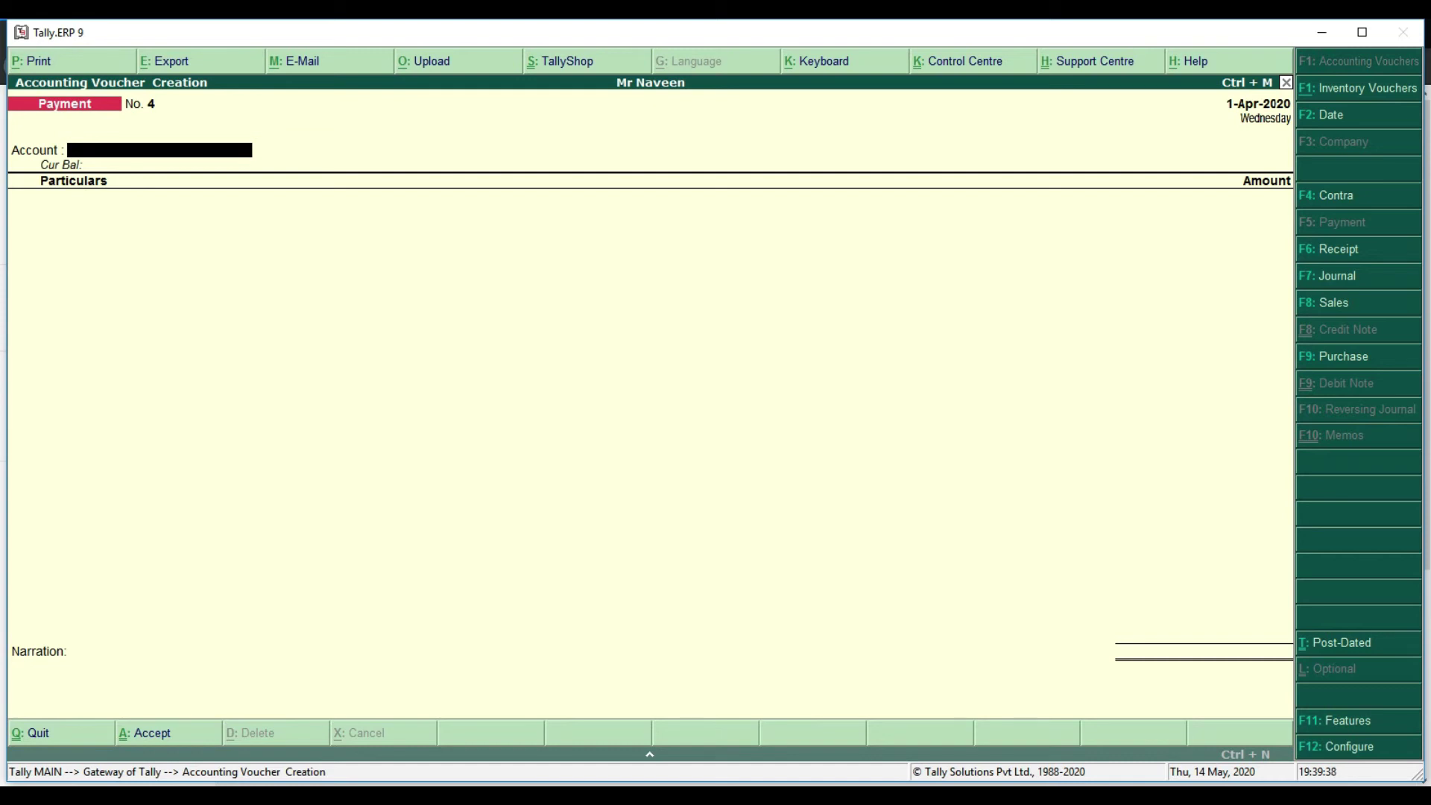
Fill in a Receipt voucher into SBI from the customer's ledger for 14500 and allocate it On Account
key("F6")
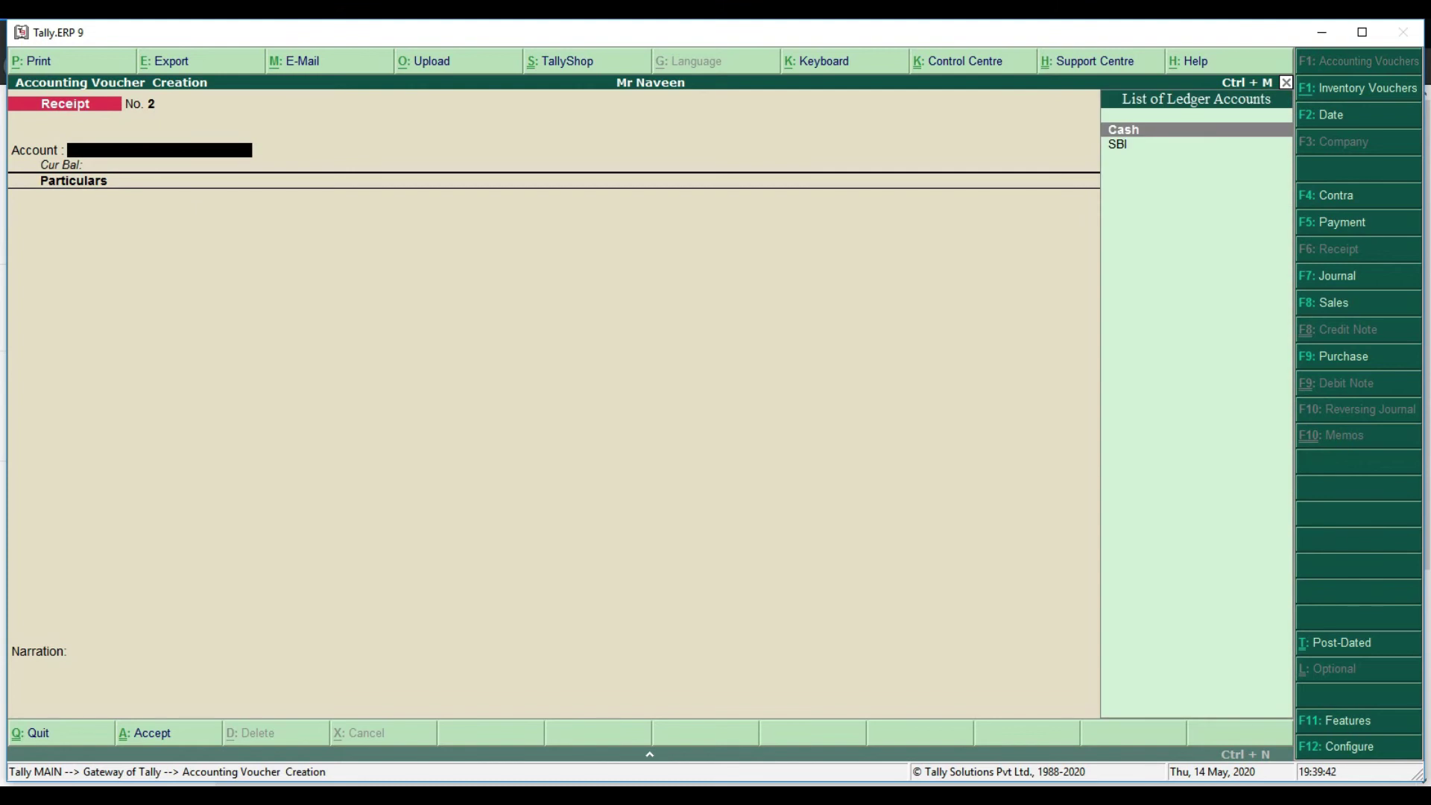
key("Return")
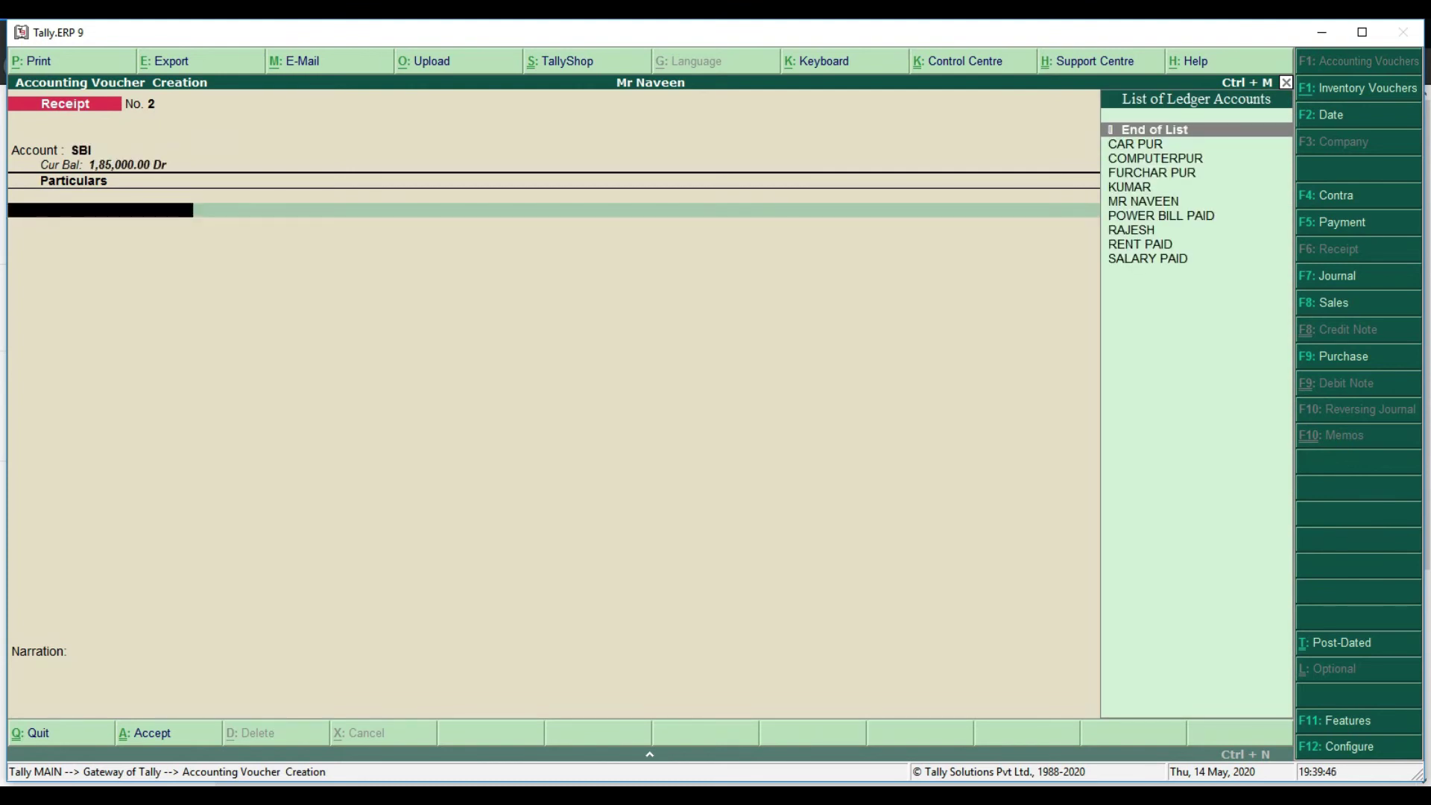
type("R")
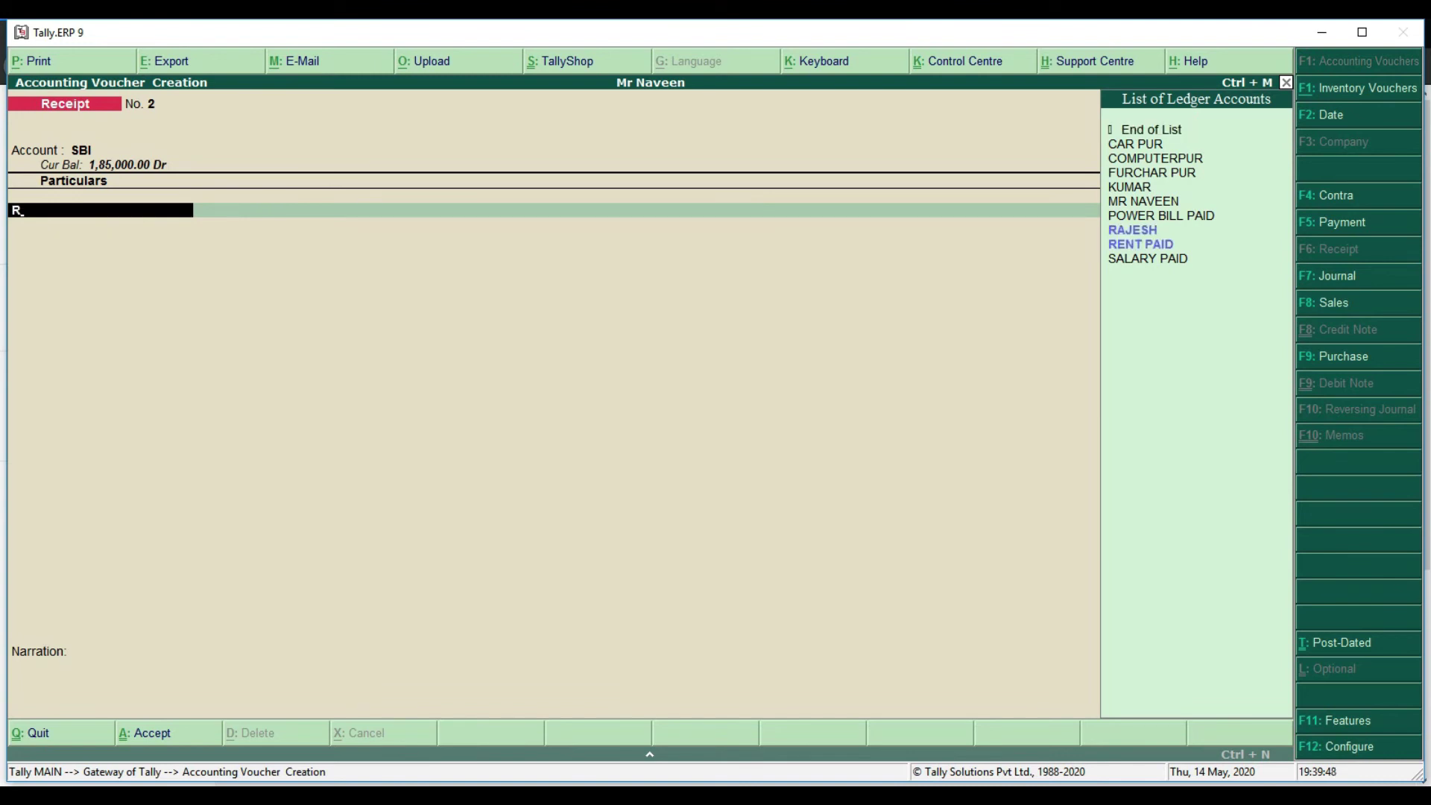
key("Return")
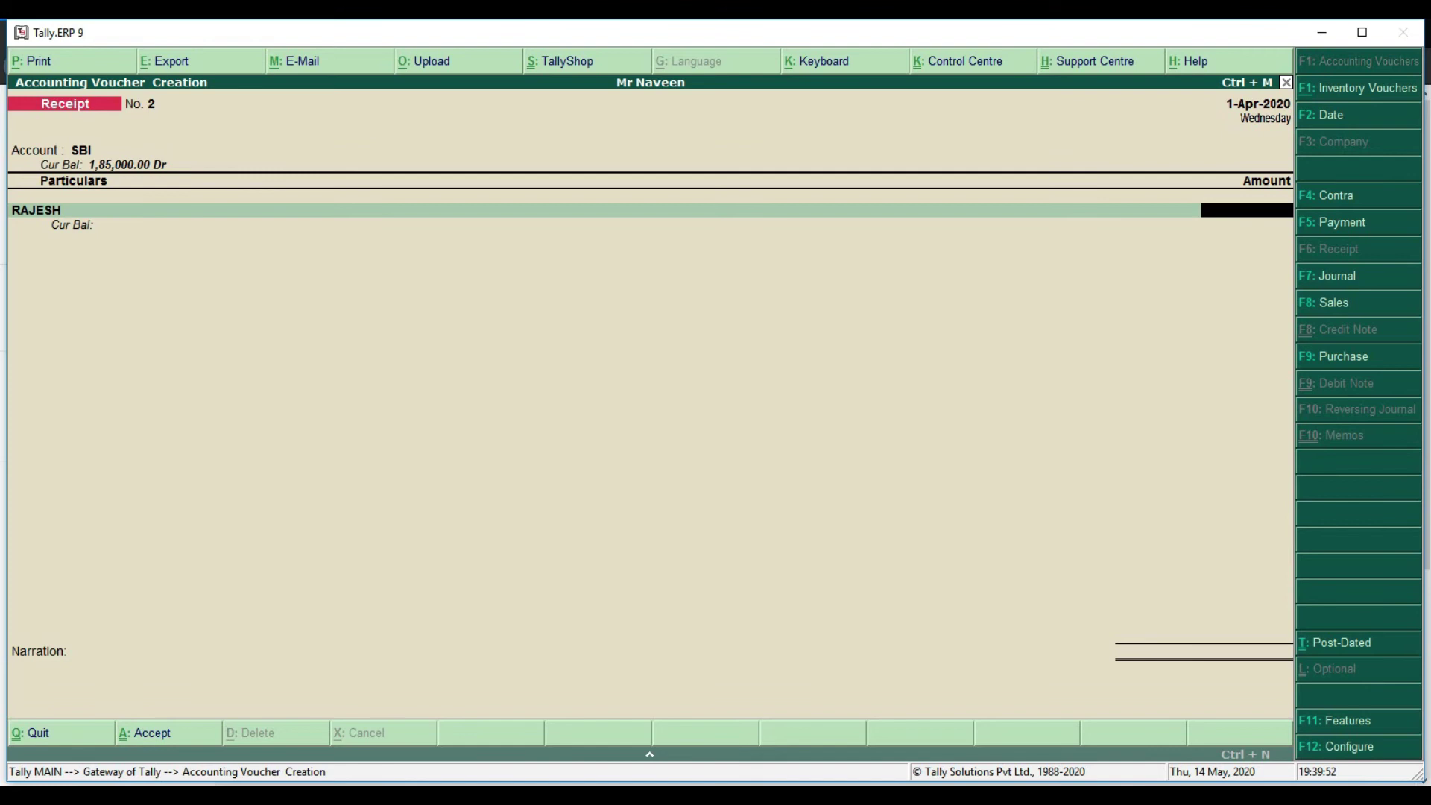
type("14500")
key("Return")
key("Return")
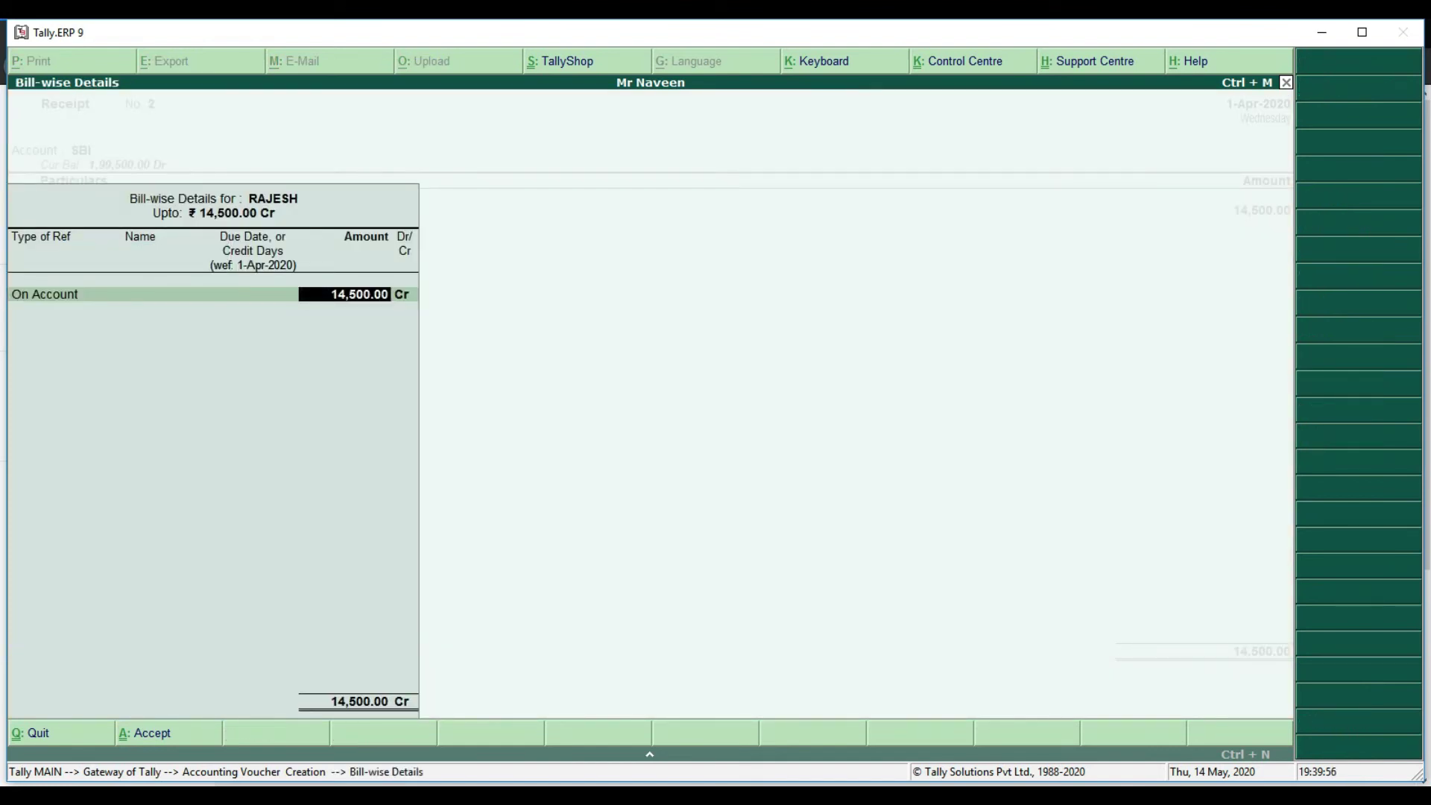
key("Return")
key("Return")
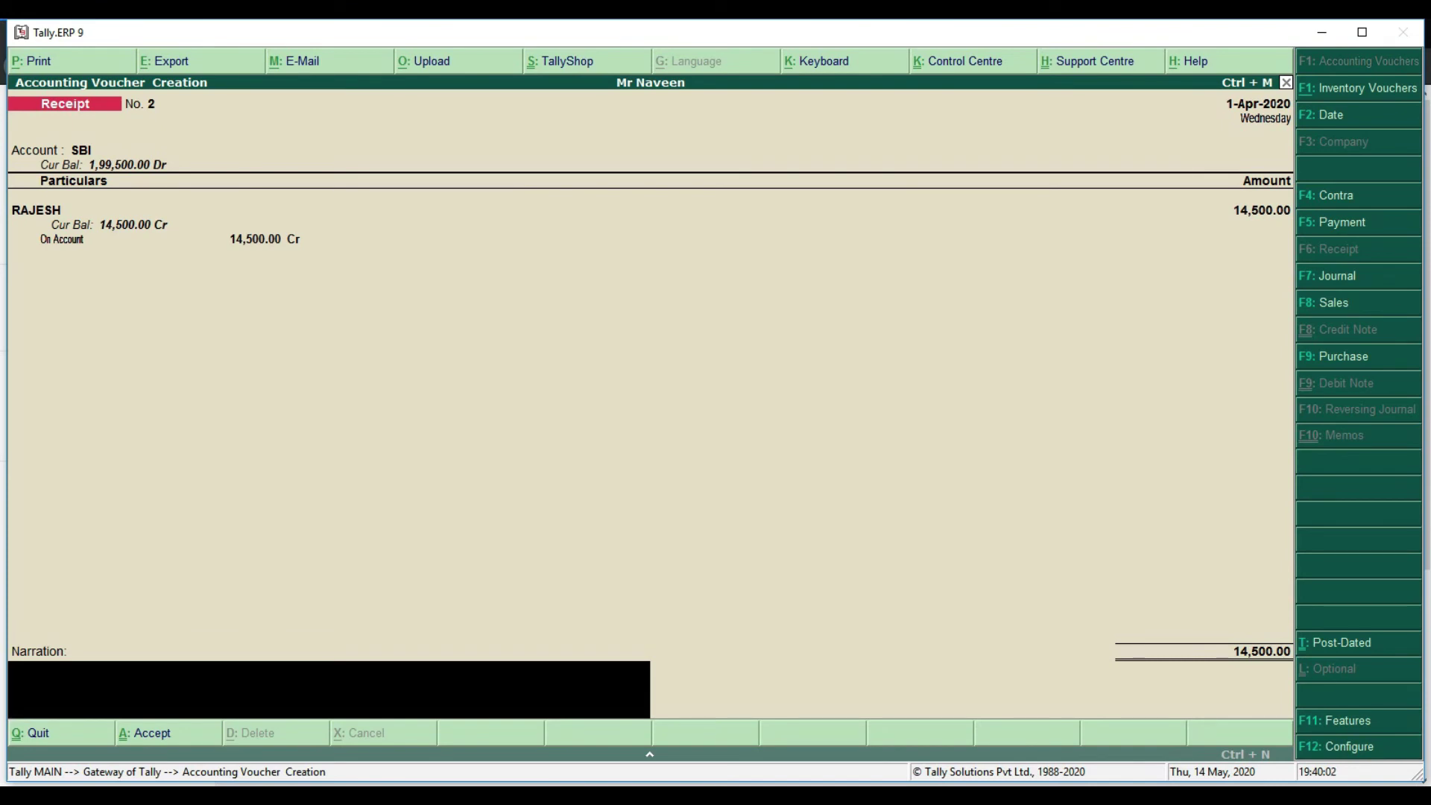
Enter the six-digit reference number as the receipt's narration and save the voucher
type("70655")
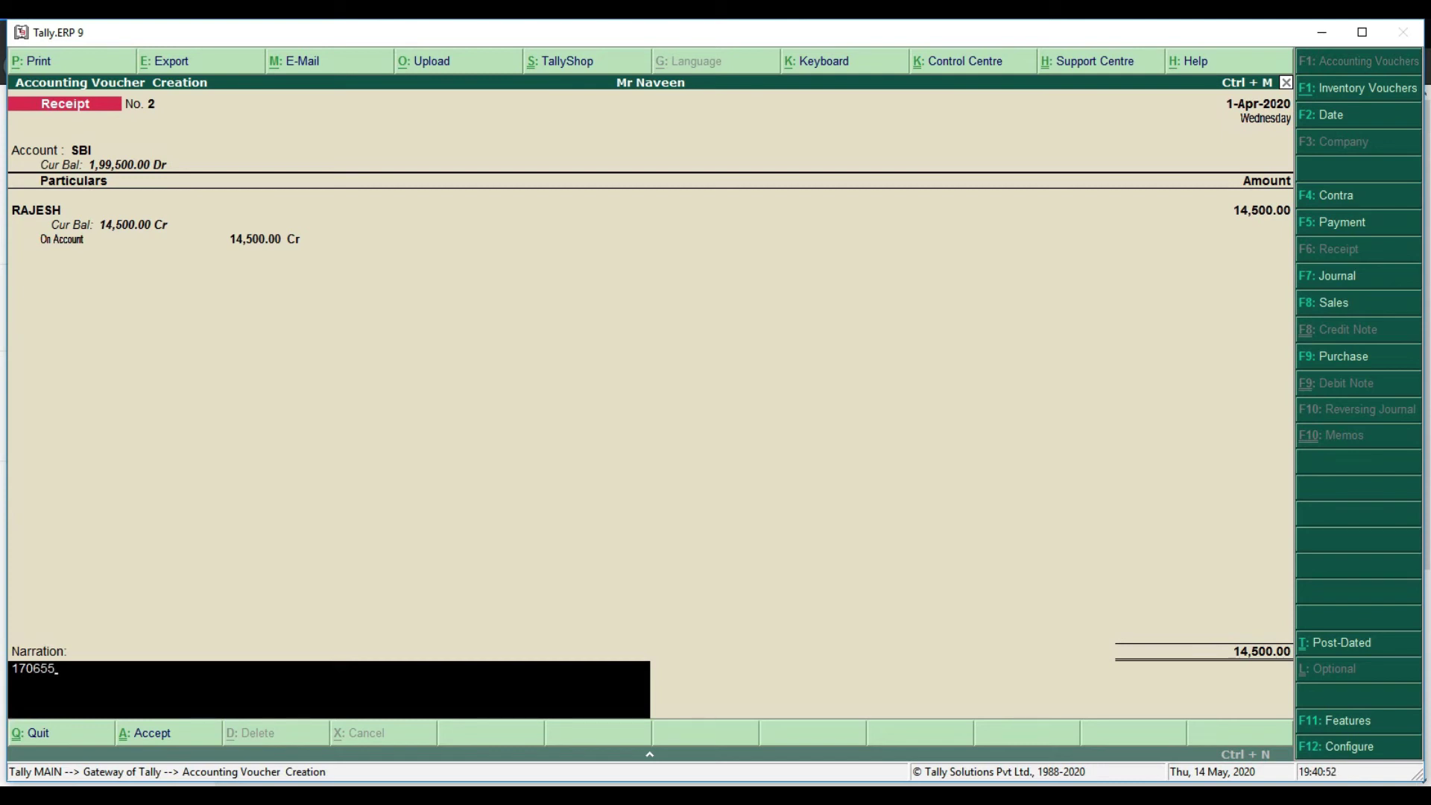
key("Return")
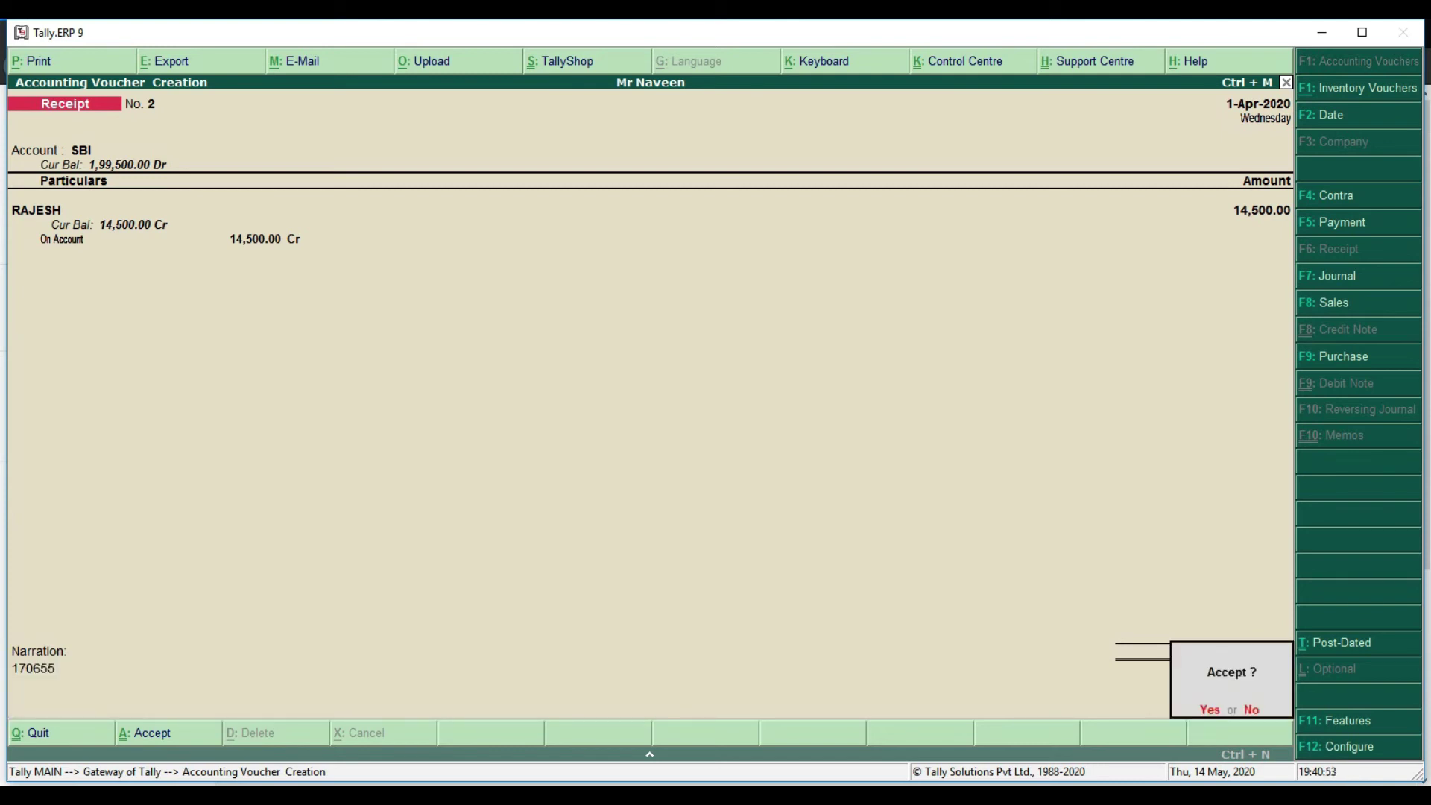
left_click(69, 151)
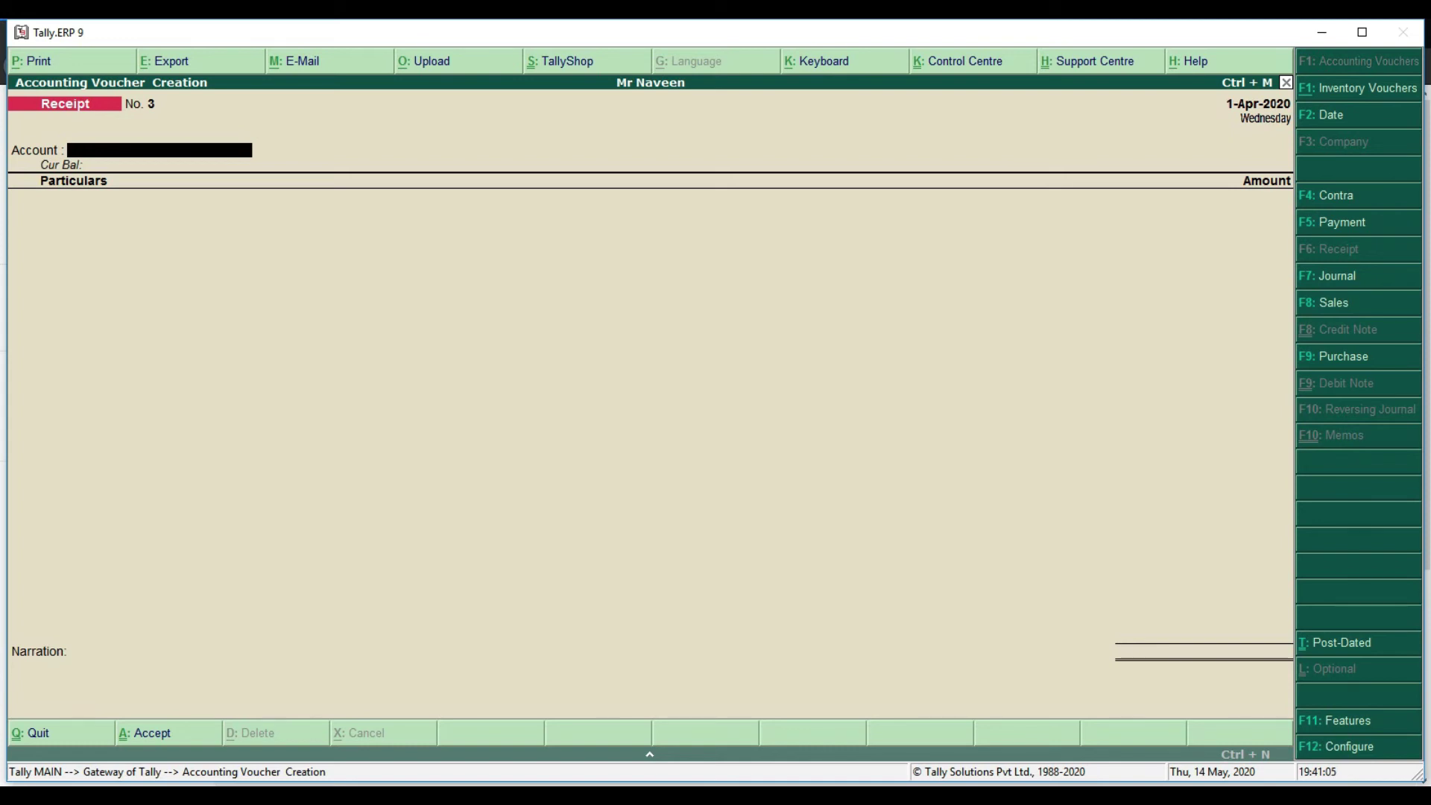
Fill in a Payment voucher from SBI against POWER BILL PAID for 1500
key("F5")
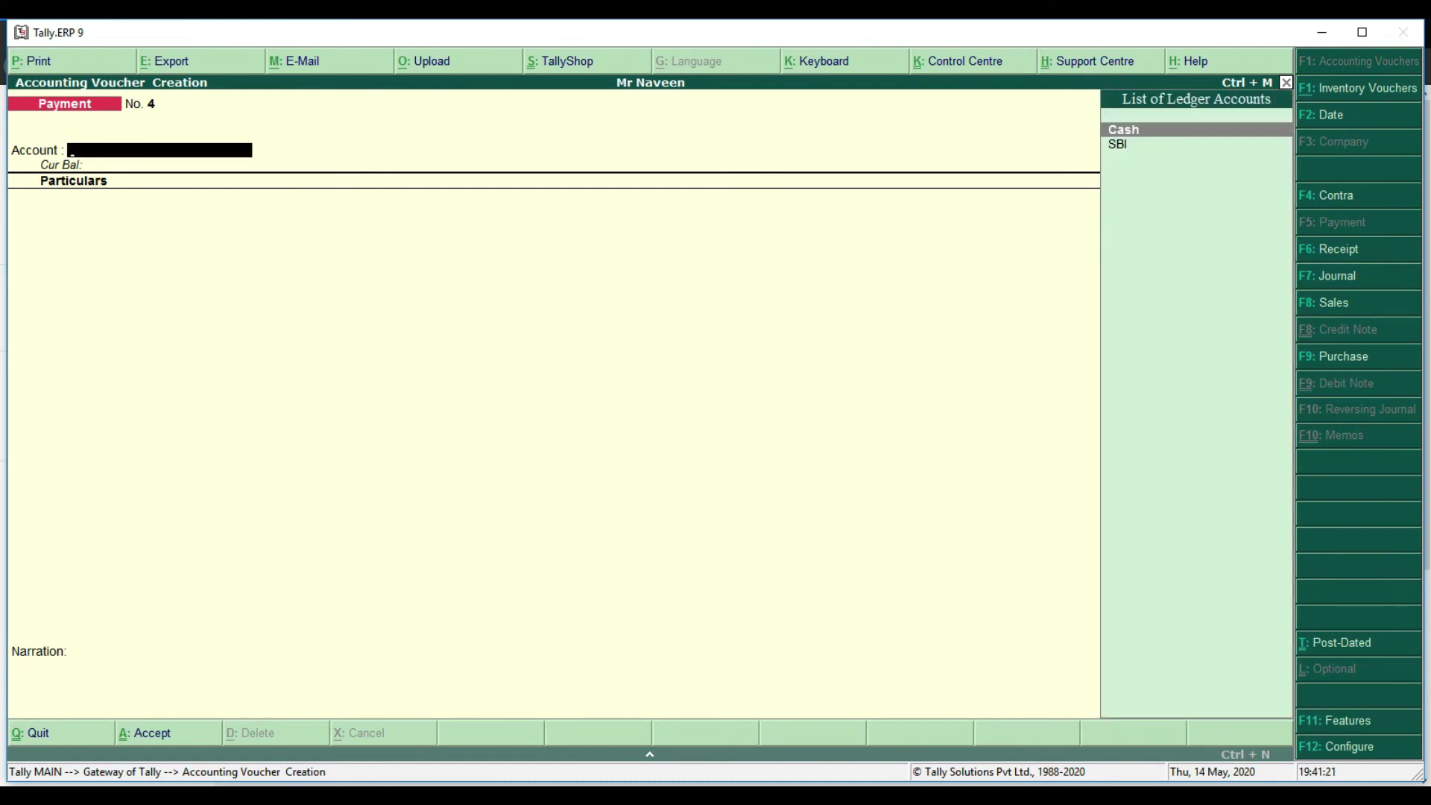
key("Down")
key("Return")
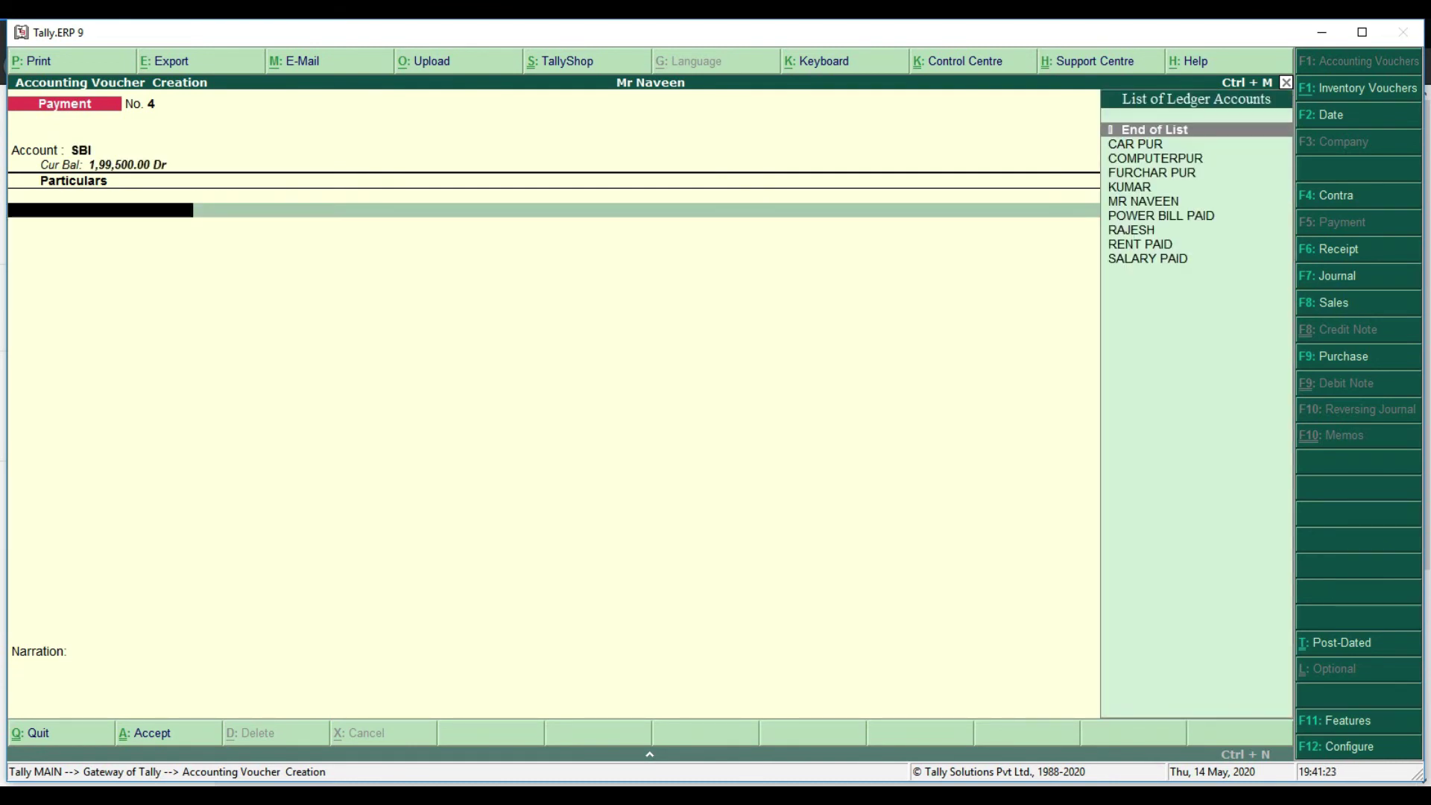
type("p")
key("Return")
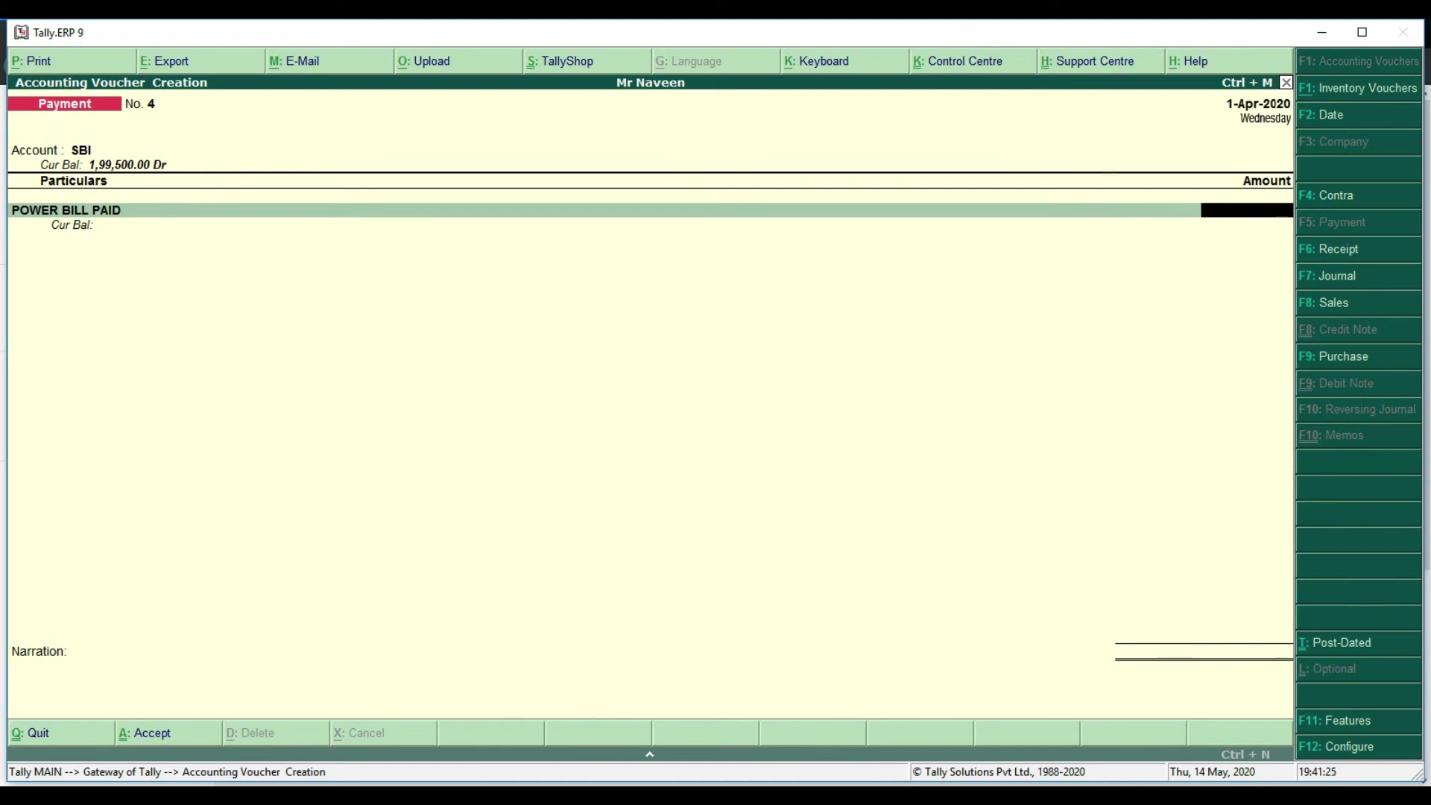
type("1500")
key("Return")
Keep the power bill payment's default bank details and save the voucher without narration
key("Return")
key("Return")
key("Return")
key("Return")
key("Return")
key("Return")
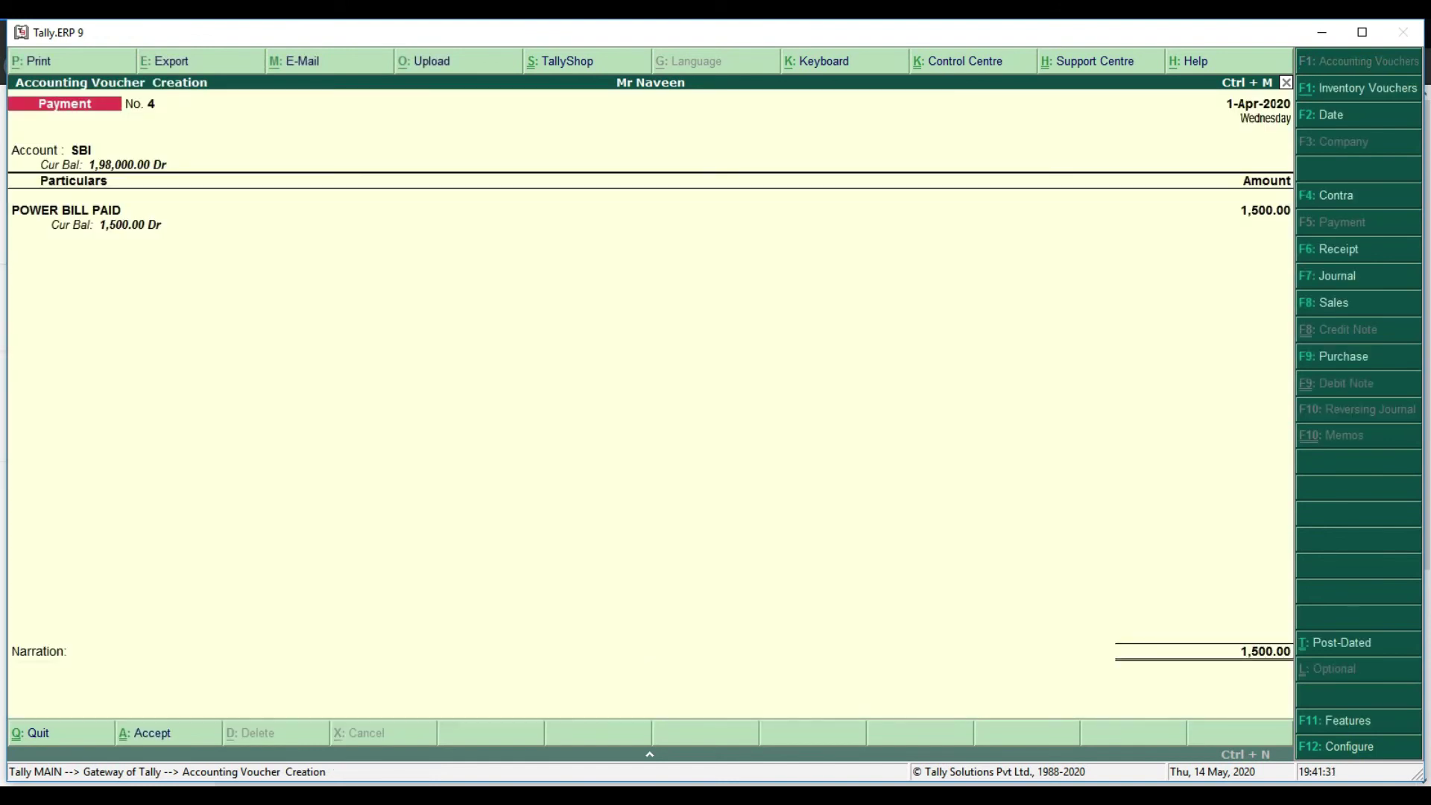
key("Return")
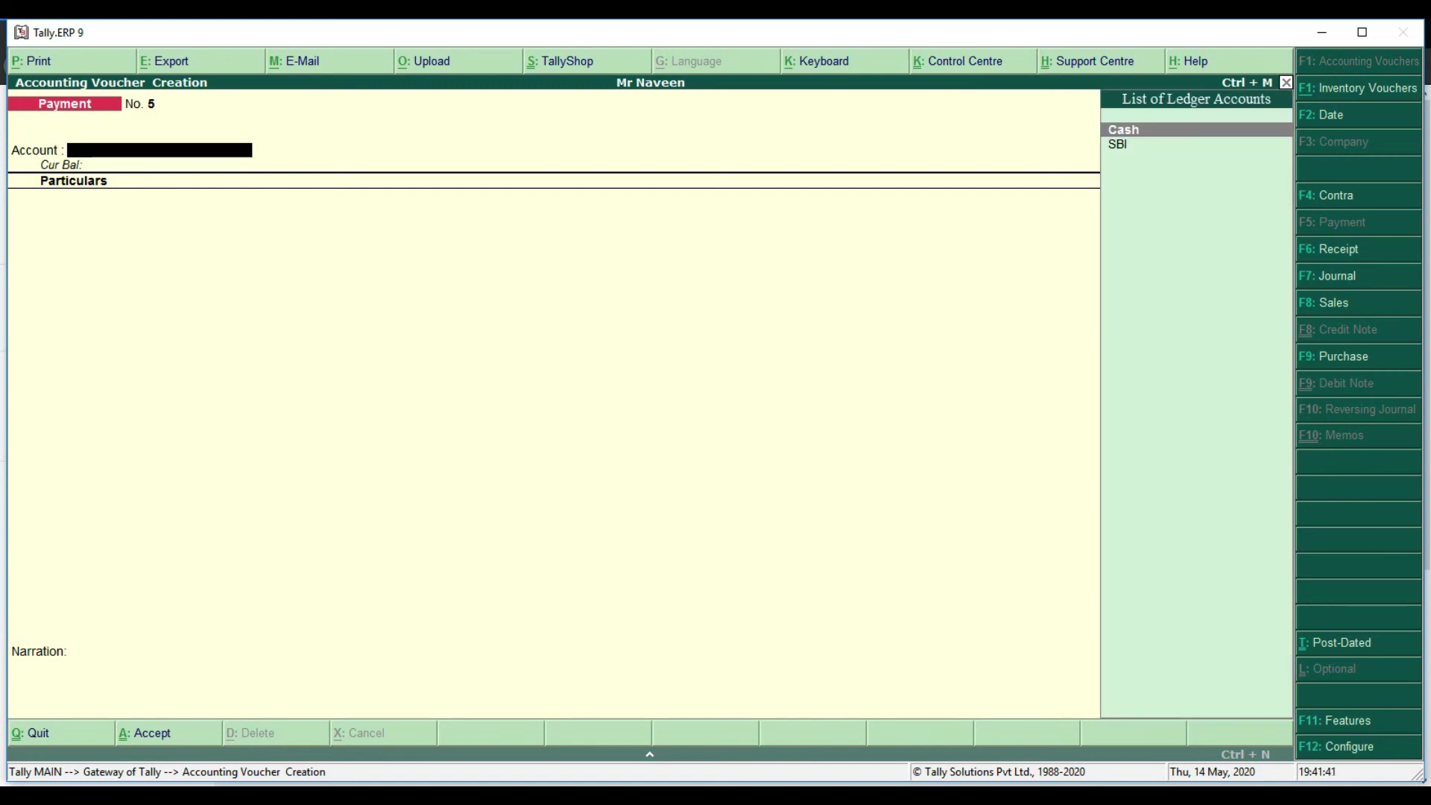
Fill in a Payment voucher from SBI against RENT PAID for 9500
key("Down")
key("Return")
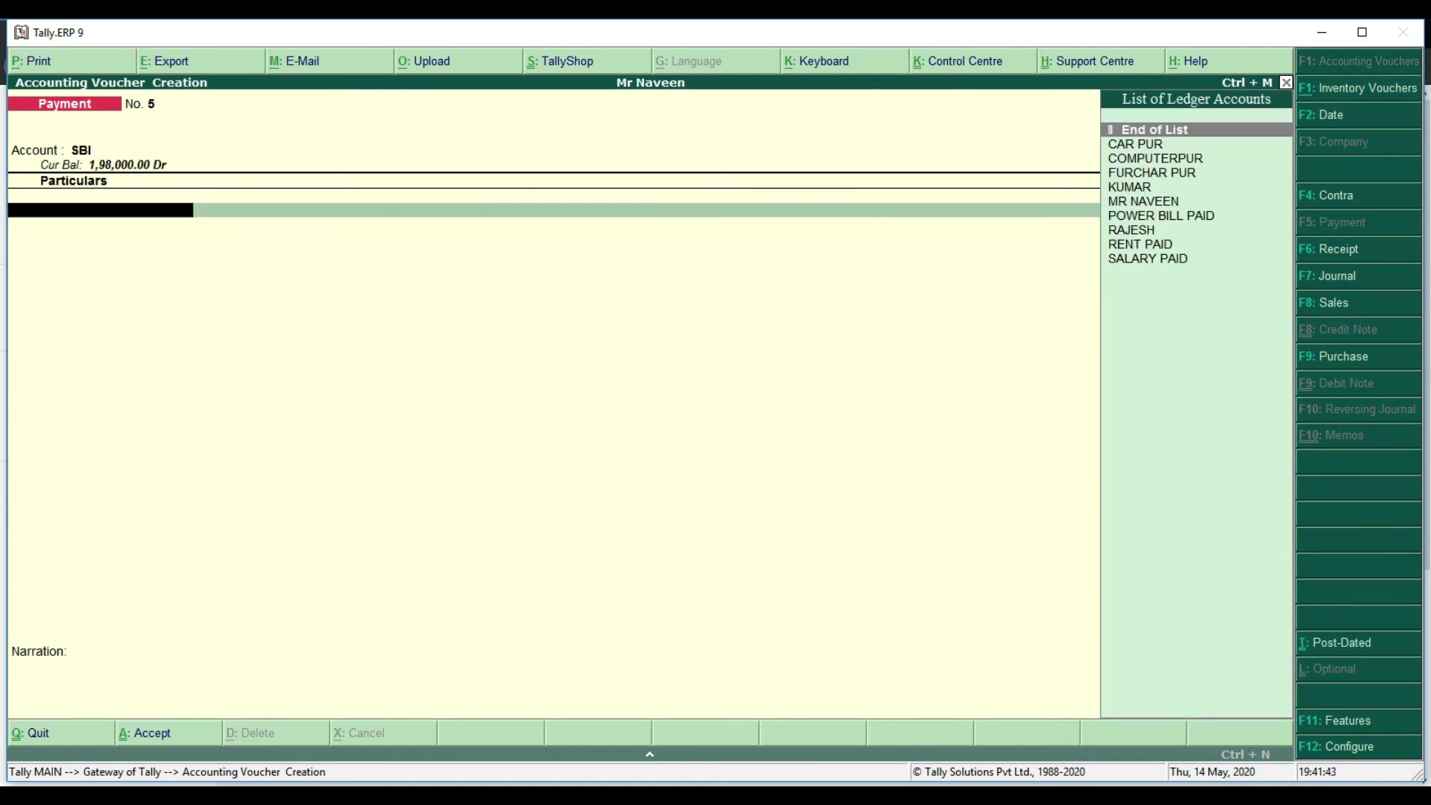
type("R")
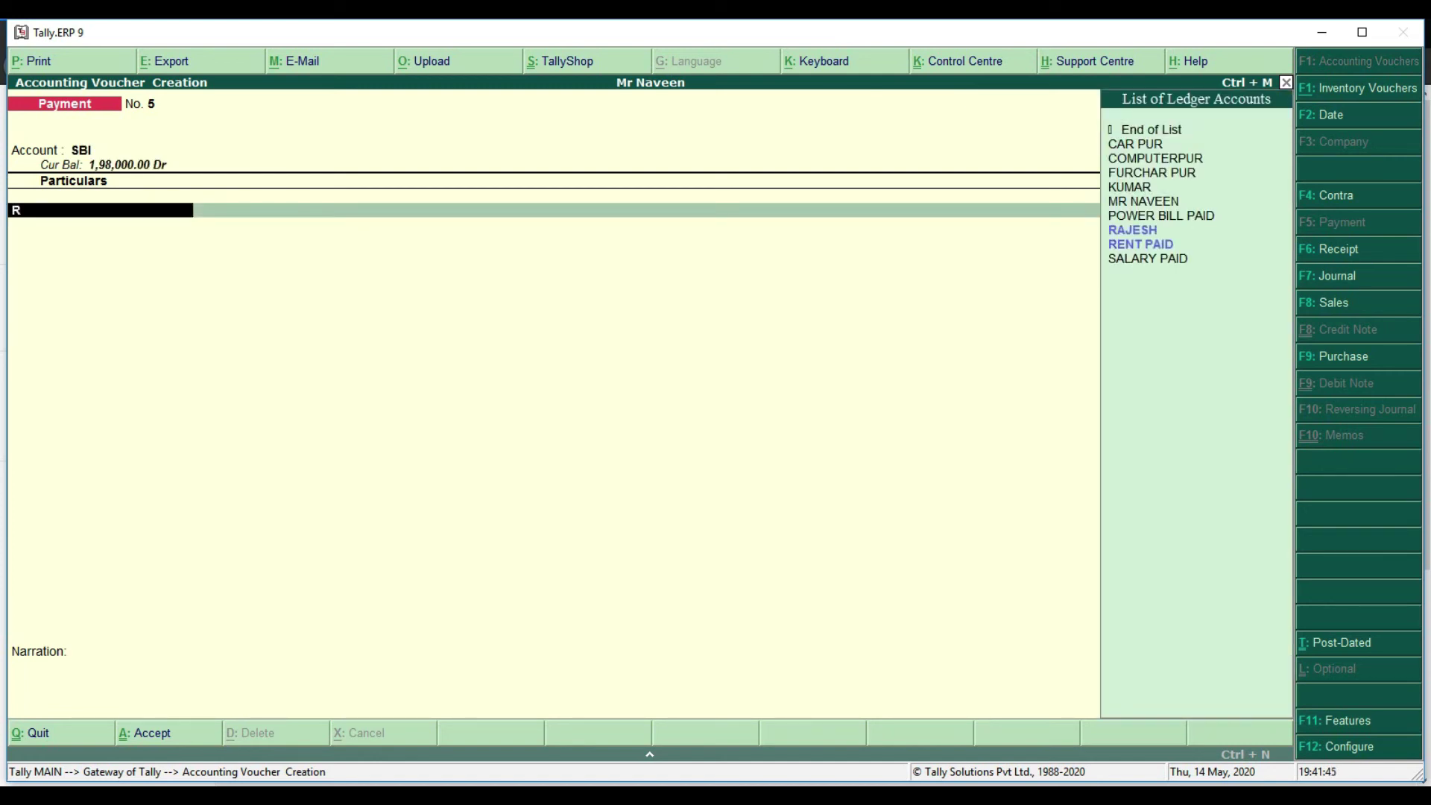
key("Down")
key("Return")
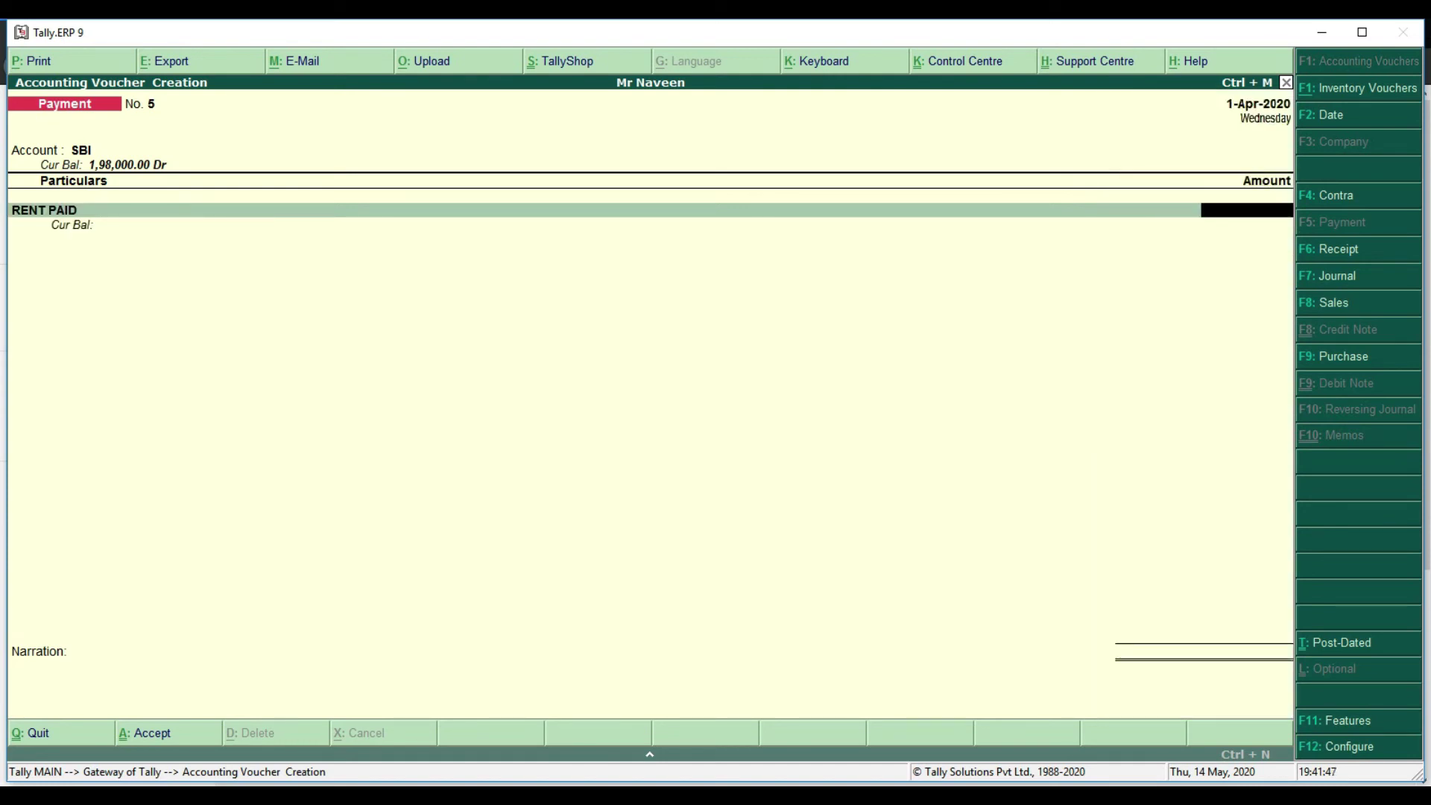
type("9500")
key("Return")
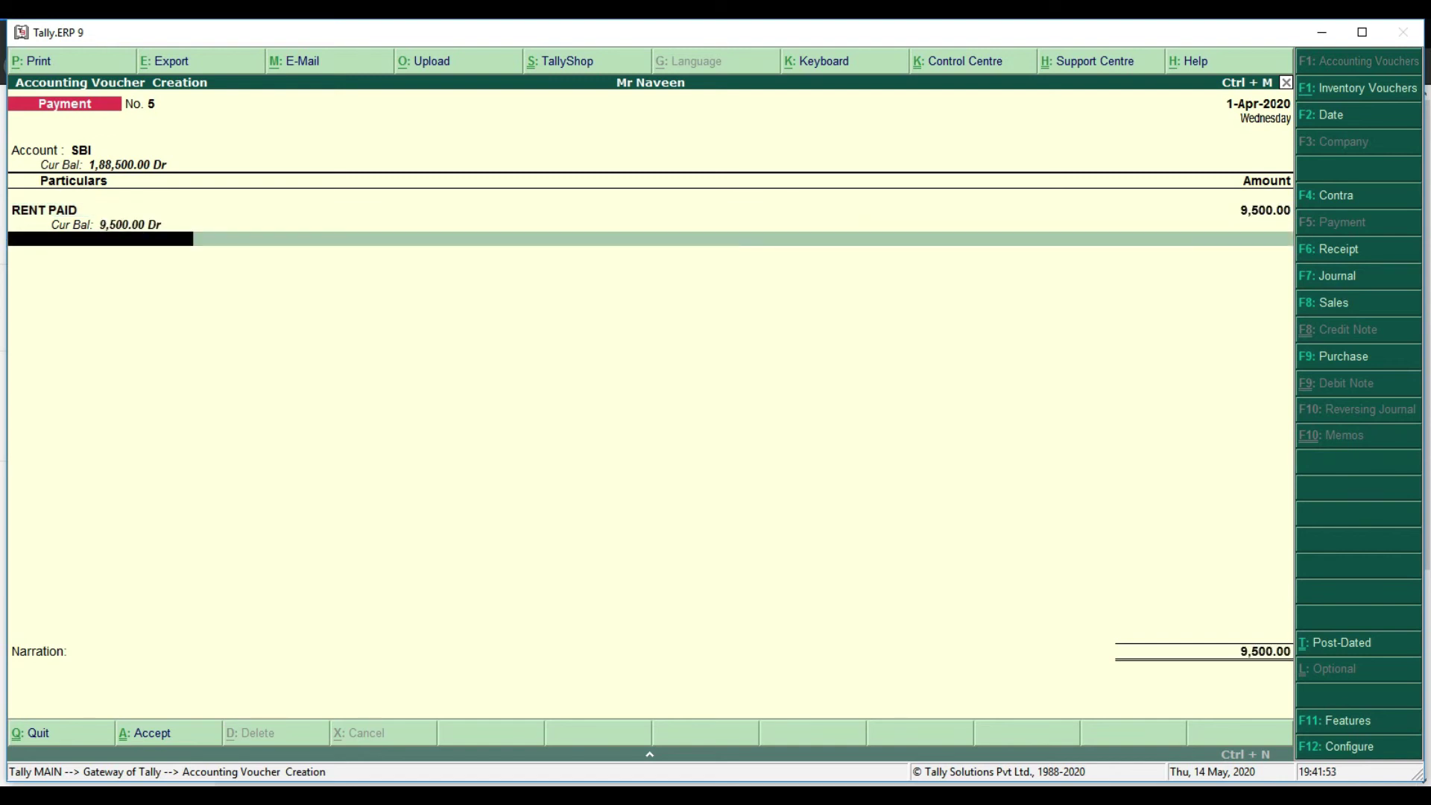
Keep the rent payment's SBI bank allocation as a Cheque dated 1-Apr-2020
key("Return")
key("Return")
key("Return")
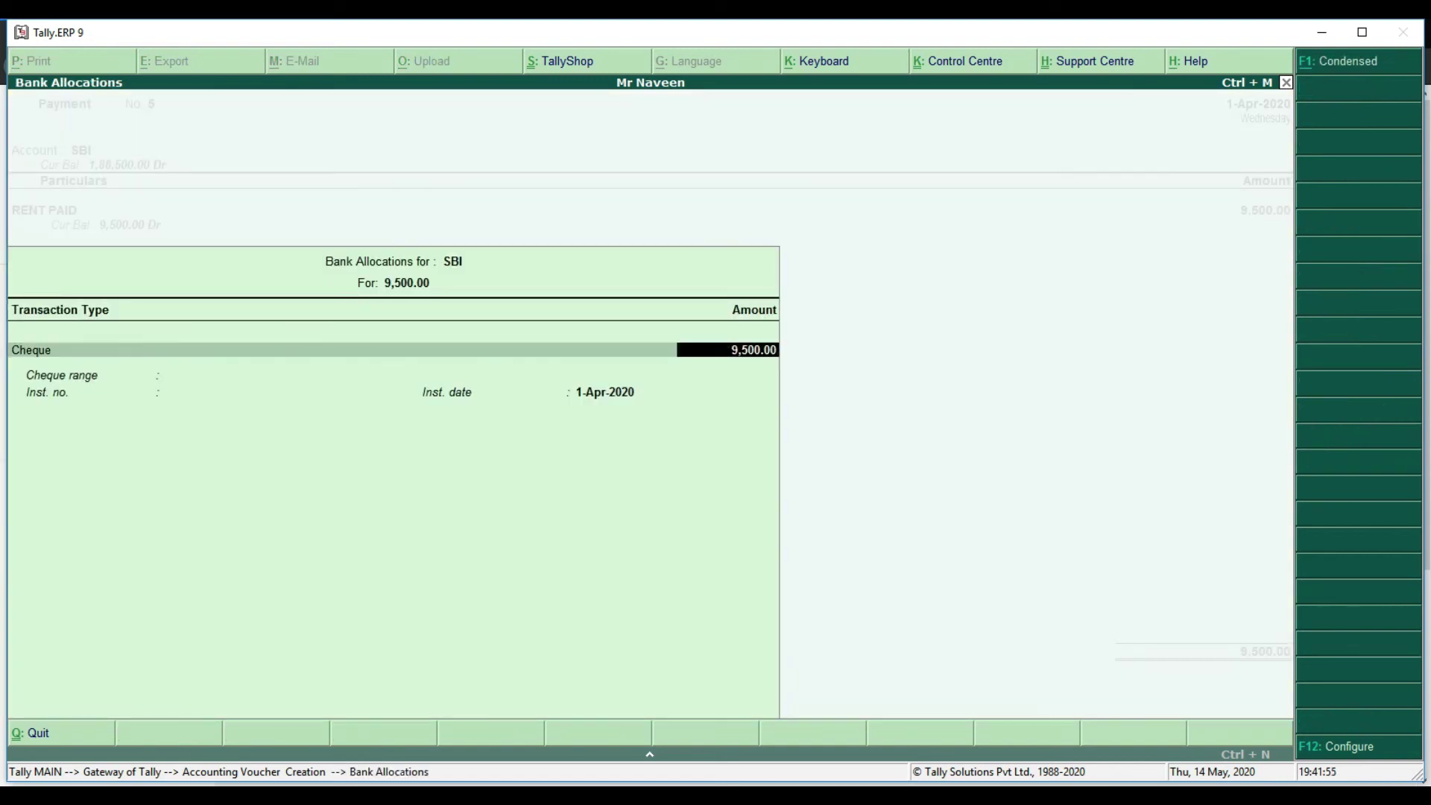
key("Return")
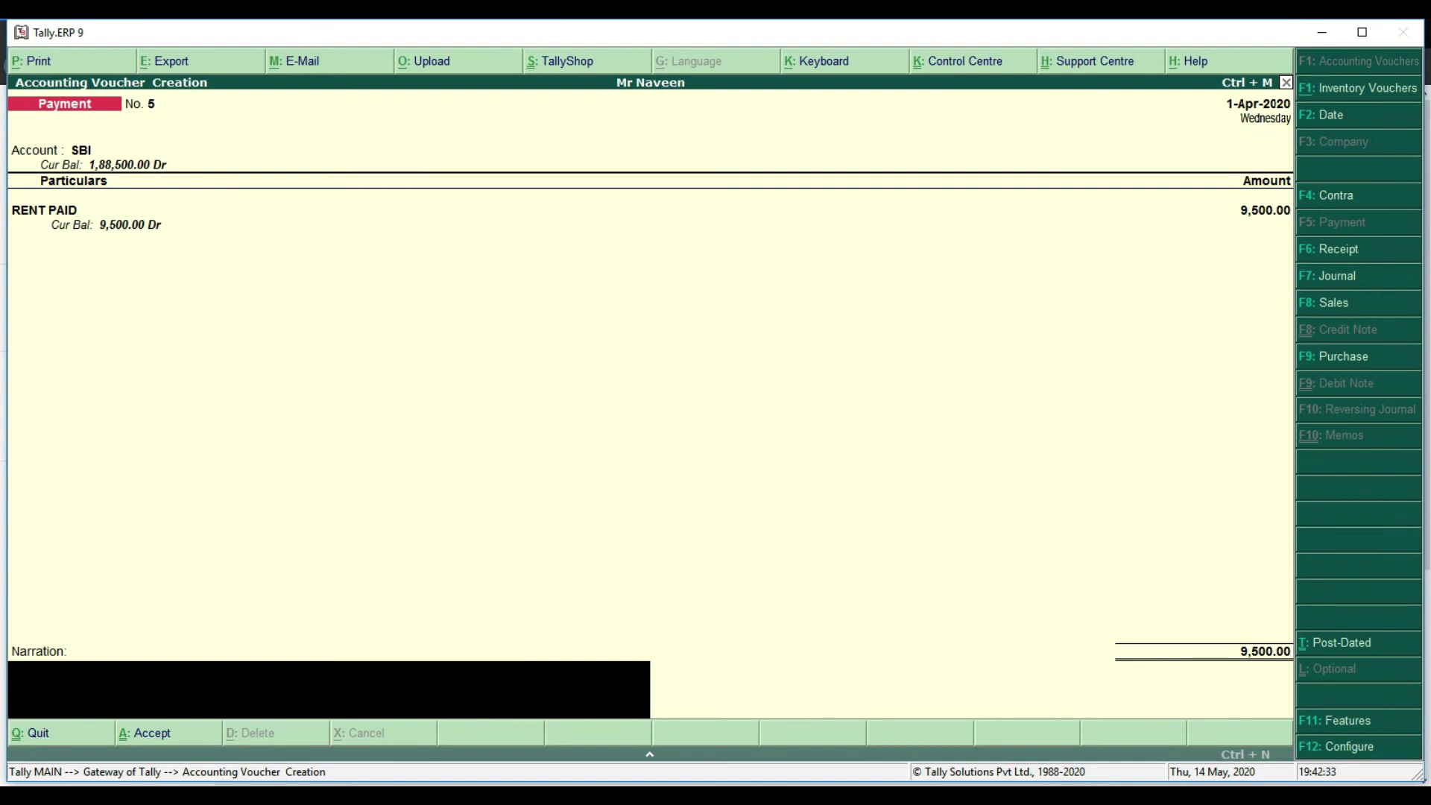
Enter the six-digit reference number as the rent payment's narration and save the voucher
type("65404")
key("Return")
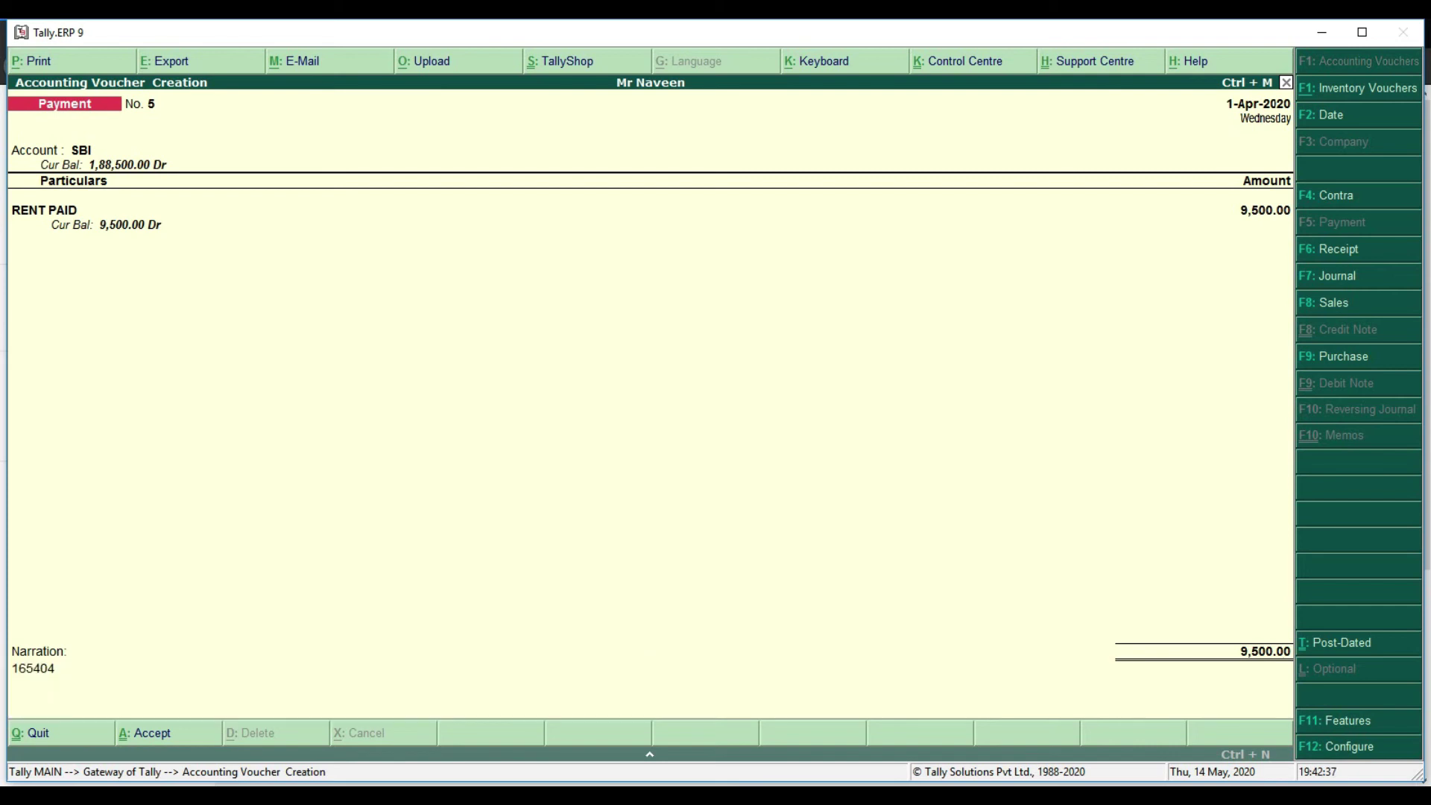
key("Return")
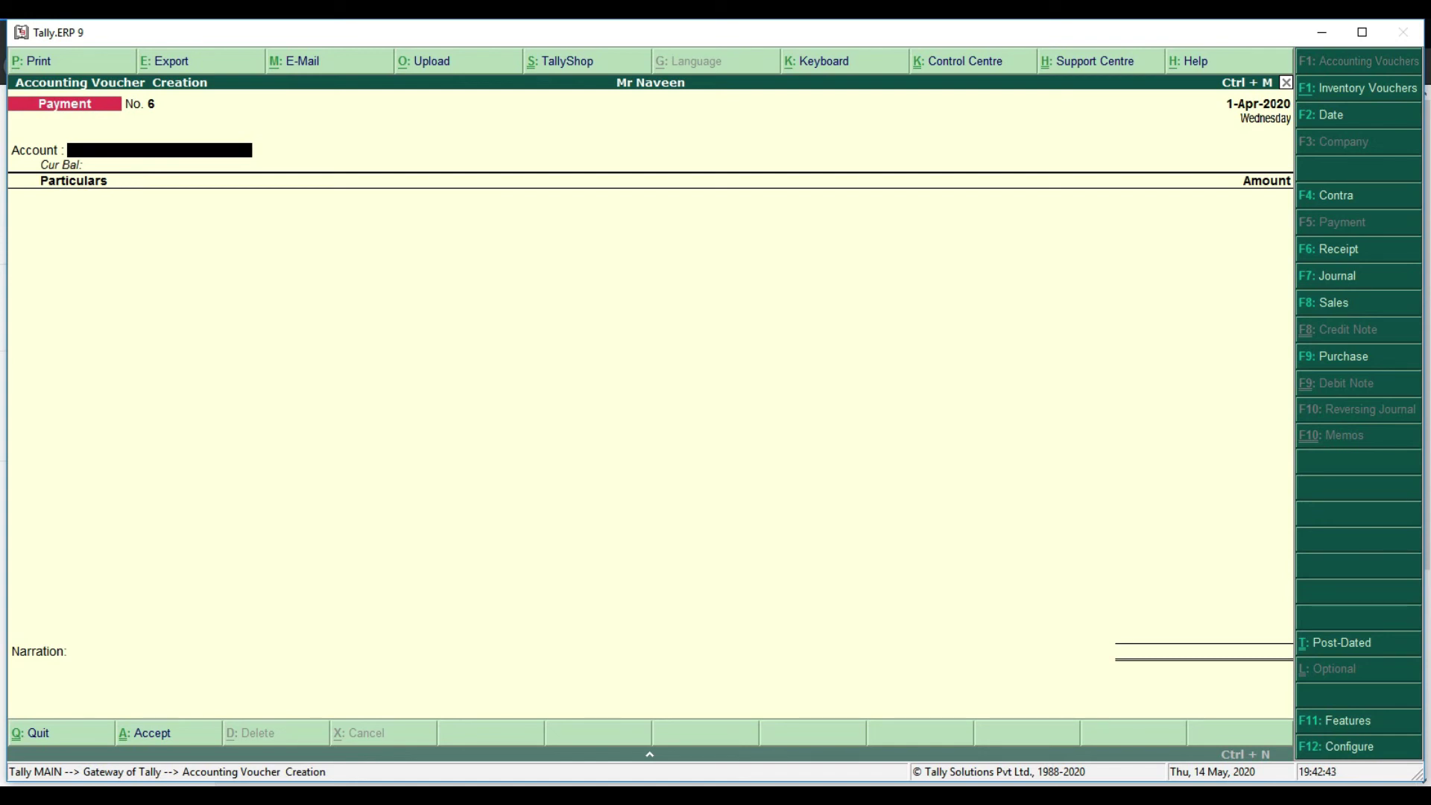
Record a payment of 10000 from Cash against SALARY PAID and save the voucher without narration
left_click(100, 211)
left_click(157, 149)
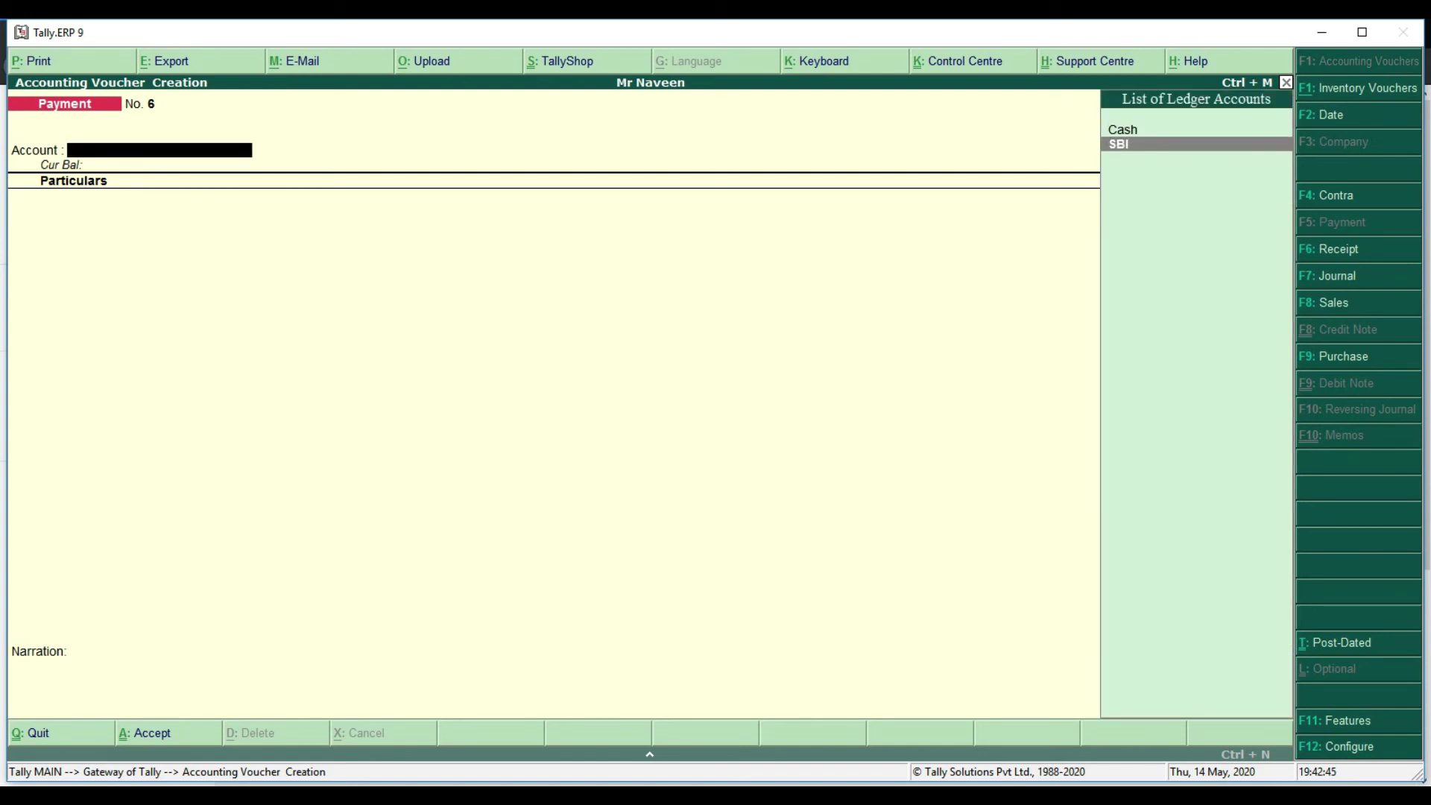
key("Return")
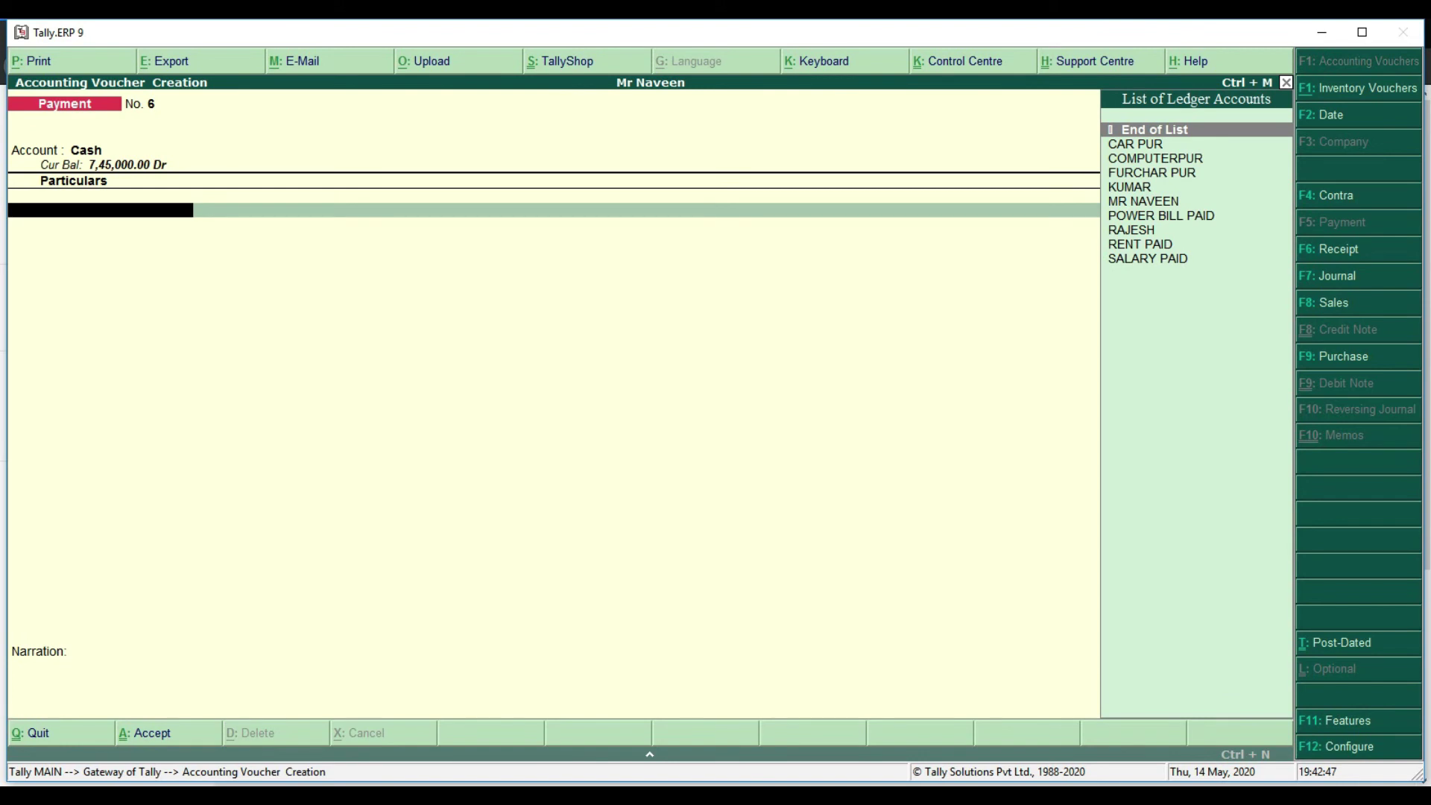
type("s")
key("Return")
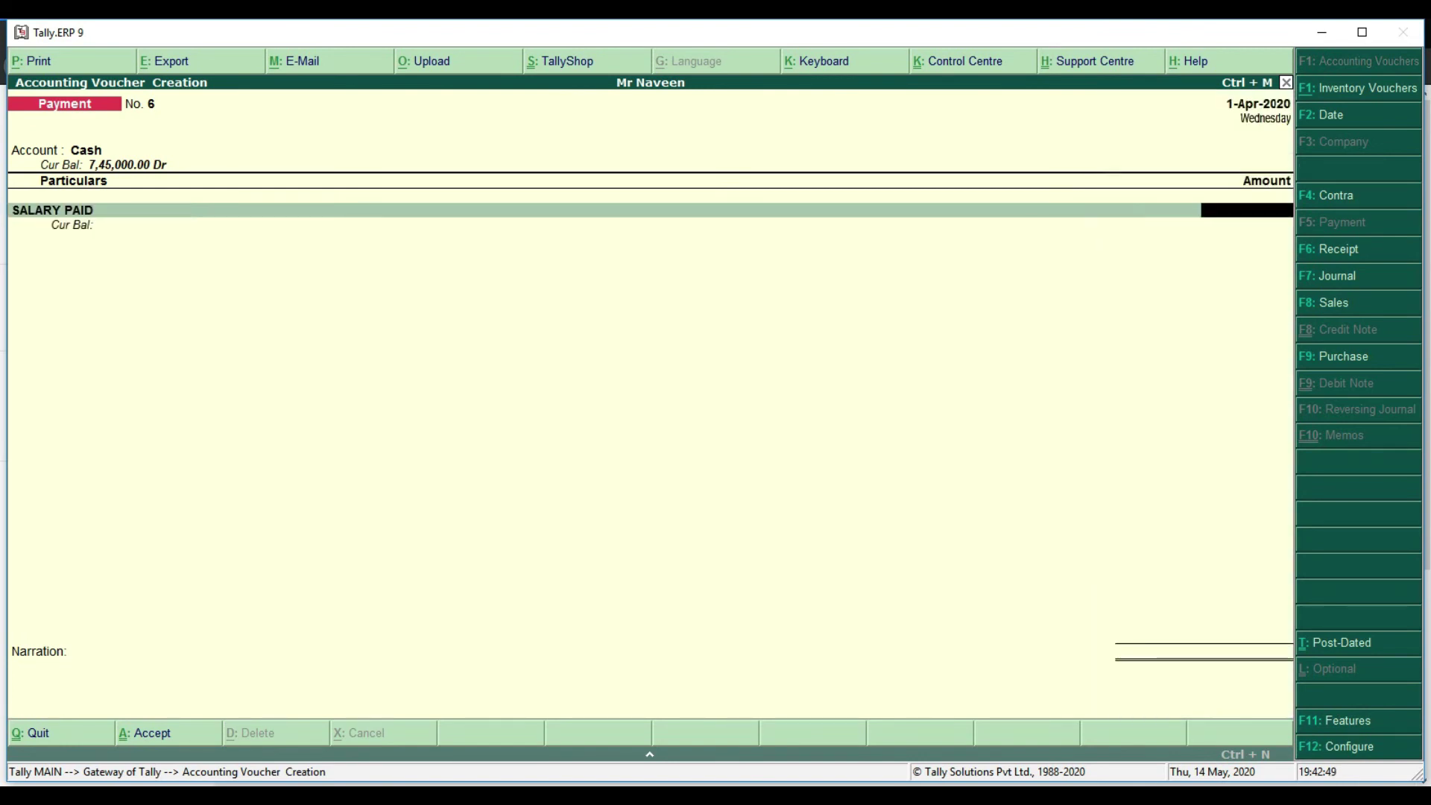
type("10000")
key("Return")
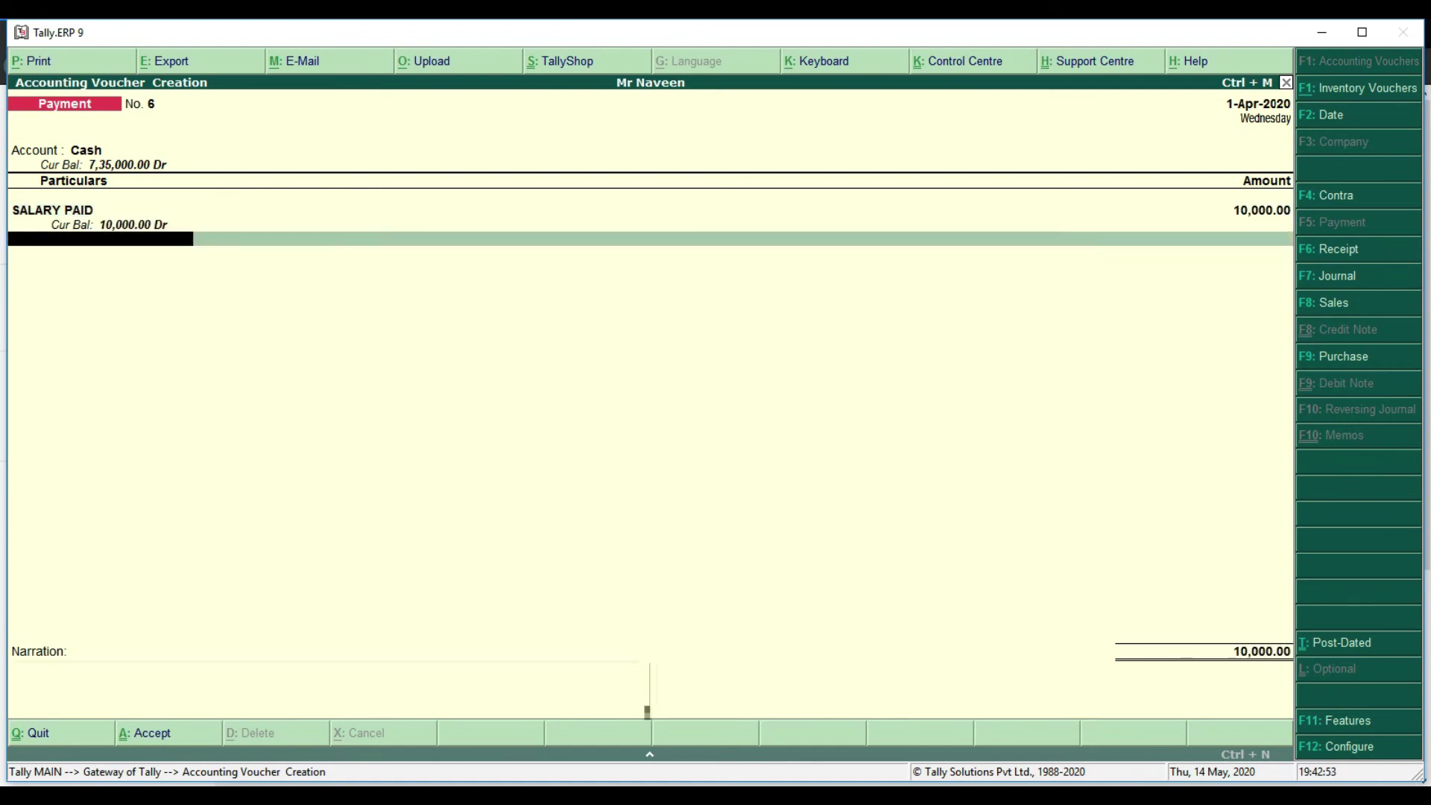
key("Return")
key("Return")
key("Return")
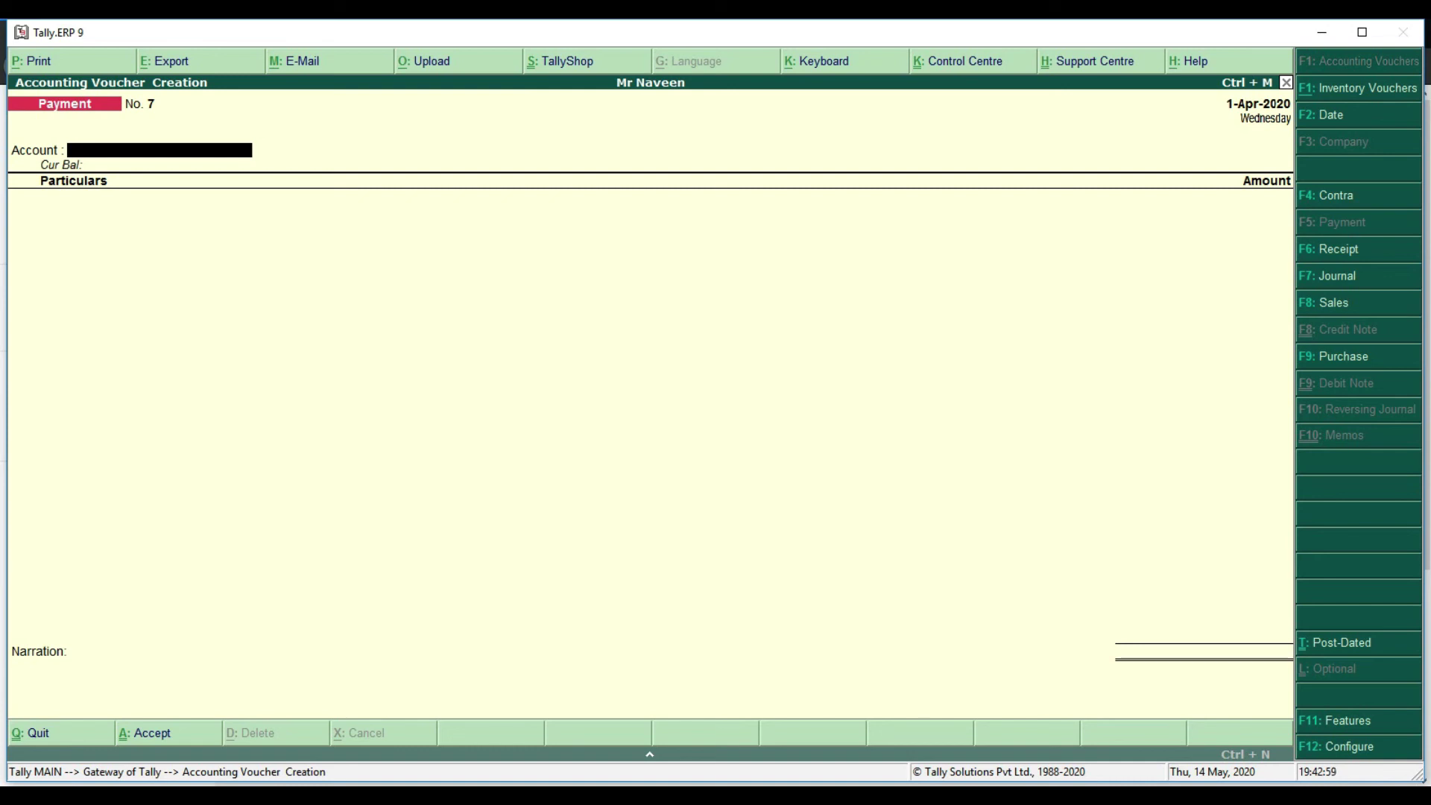
Record a Contra voucher depositing 7800 from Cash into SBI and save it without narration
key("F4")
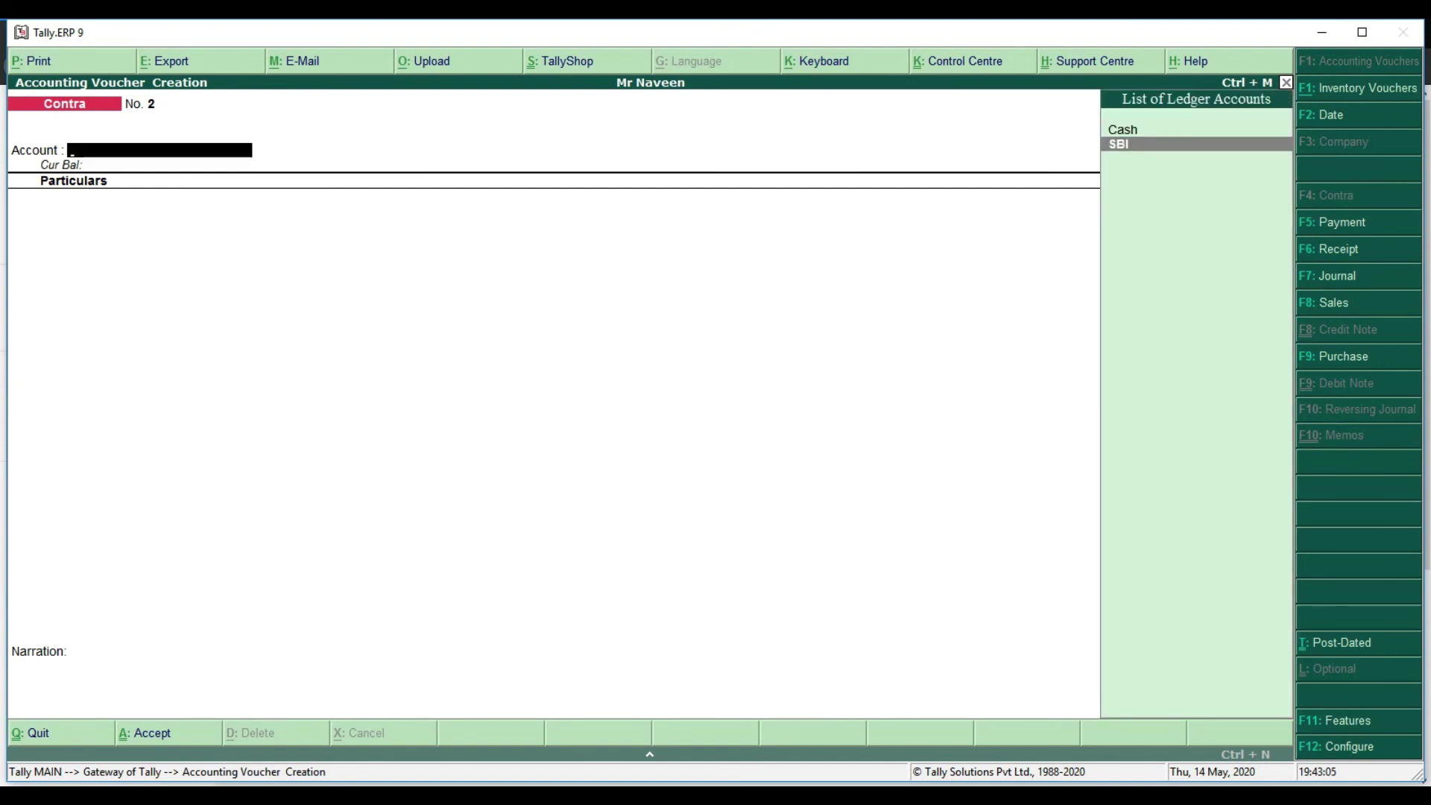
key("Return")
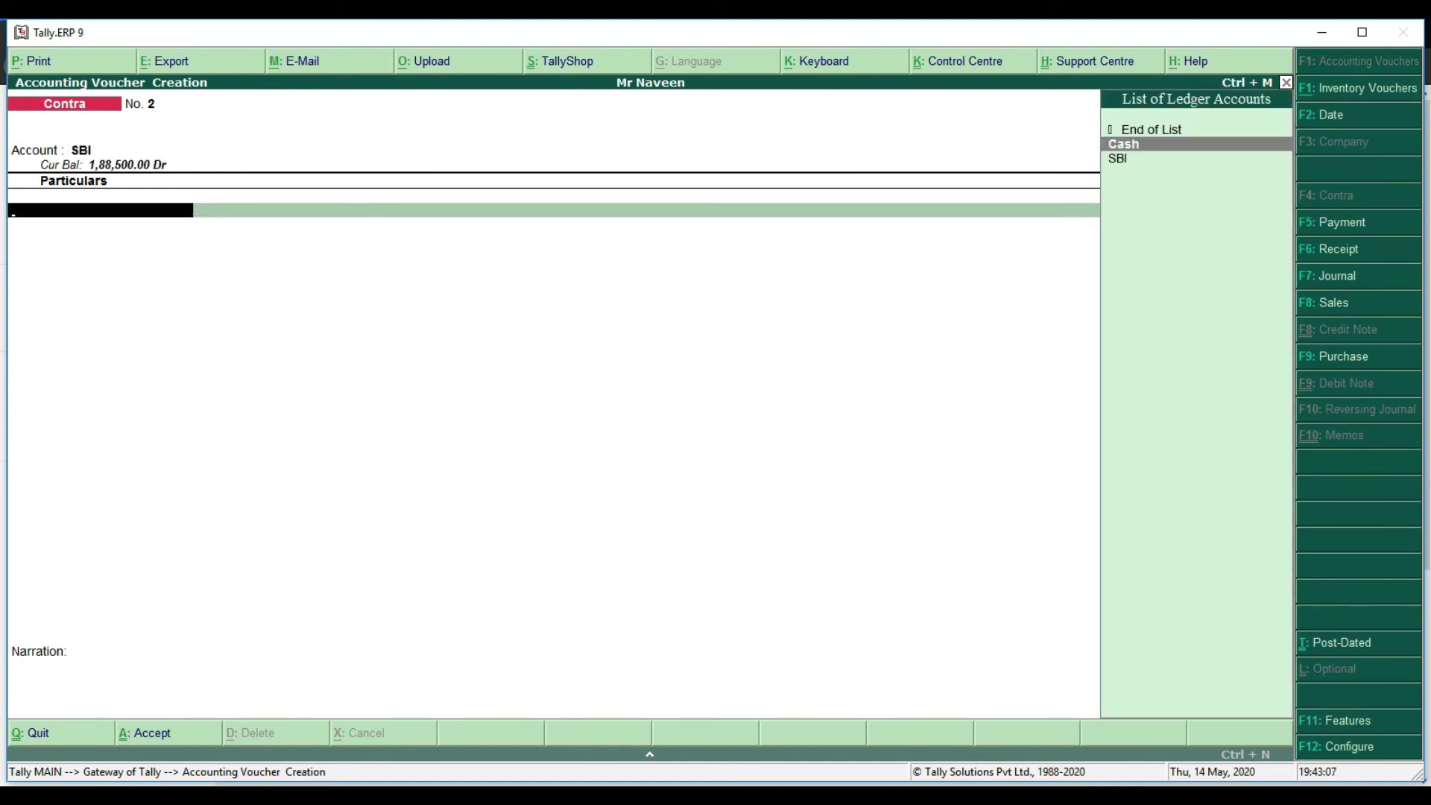
key("Return")
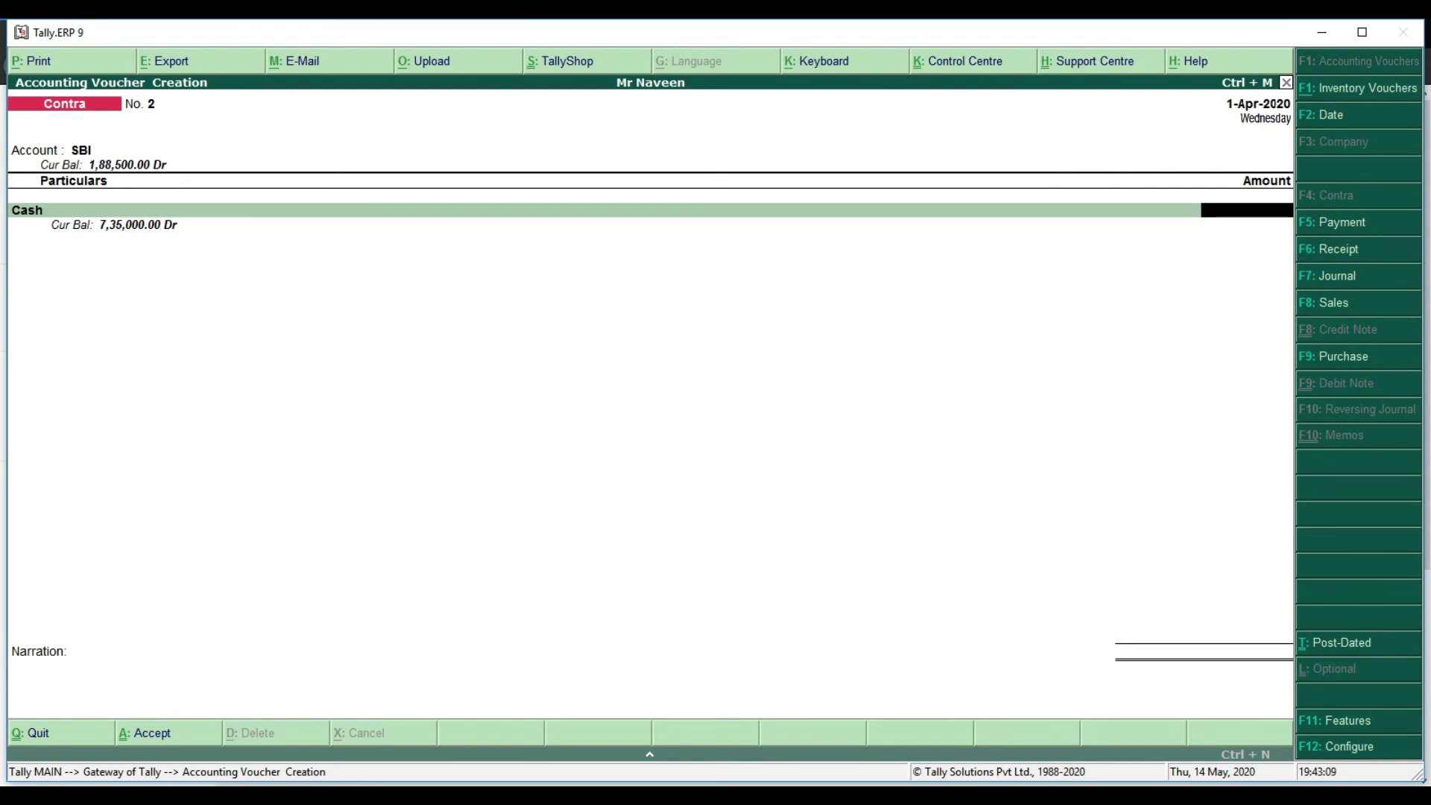
type("7,8")
type("00")
key("Return")
key("Return")
key("Return")
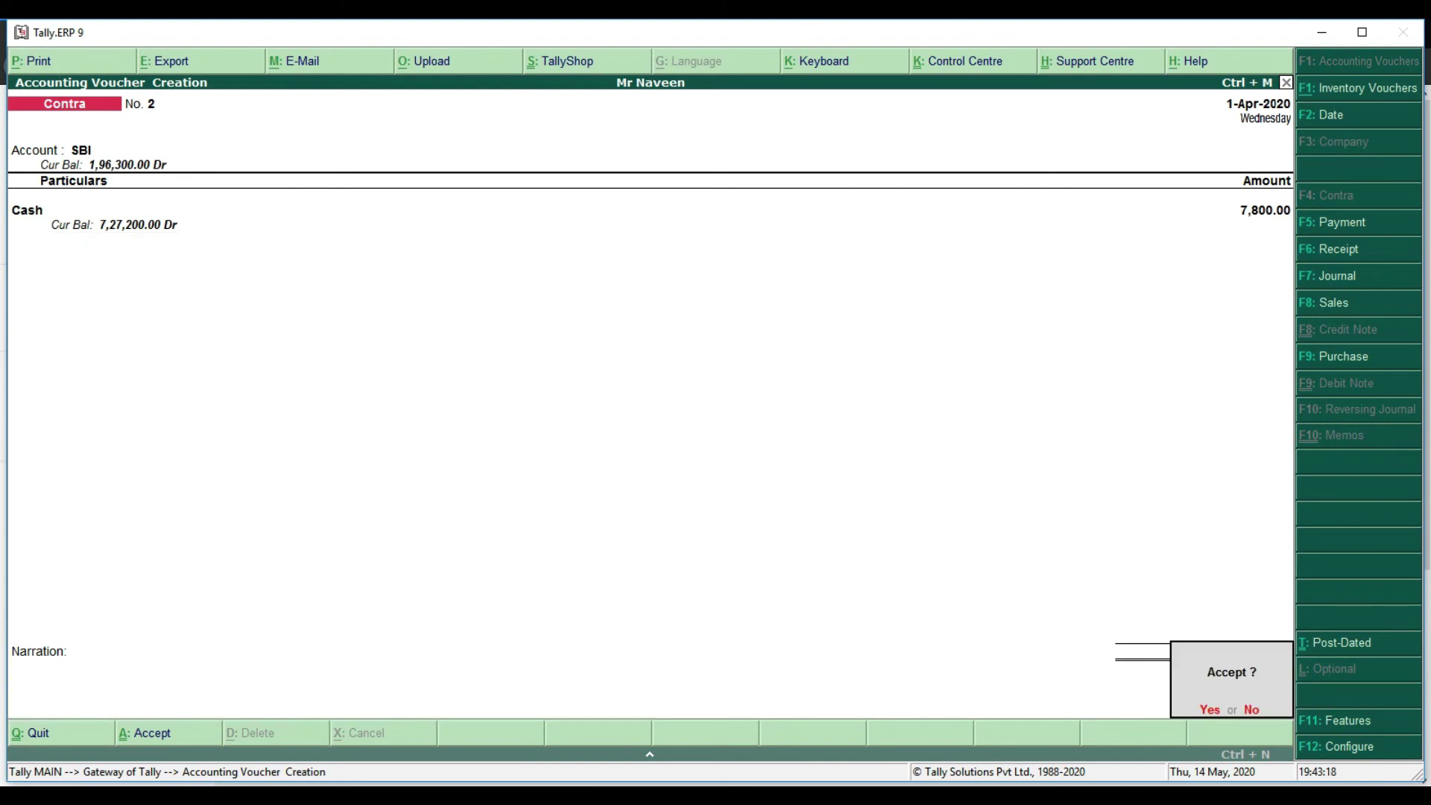
key("Return")
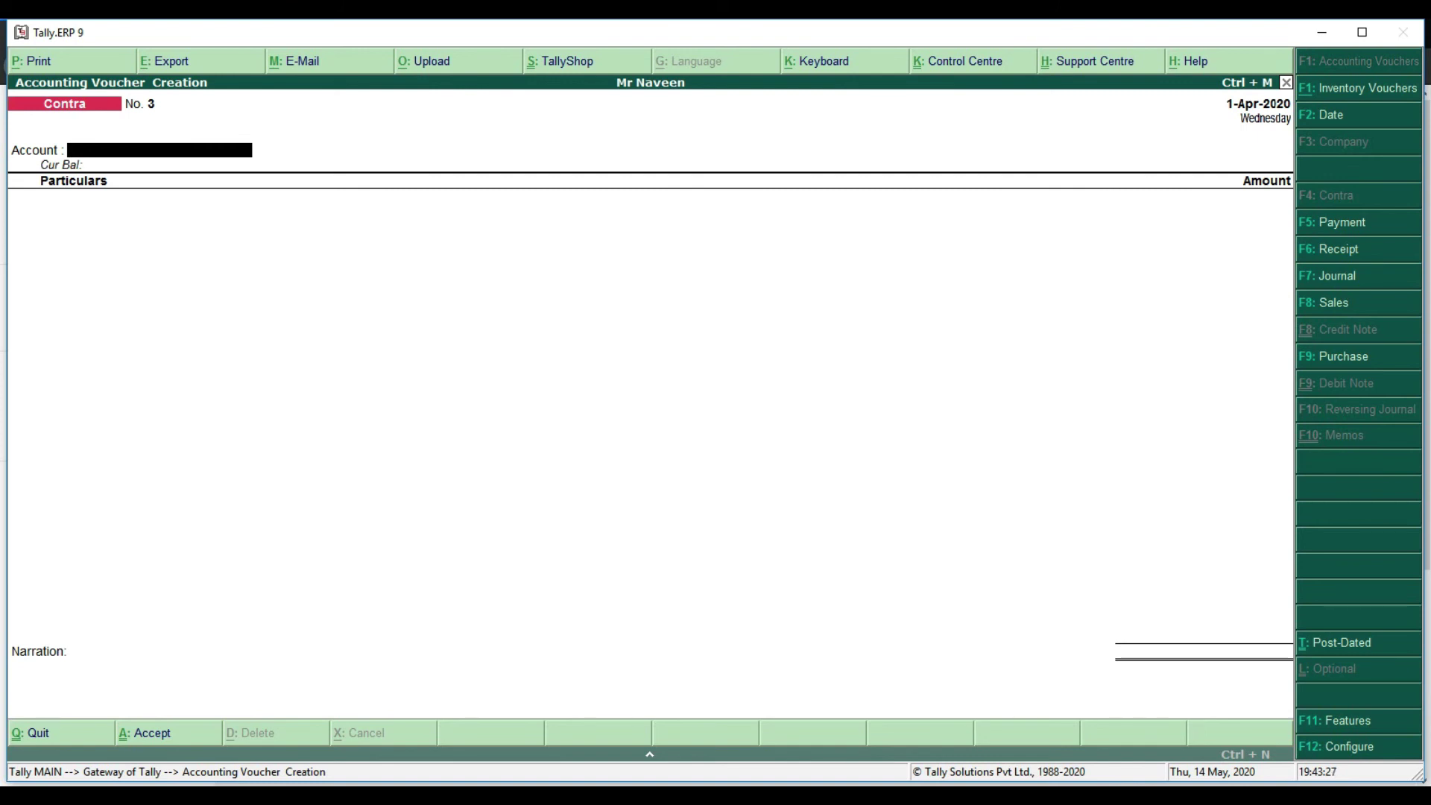
Record a Receipt voucher of 25000 into Cash from FURCHAR PUR and save it without narration
key("F6")
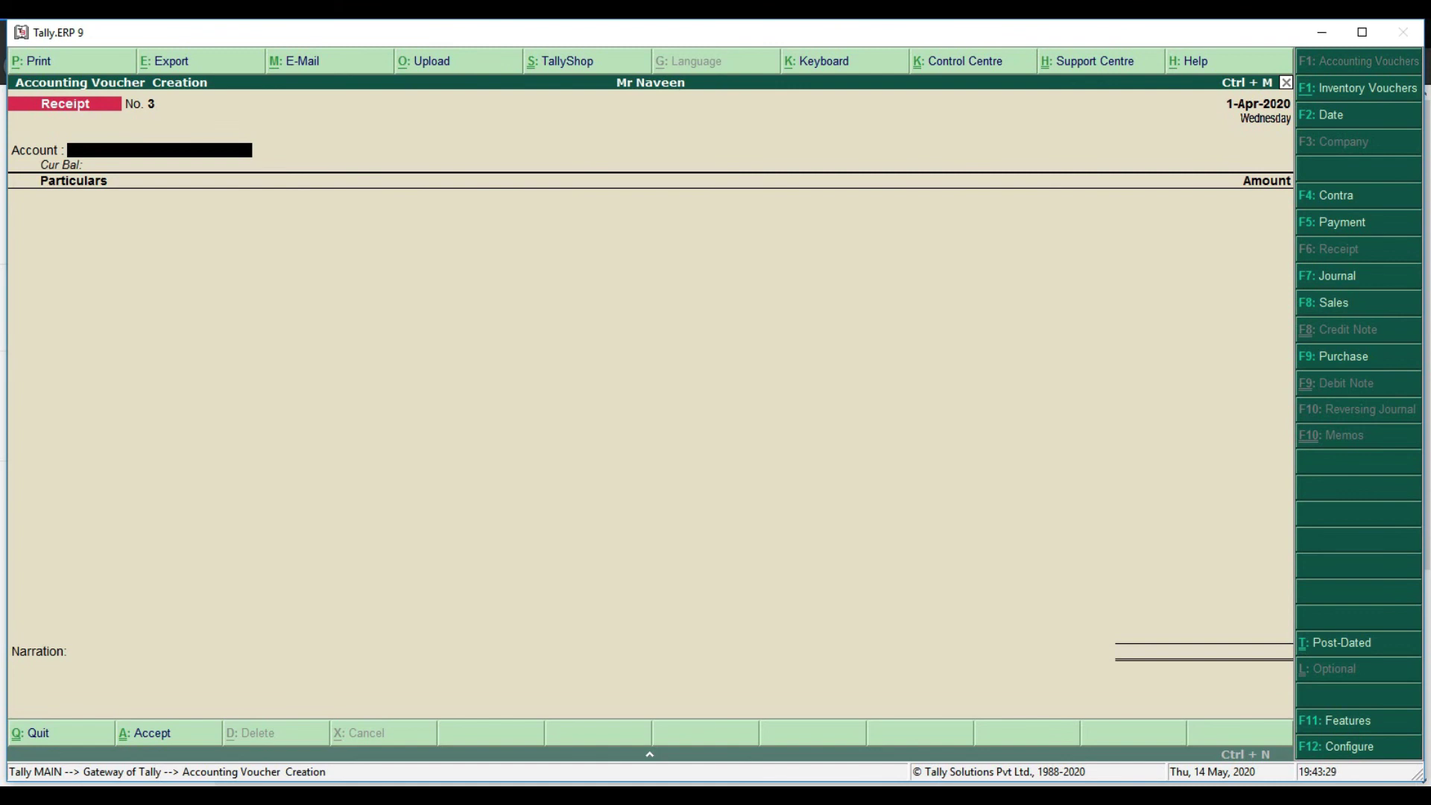
key("Down")
key("Up")
key("Return")
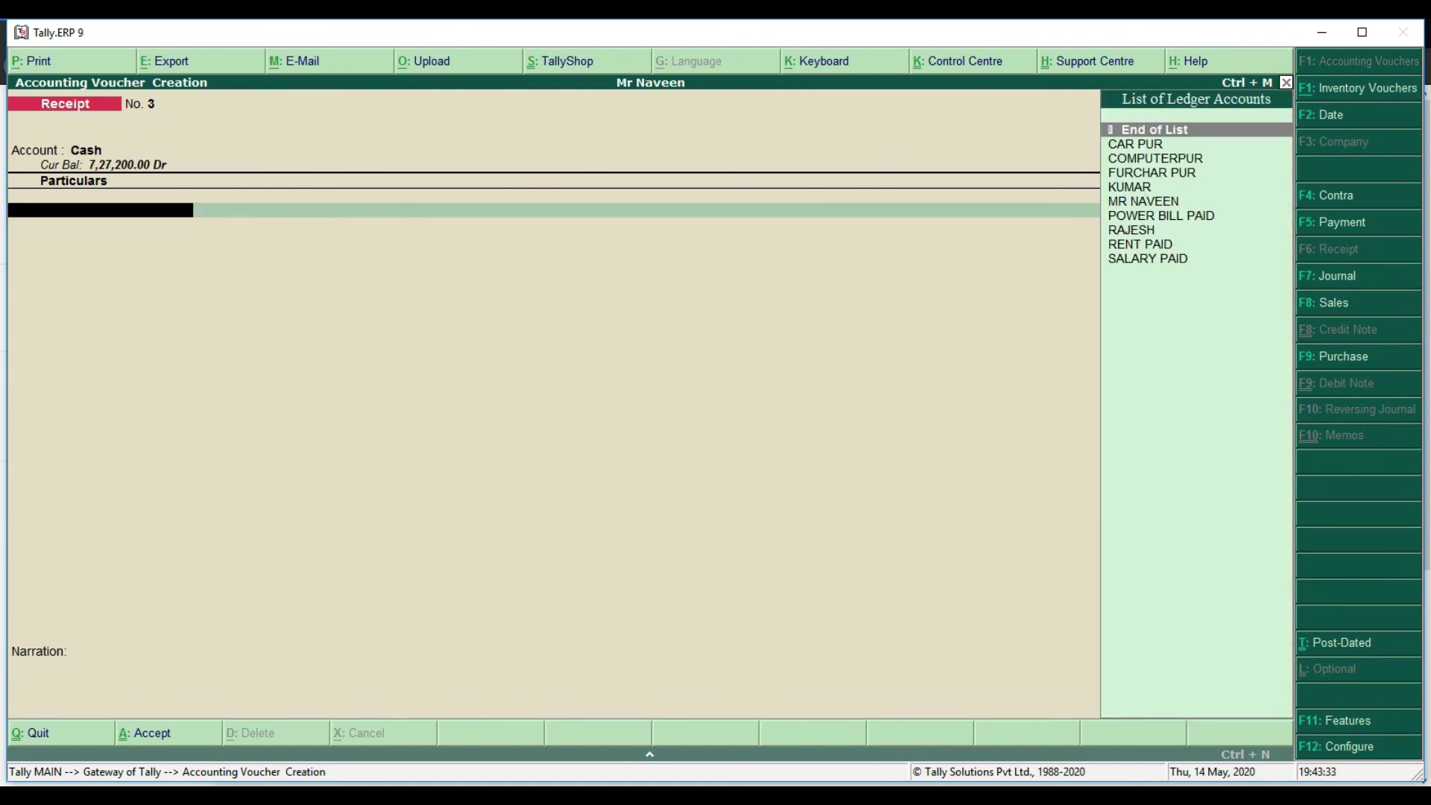
key("Down")
key("Down")
key("Down")
key("Return")
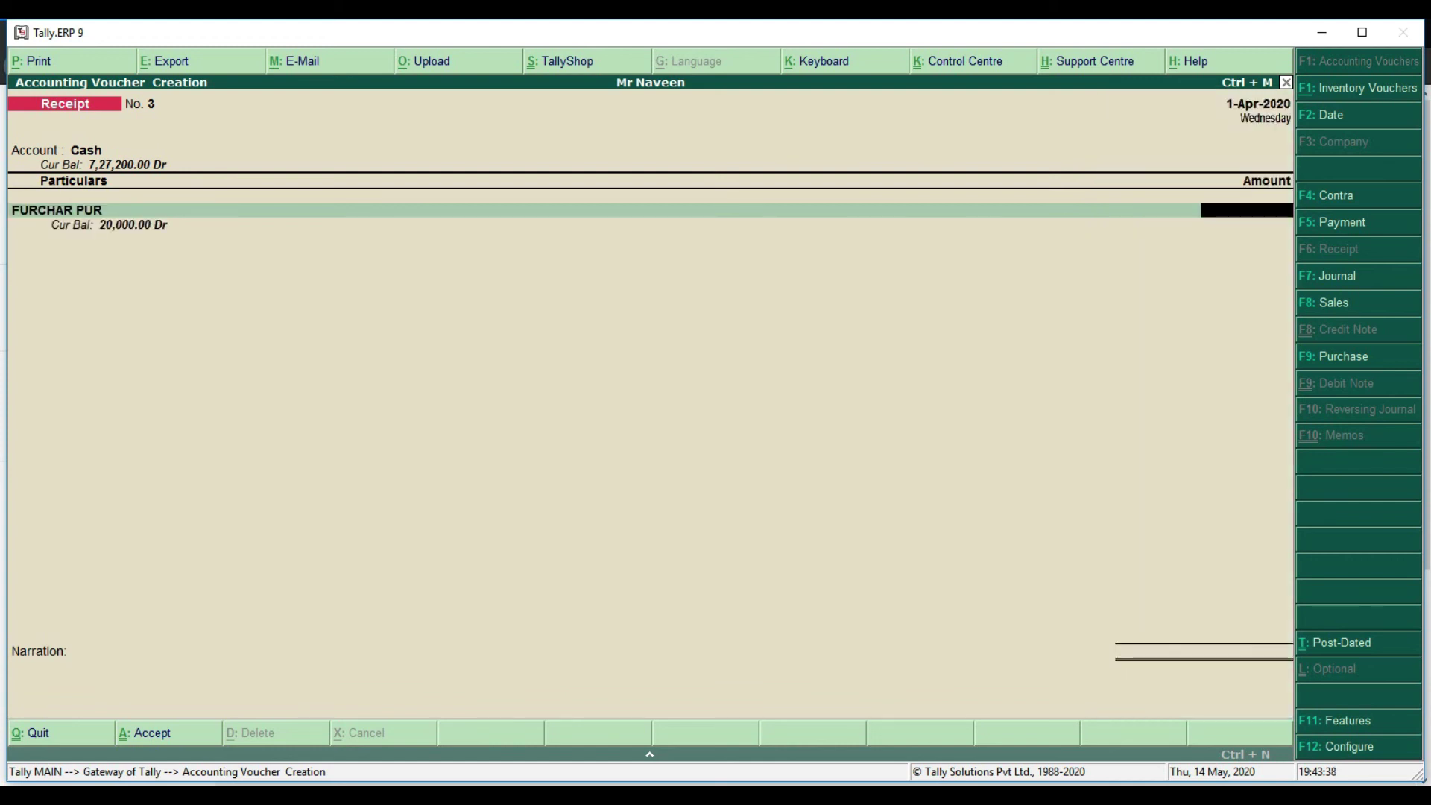
type("25000")
key("Return")
key("Return")
key("Return")
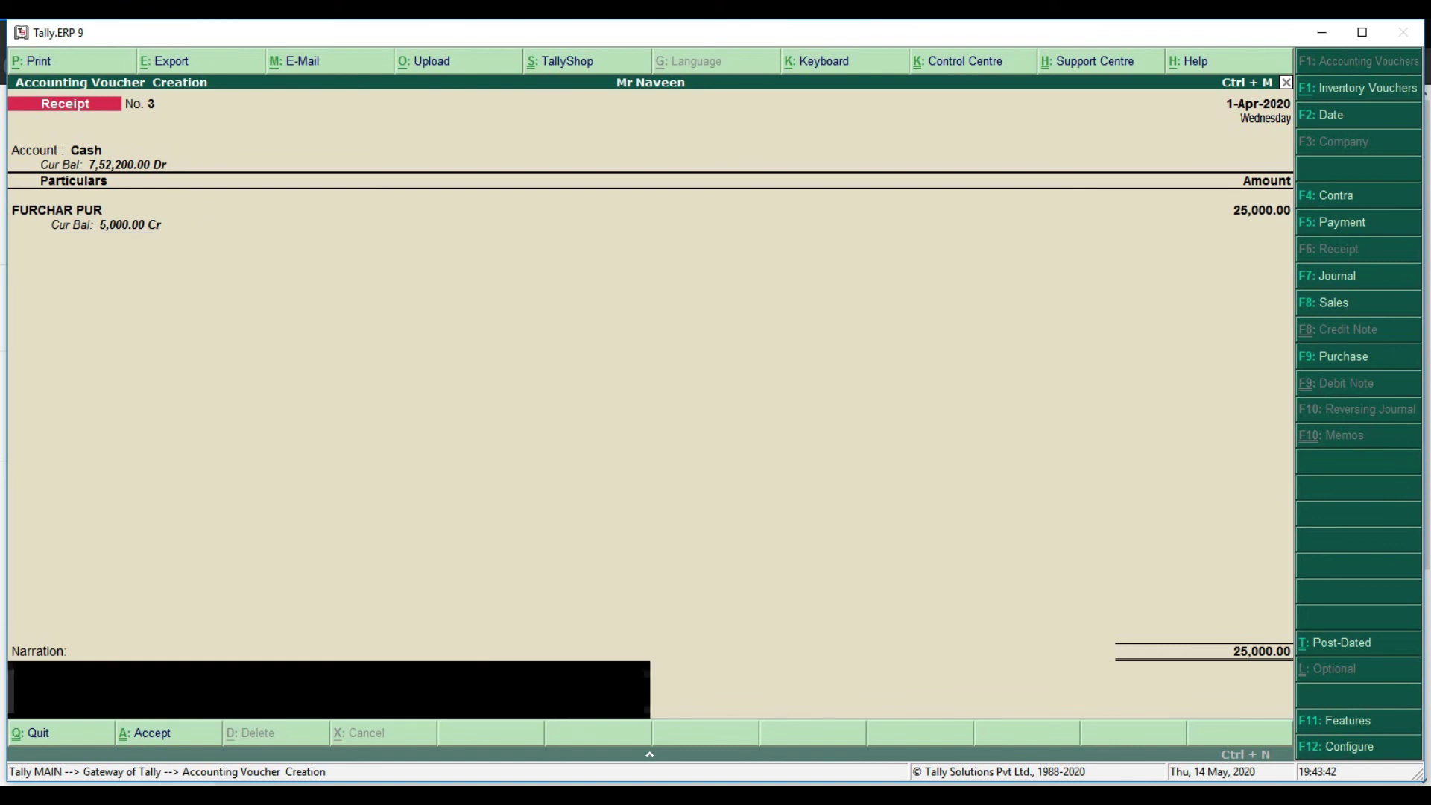
key("Return")
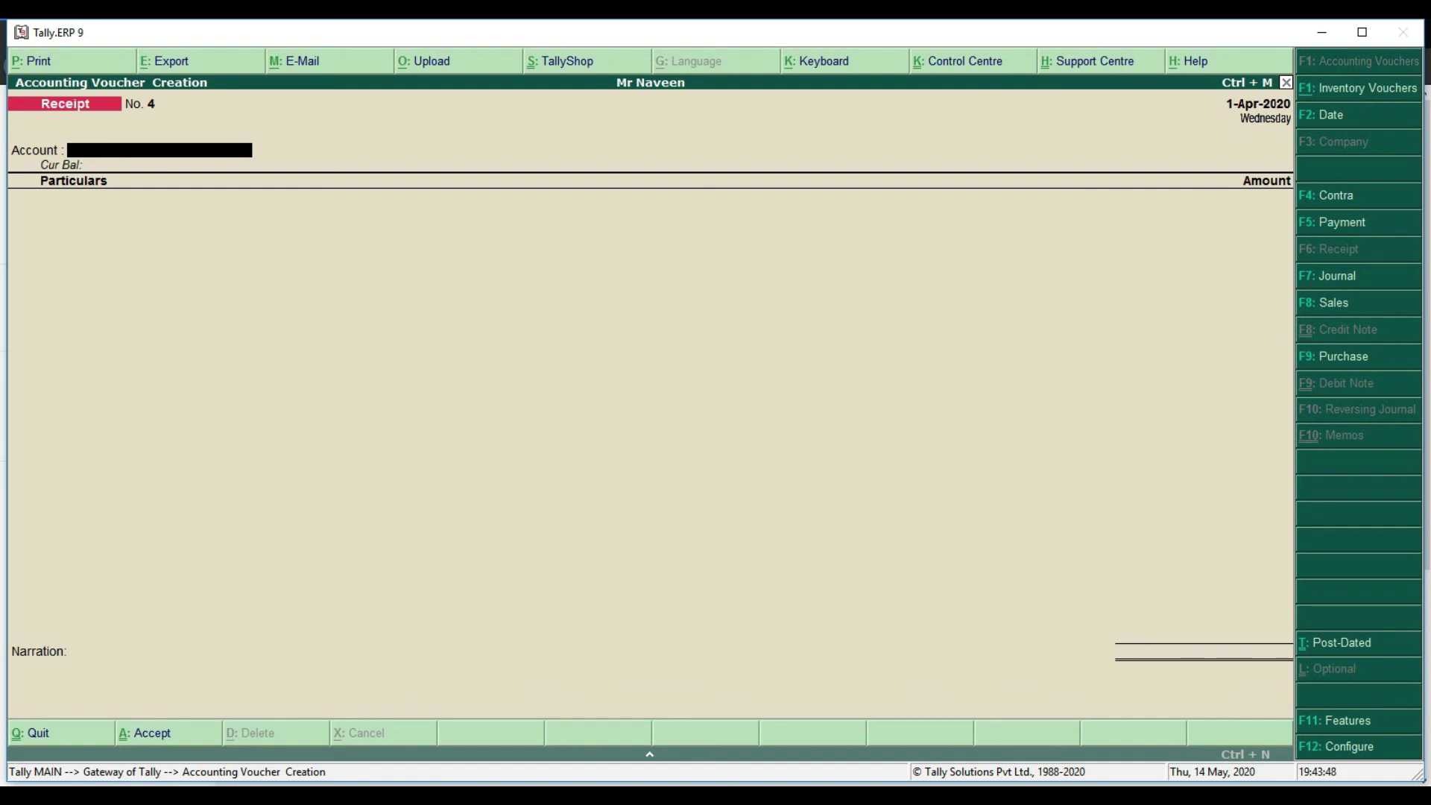
Record a Payment voucher of 2,00,000 from Cash for CAR PUR, save it without narration, and leave voucher entry
key("F5")
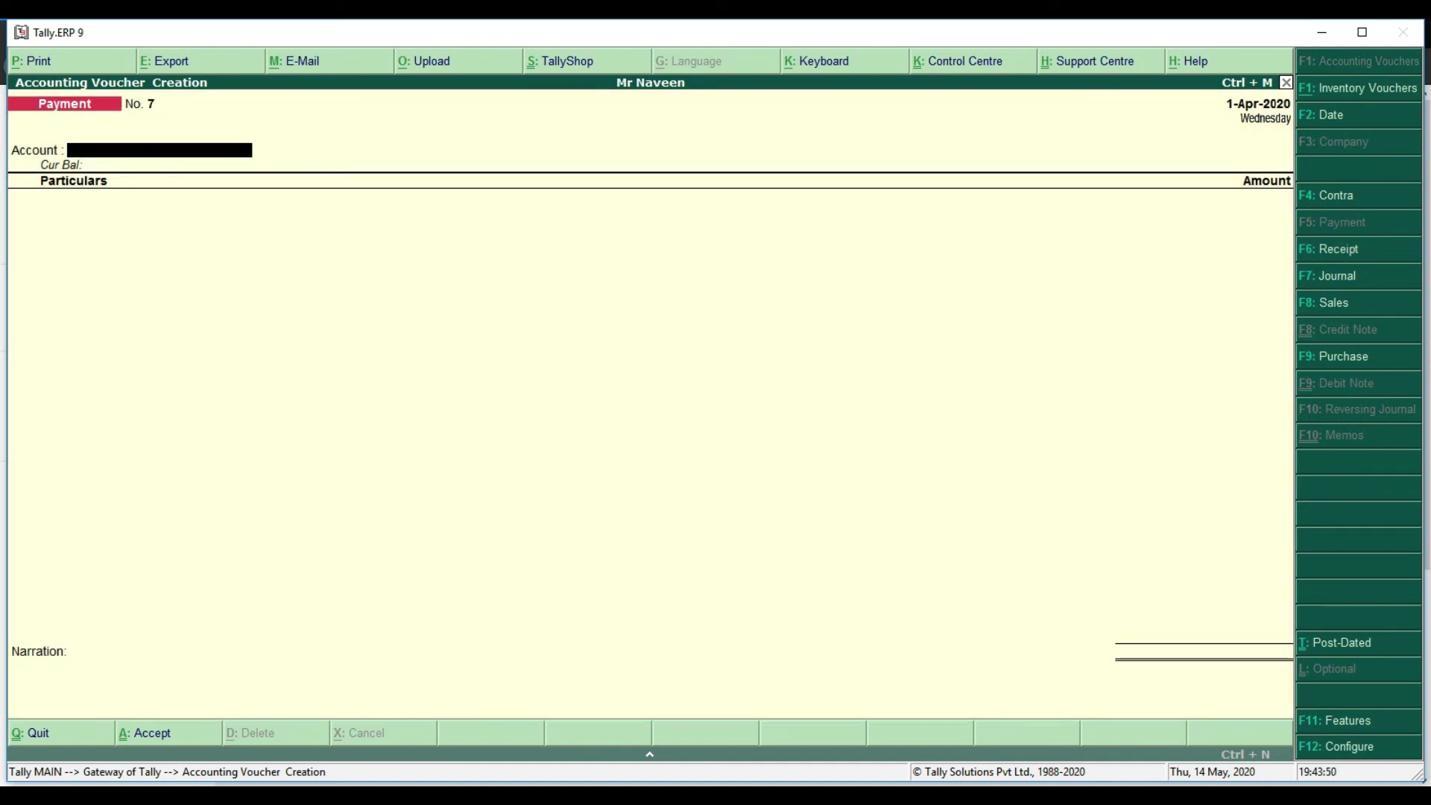
key("Down")
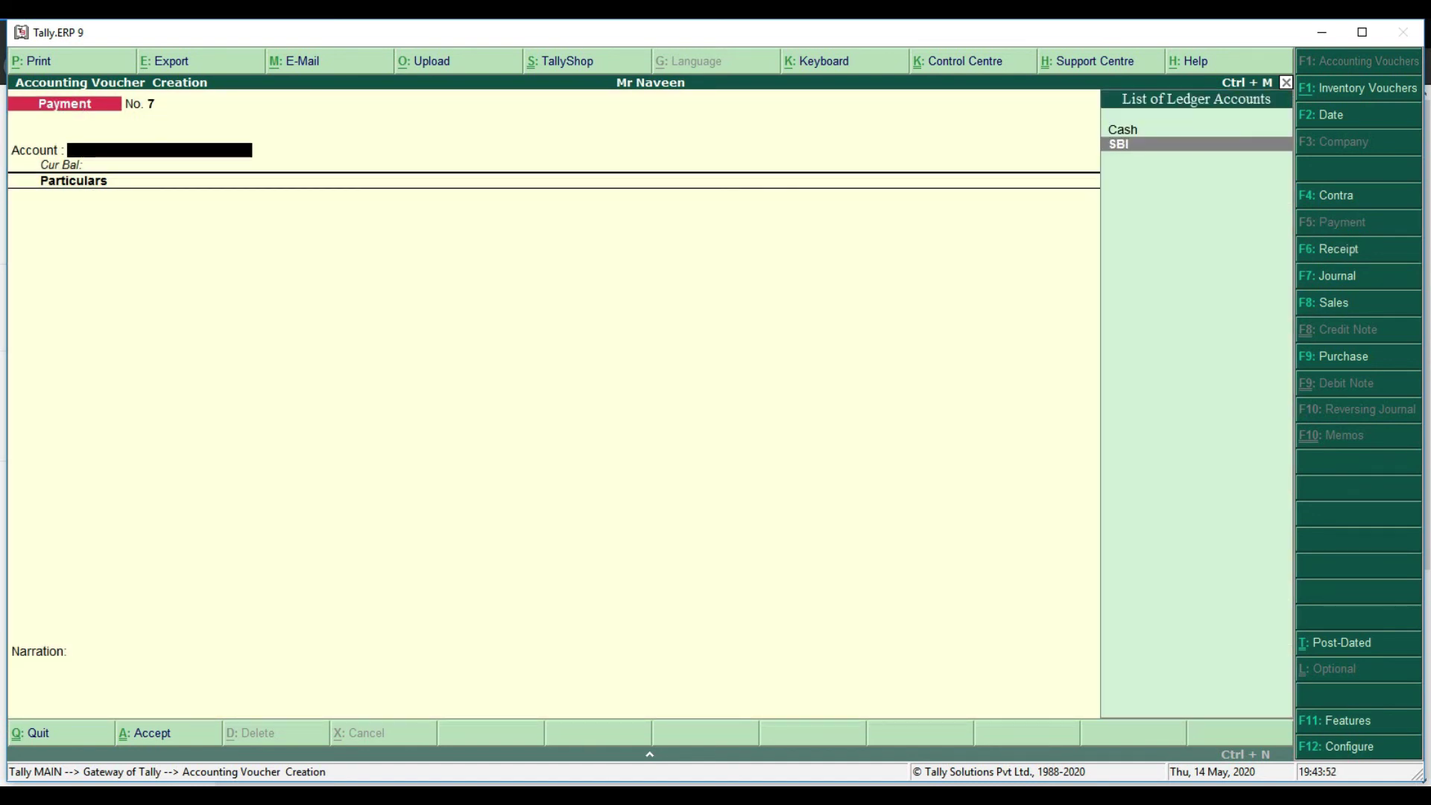
key("Return")
key("Down")
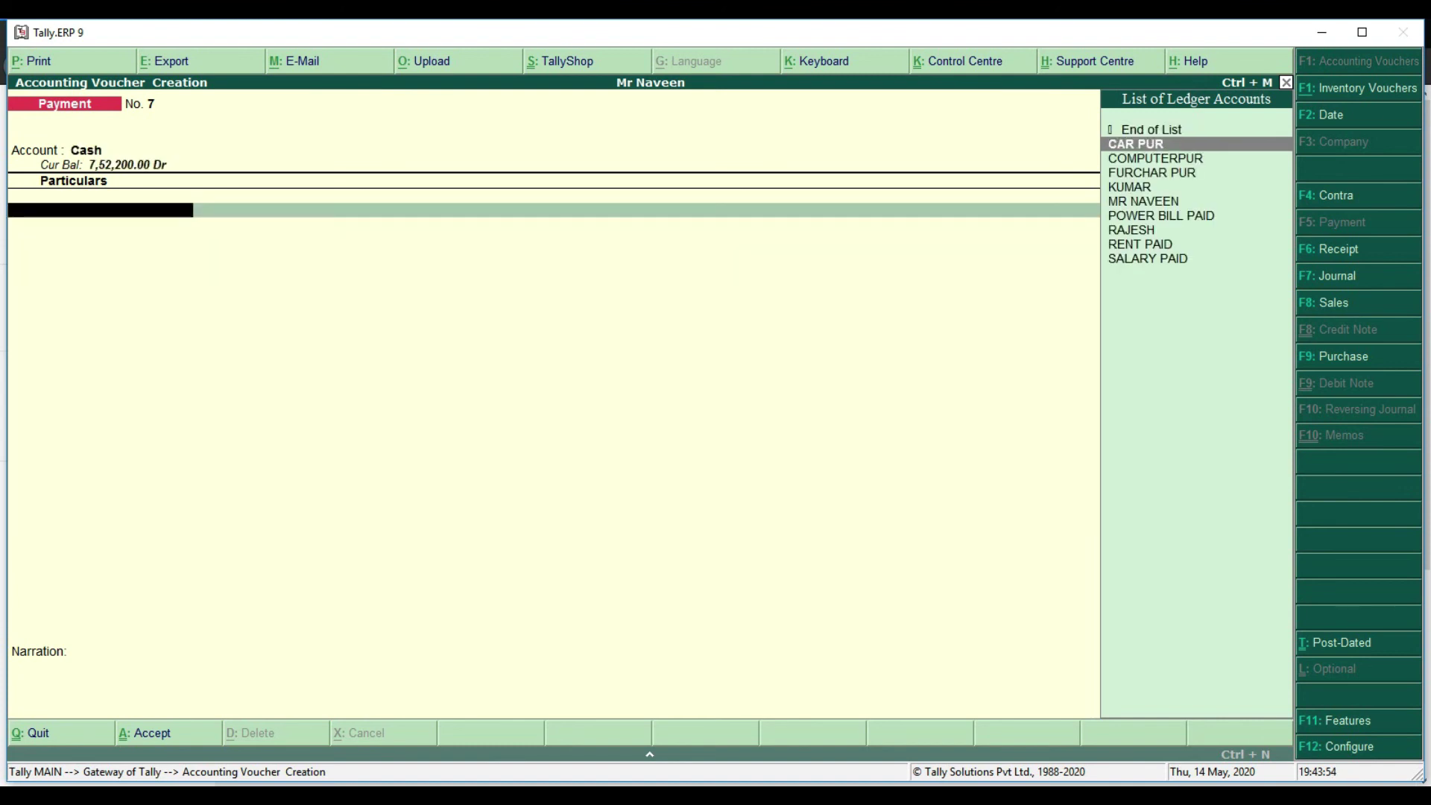
key("Return")
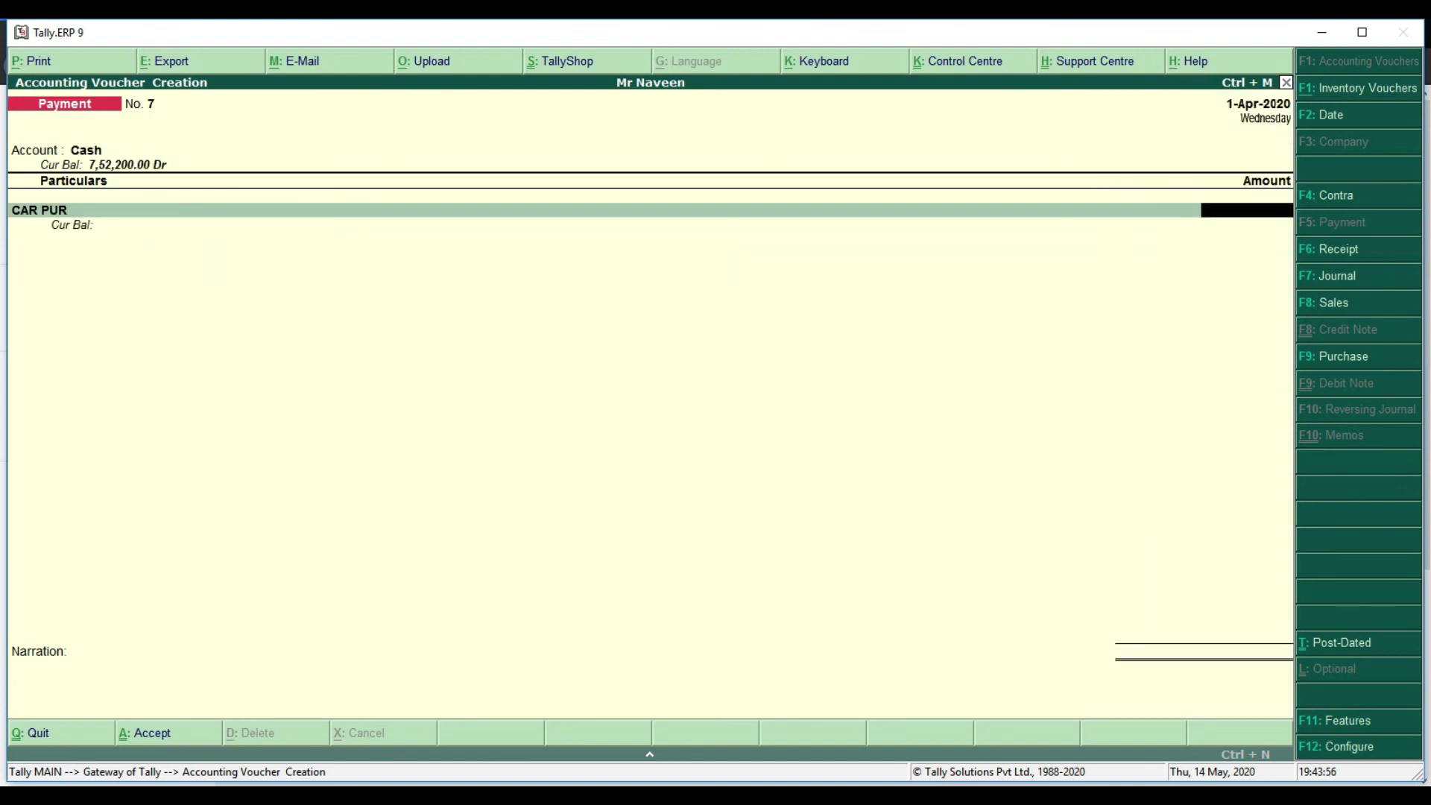
type("2,00,000")
key("Return")
key("Return")
key("Return")
key("Return")
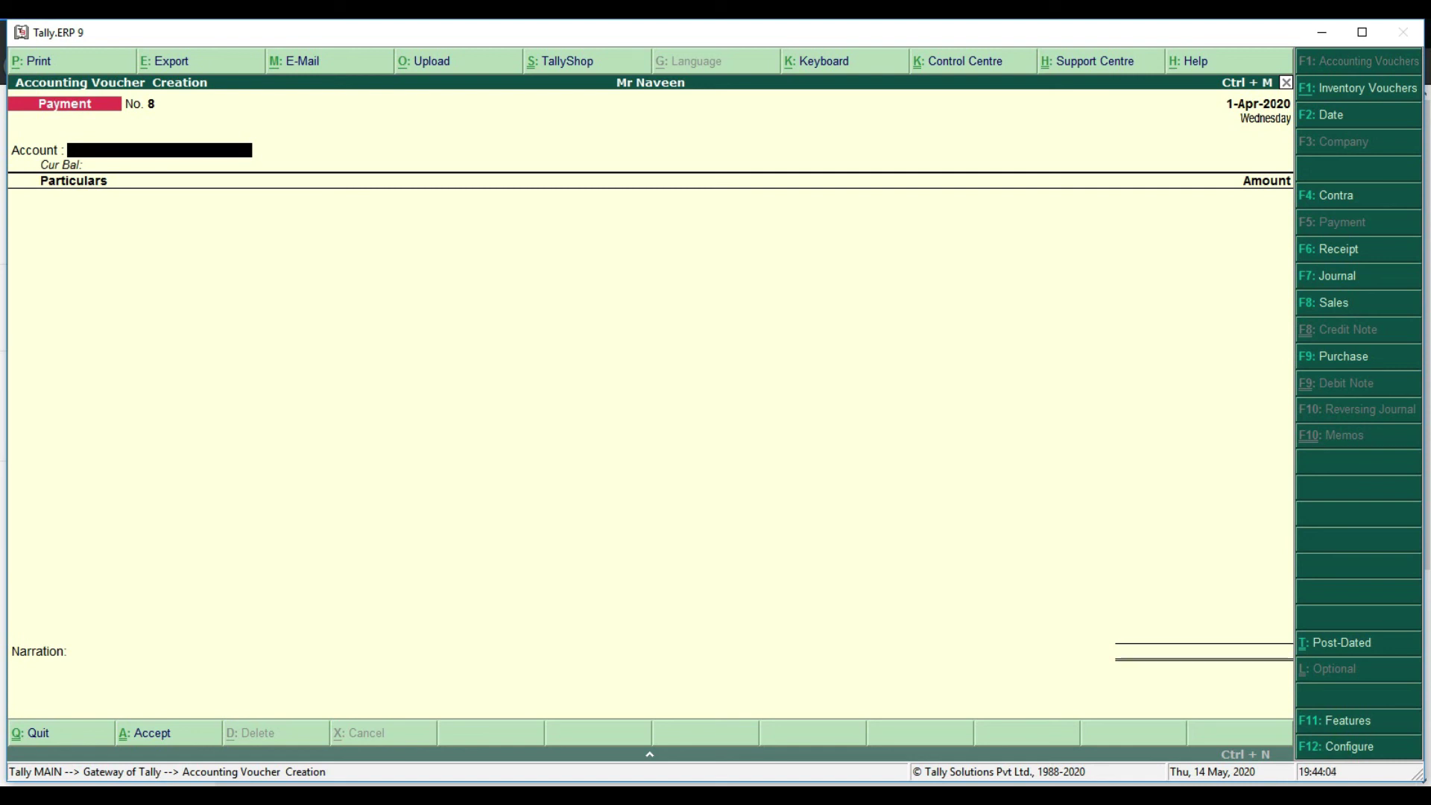
key("Escape")
key("Return")
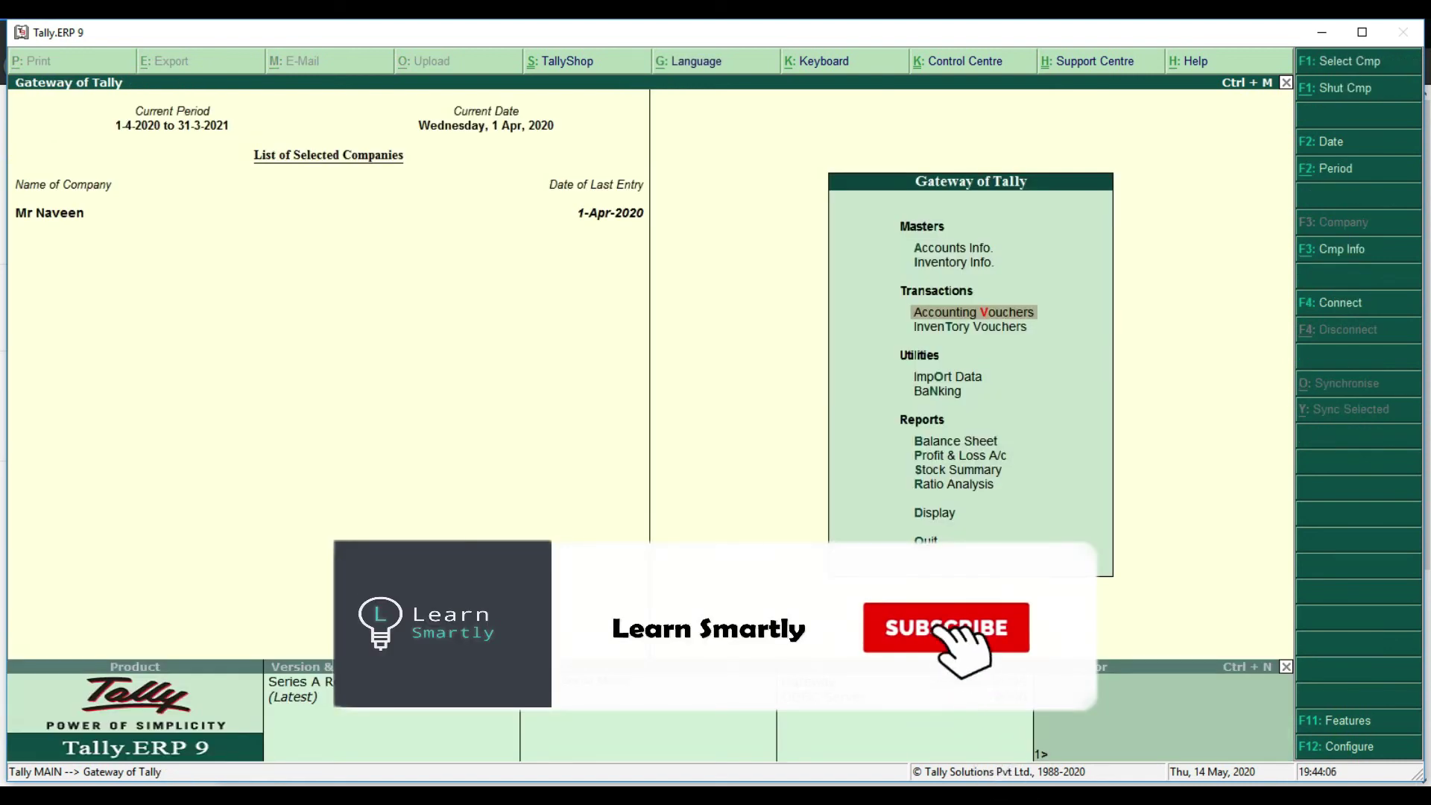
Review the company's Balance Sheet for its liabilities and assets, and close the report
key("Down")
key("Down")
key("Down")
key("Down")
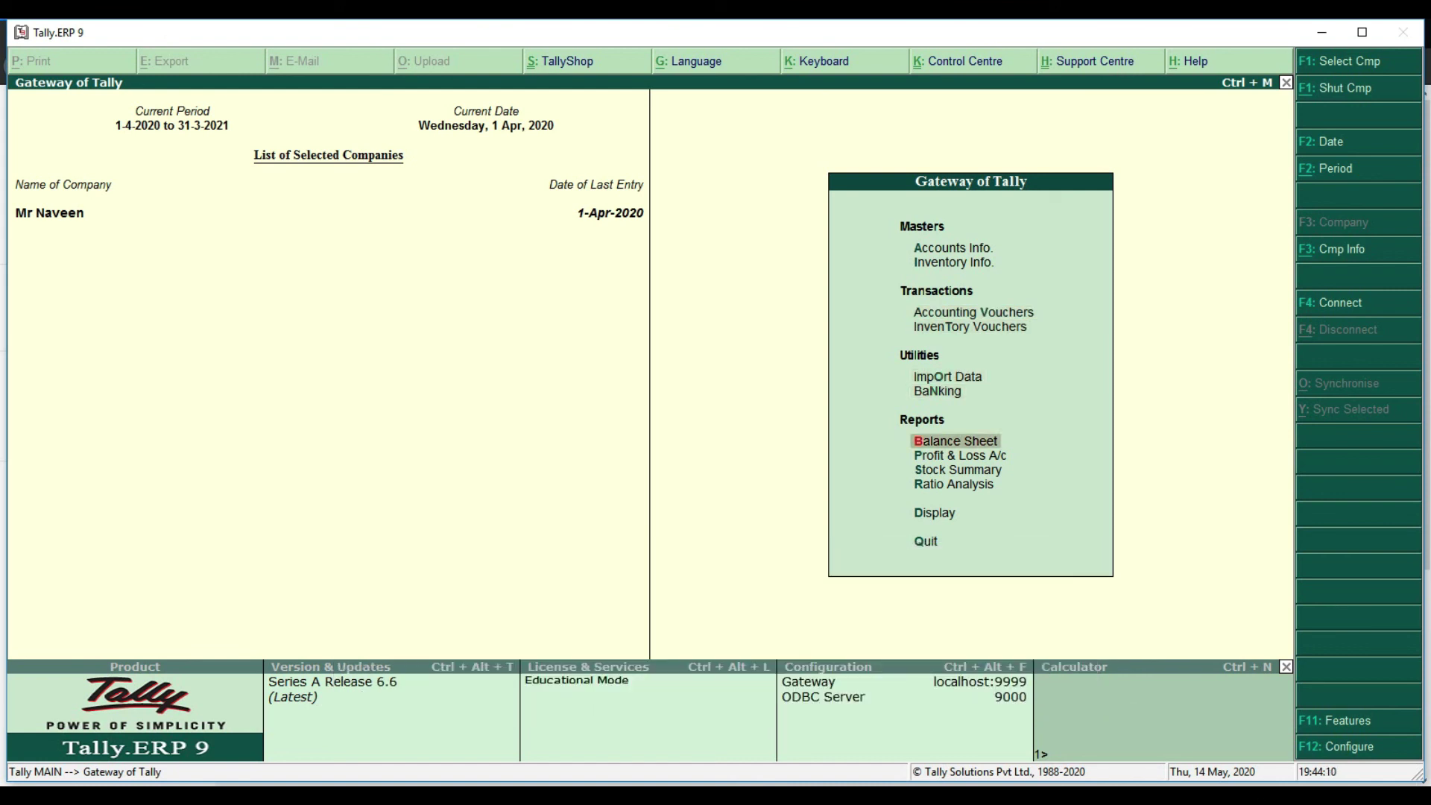
key("Return")
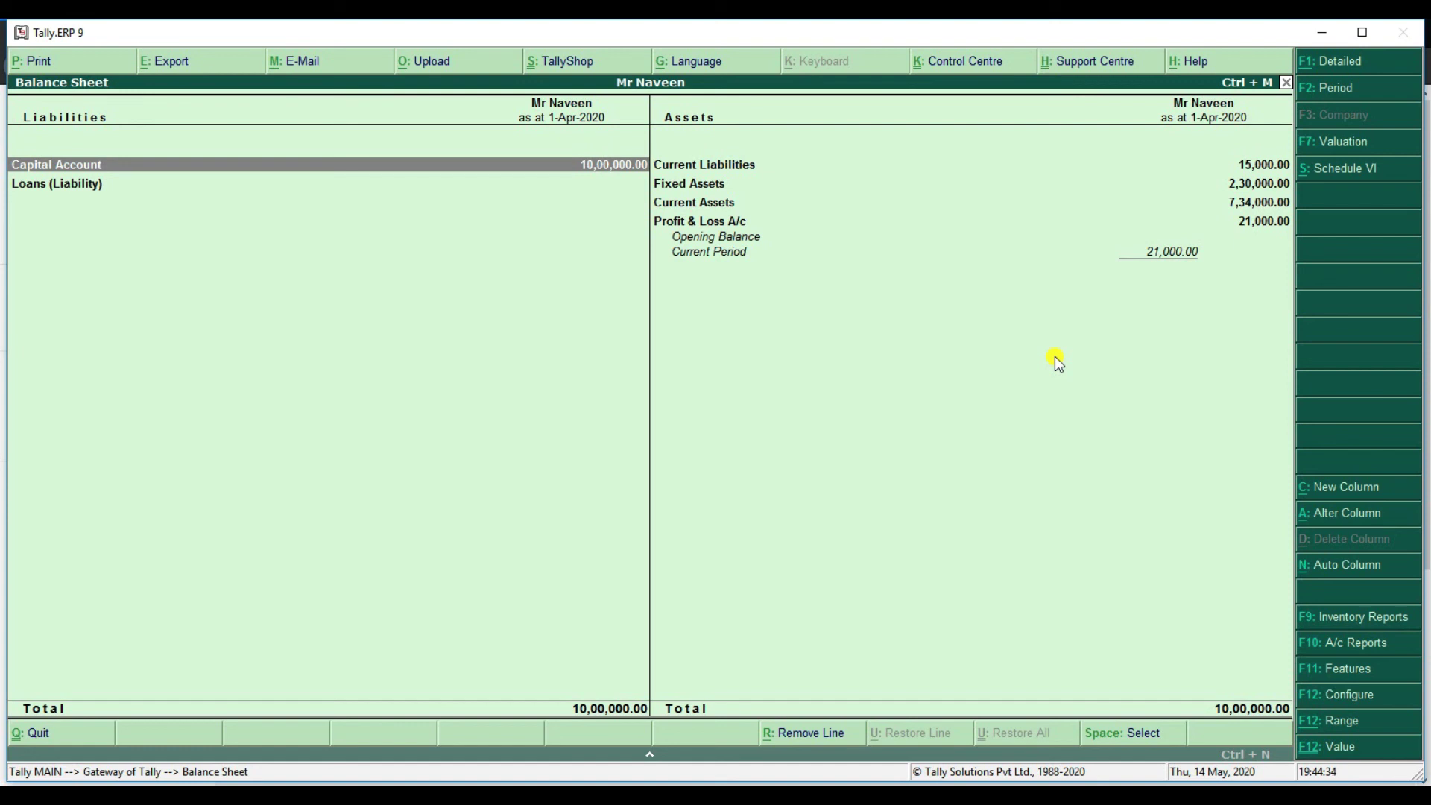
key("Escape")
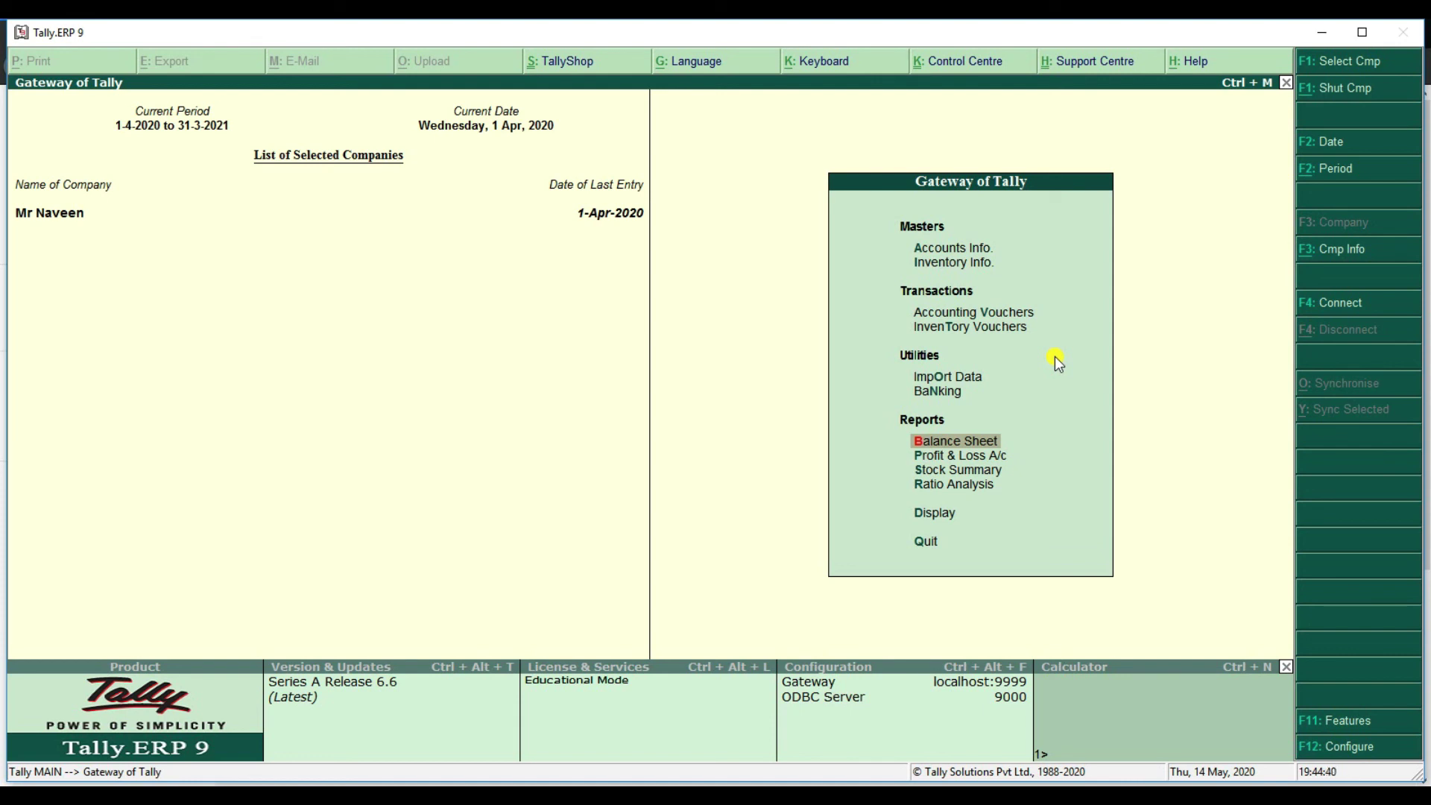
Display the Cash/Bank Book(s) summary from the Account Books to check the cash and bank closing balances
key("d")
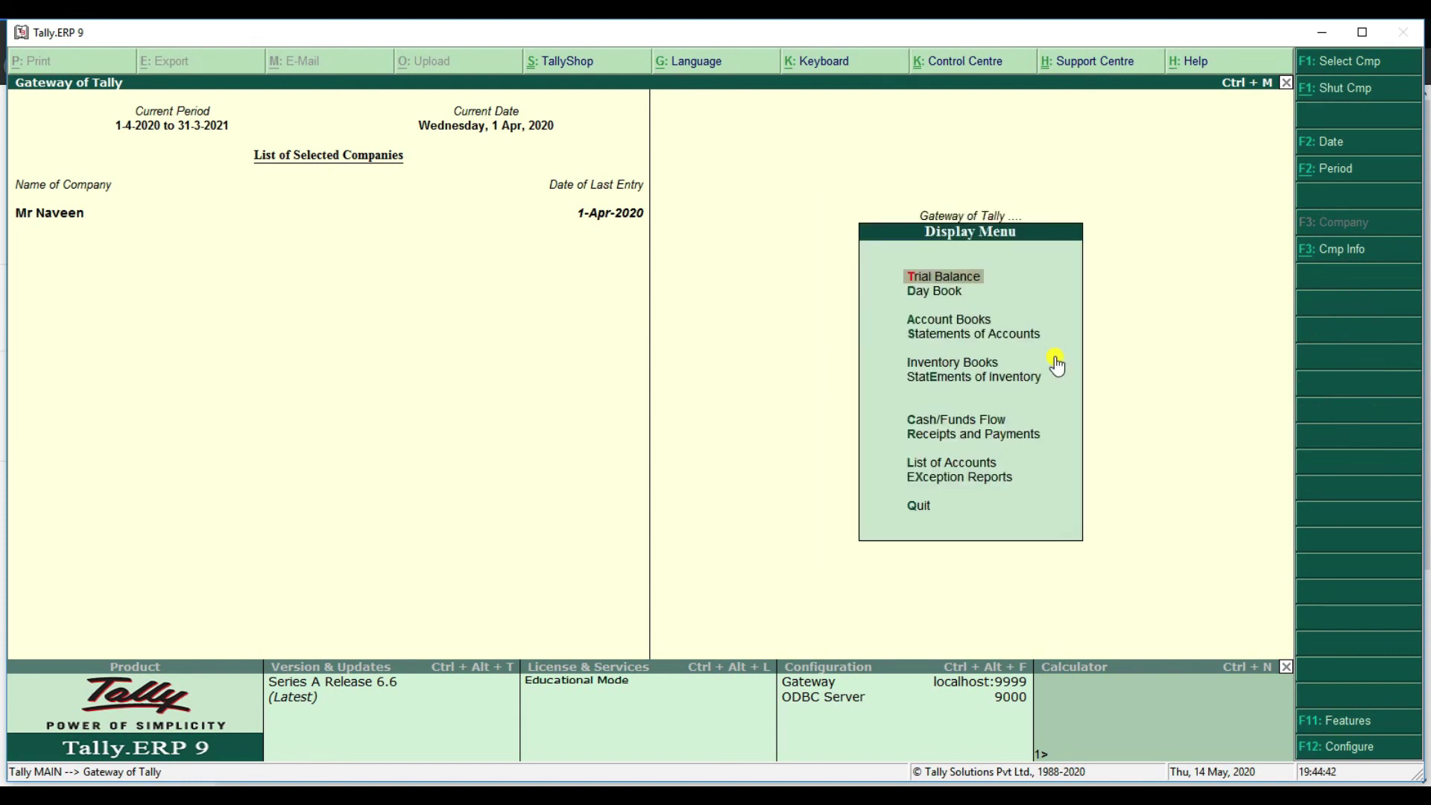
key("Down")
key("Down")
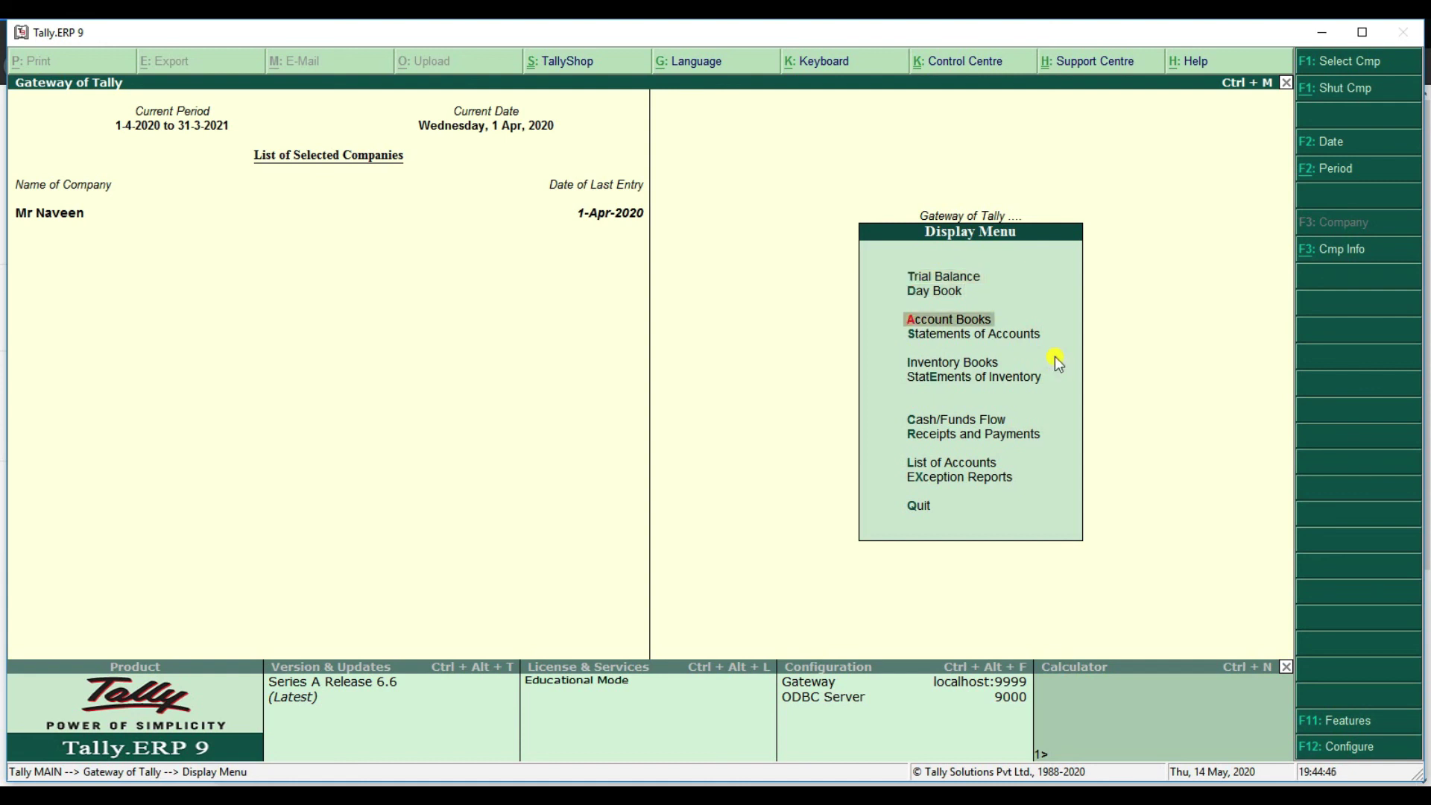
key("Return")
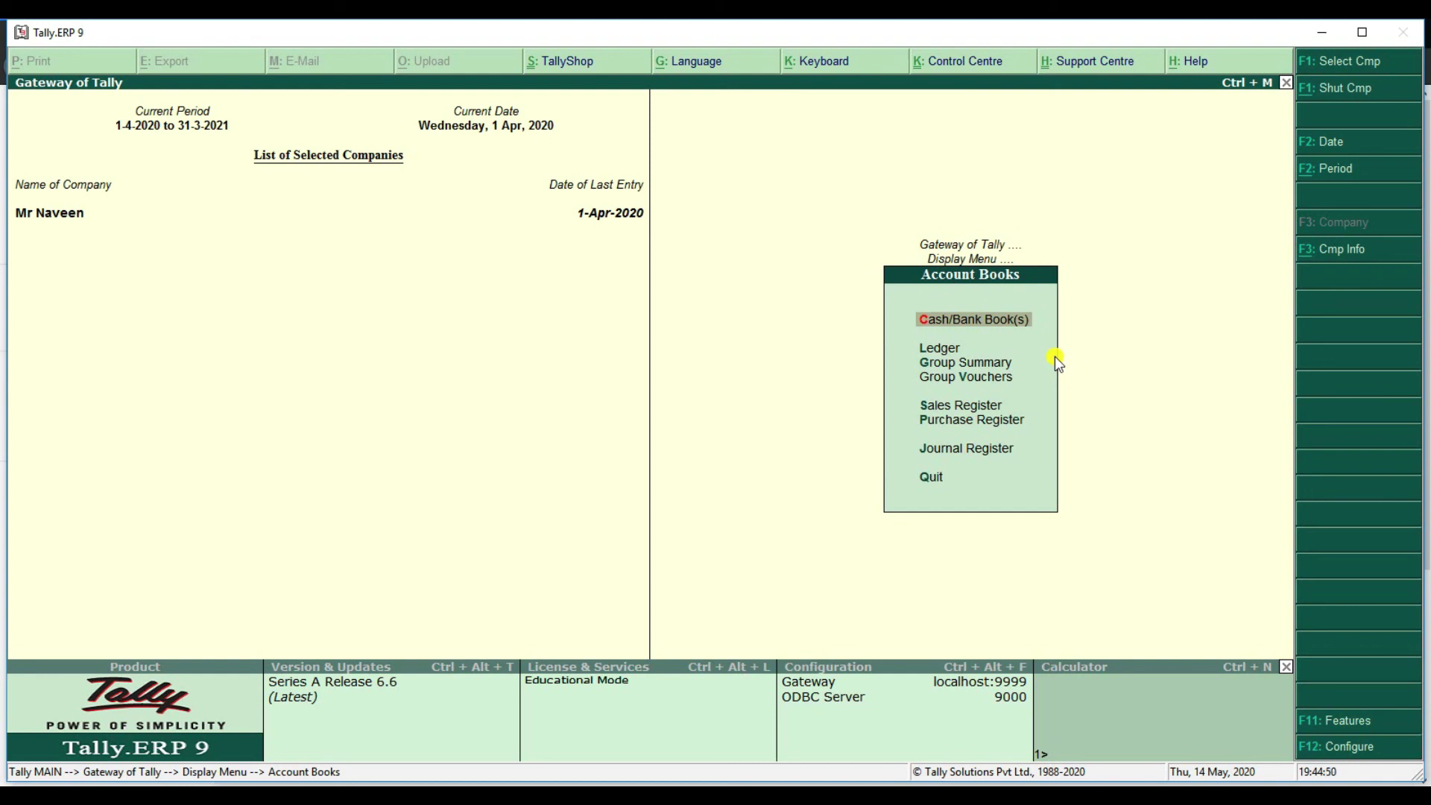
key("Return")
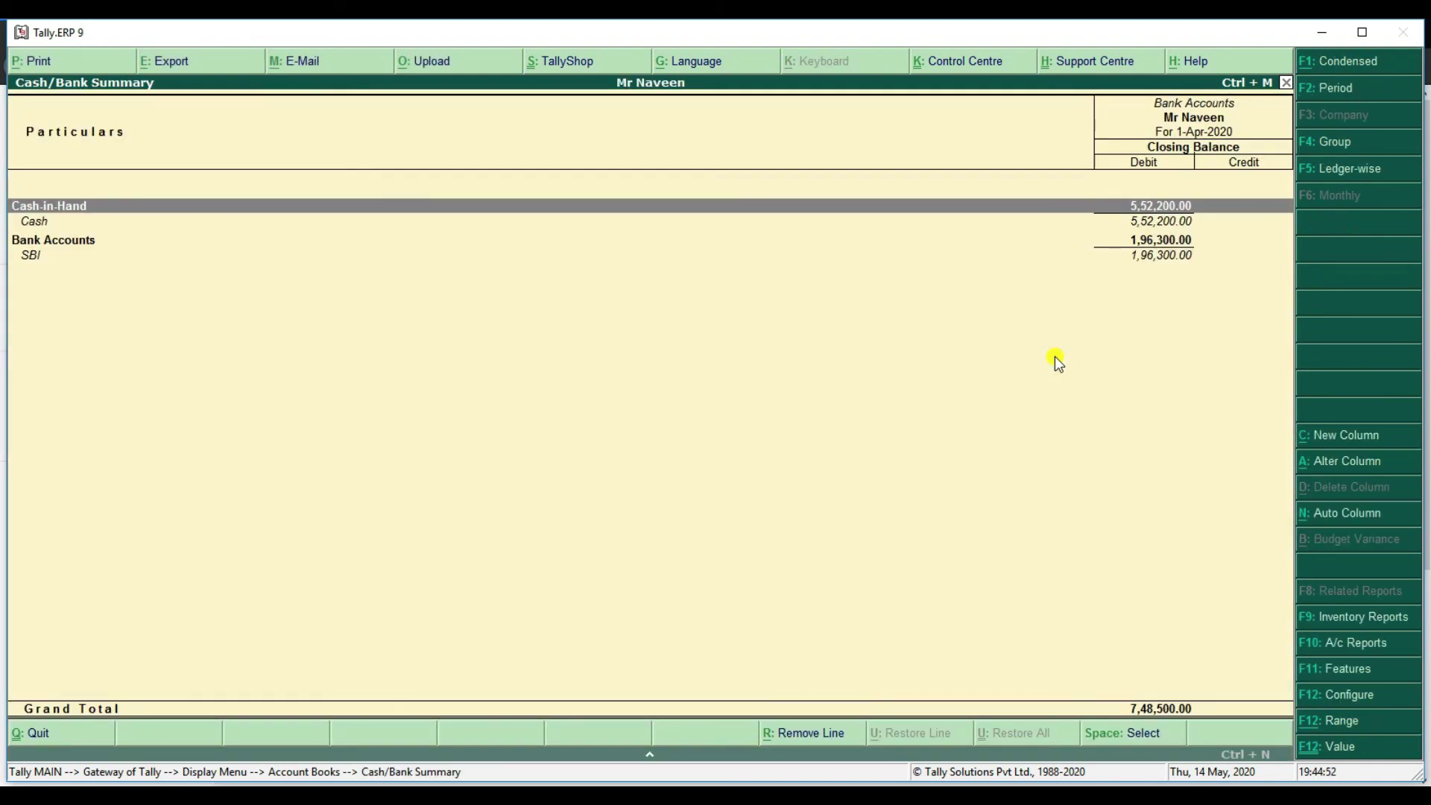